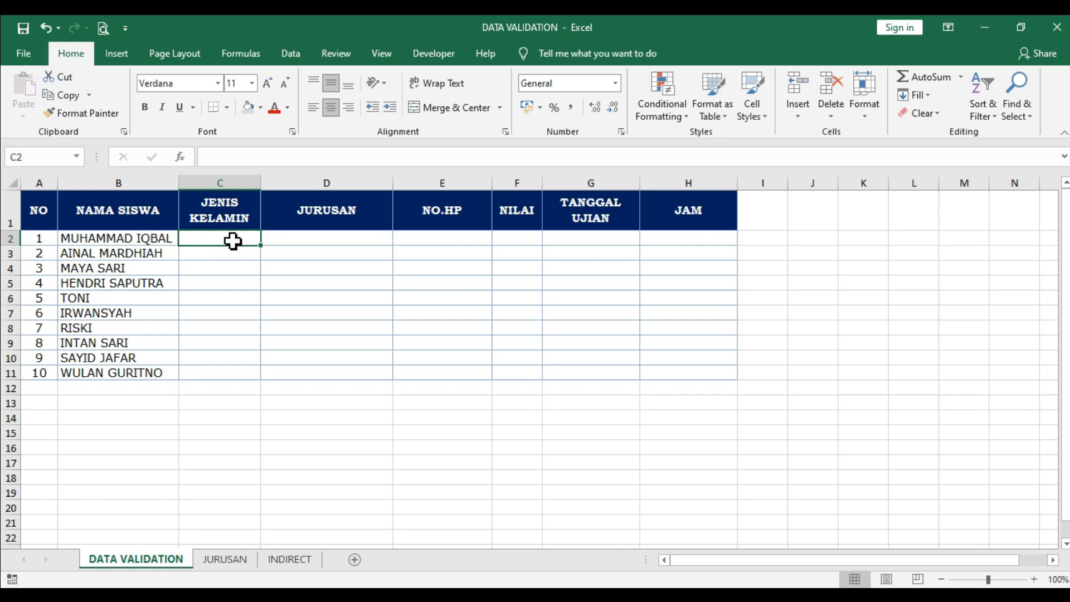
- Enter LAKI-LAKI in C2, PEREMPUAN in C3 and the misspelled PEREPAUN in C4 of the JENIS KELAMIN column
{"action": "left_click_drag", "start_coordinate": [233, 216], "coordinate": [220, 373]}
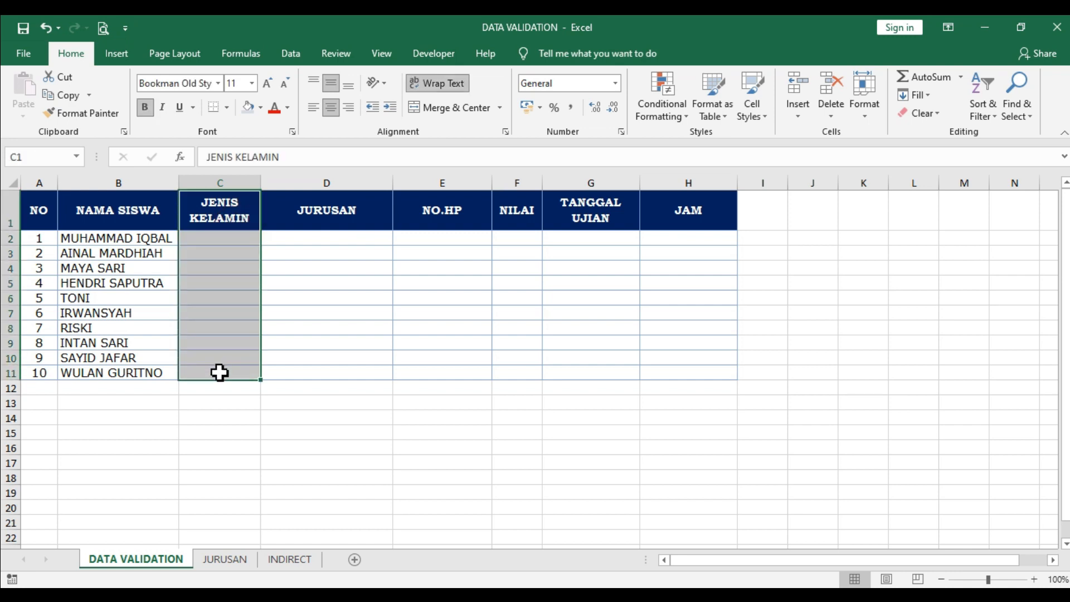
{"action": "left_click", "coordinate": [239, 239]}
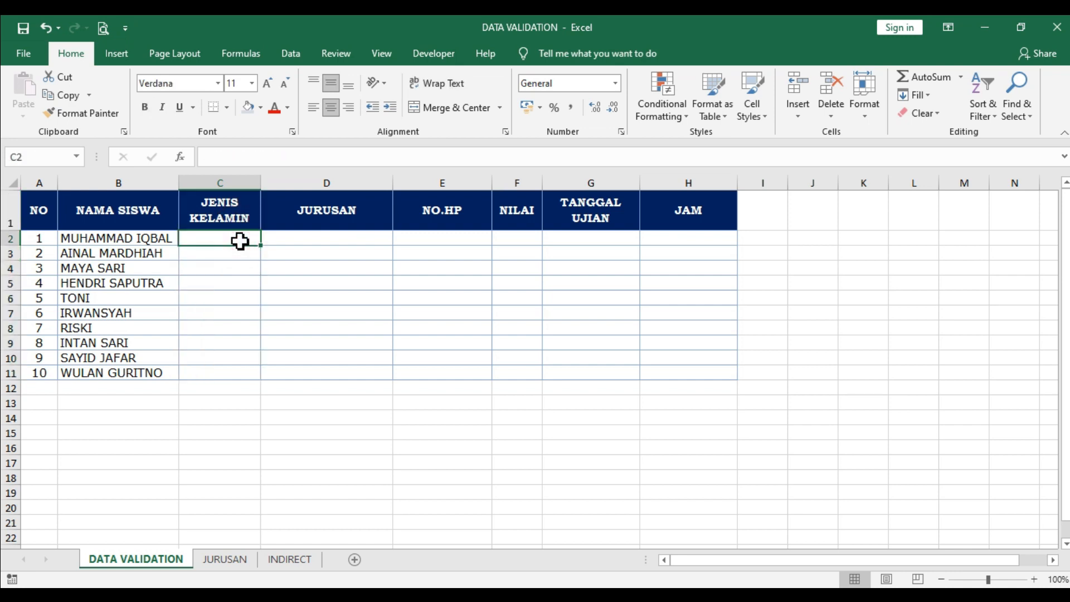
{"action": "type", "text": "LAKI-LAKI"}
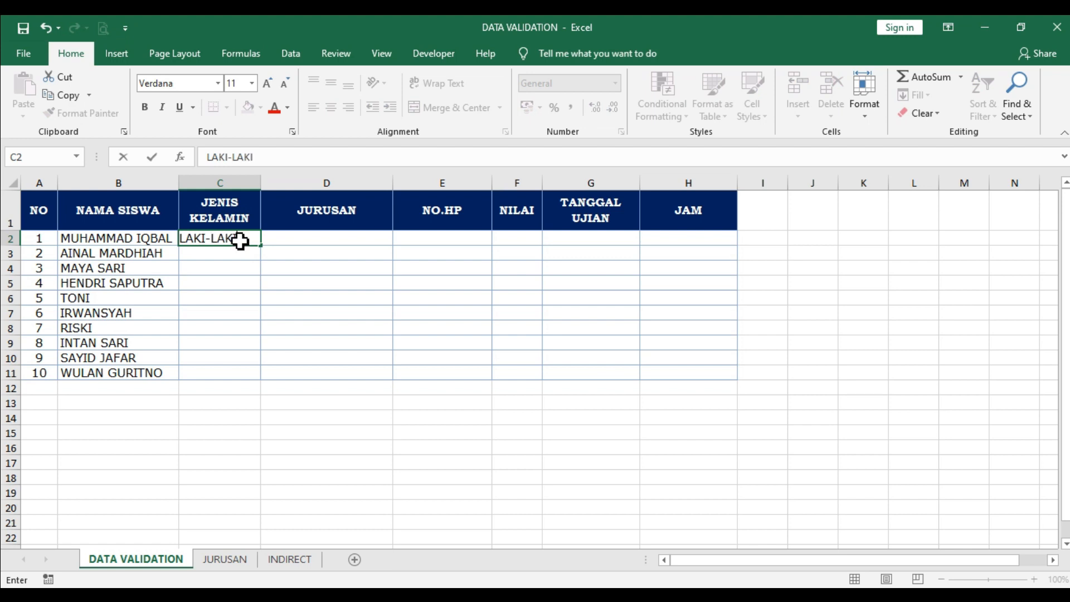
{"action": "key", "text": "Return"}
{"action": "type", "text": "PEREMPUAN"}
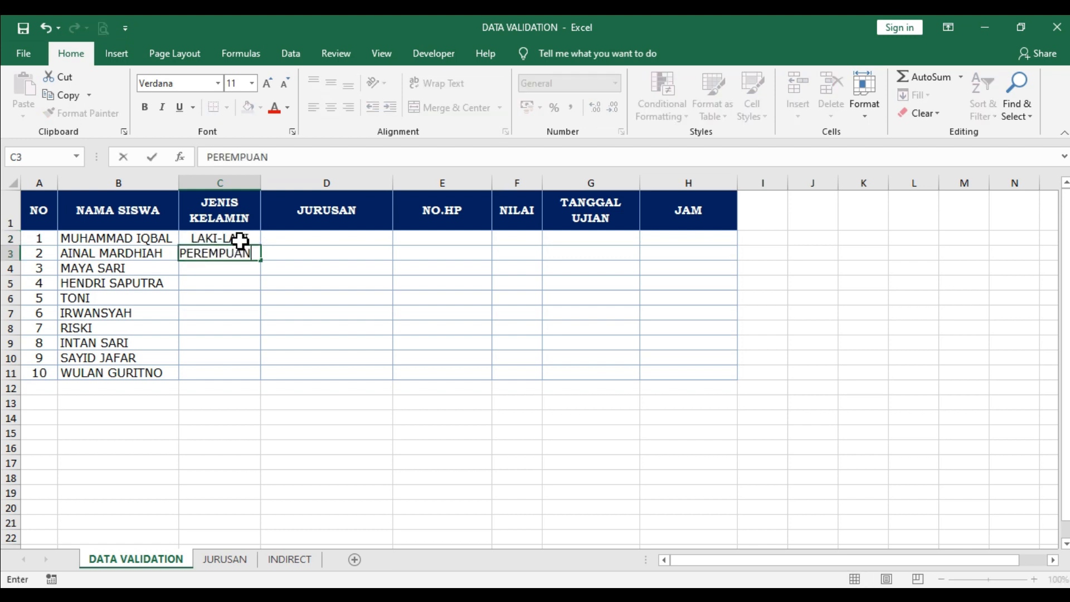
{"action": "key", "text": "Return"}
{"action": "type", "text": "PERE"}
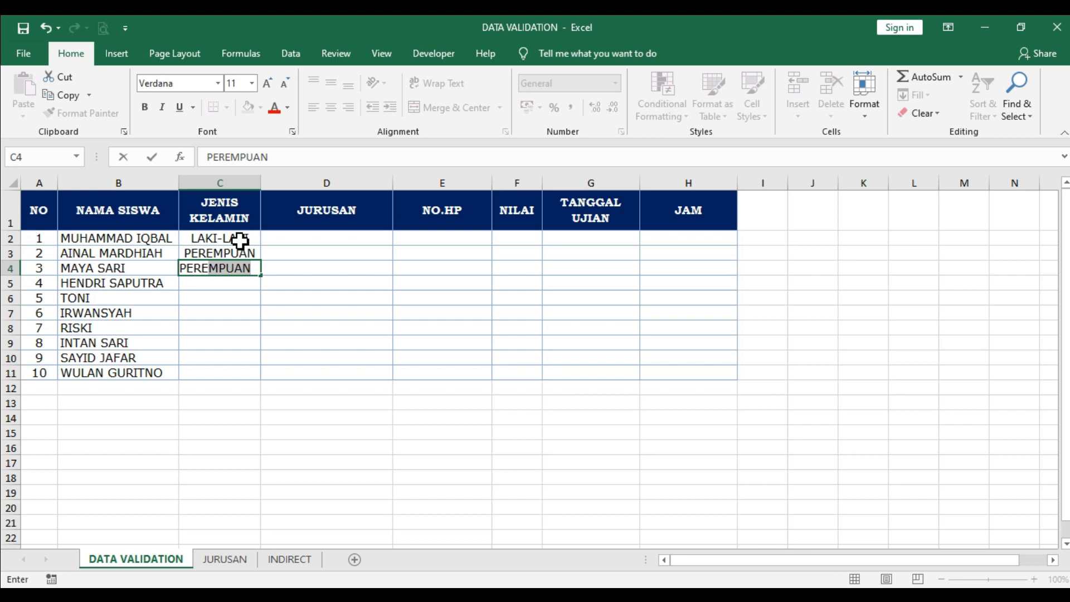
{"action": "type", "text": "PAUN"}
{"action": "key", "text": "Return"}
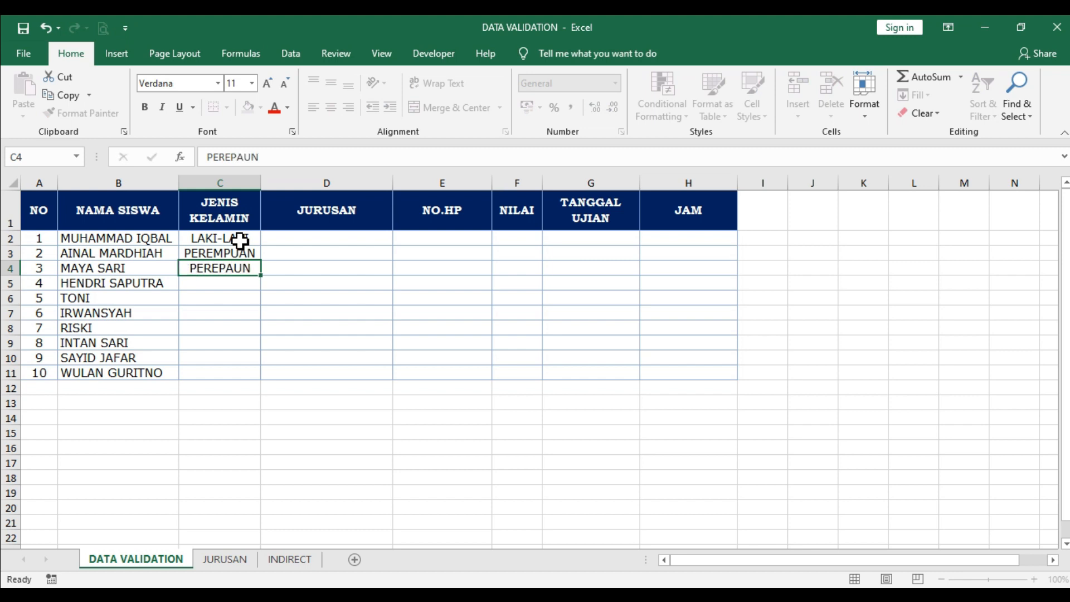
- Compare the sample entries in C2:C4, and clear the whole JENIS KELAMIN range C2:C11
{"action": "left_click_drag", "start_coordinate": [240, 241], "coordinate": [239, 270]}
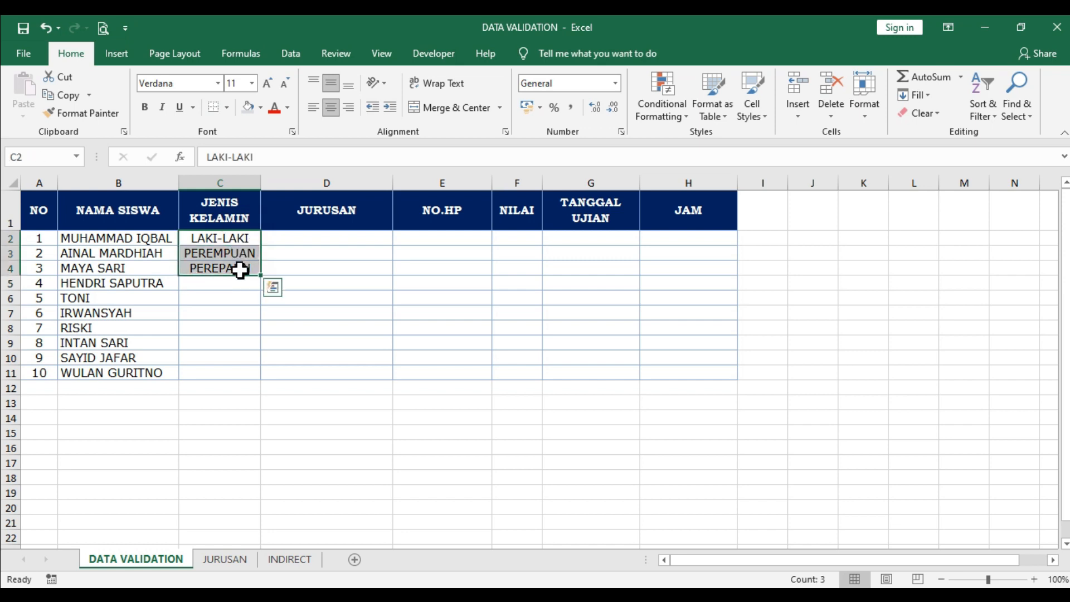
{"action": "left_click", "coordinate": [251, 255]}
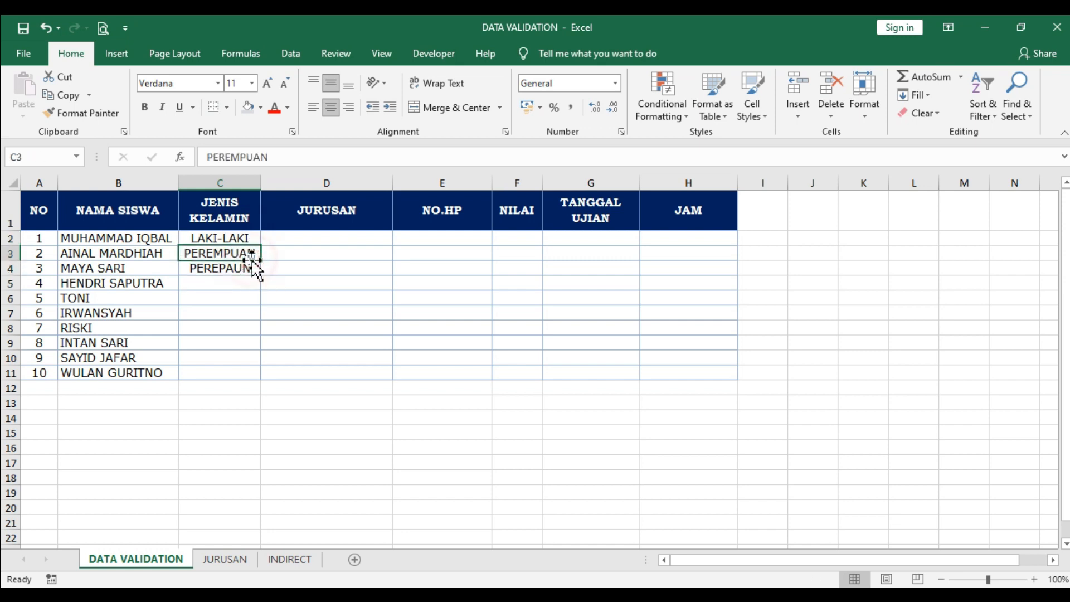
{"action": "left_click", "coordinate": [249, 269]}
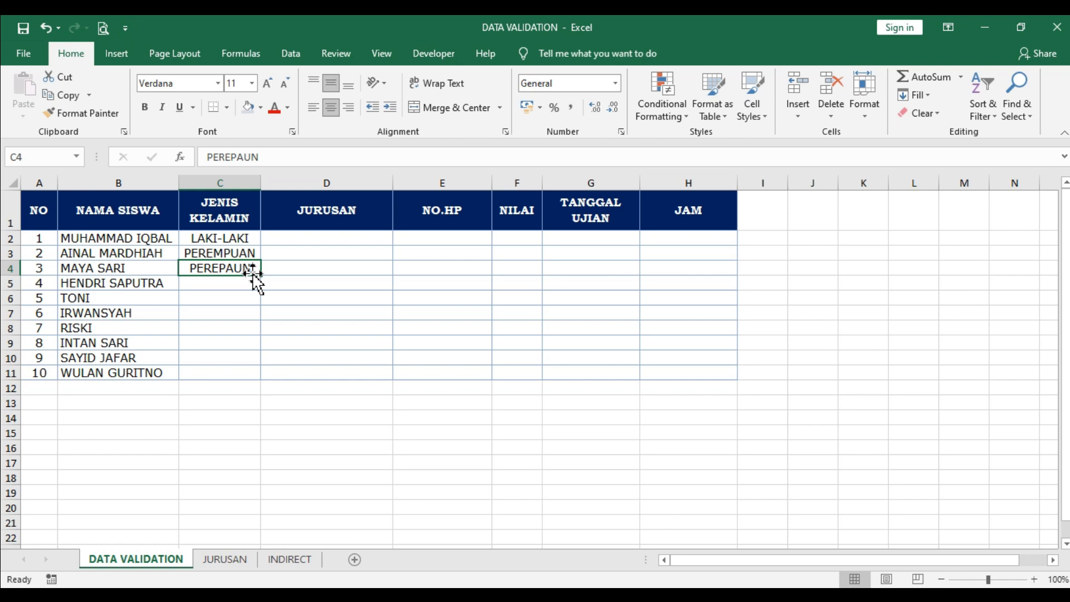
{"action": "left_click_drag", "start_coordinate": [248, 239], "coordinate": [226, 371]}
{"action": "key", "text": "Delete"}
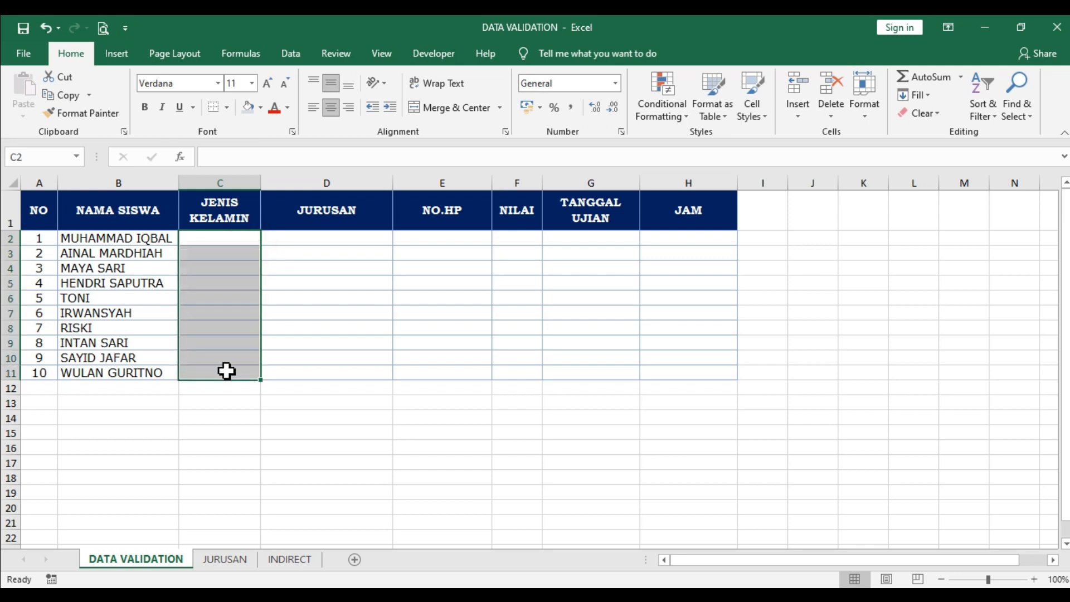
- Open data validation for C2:C11 and look through its criteria, input message and error alert options
{"action": "left_click", "coordinate": [305, 54]}
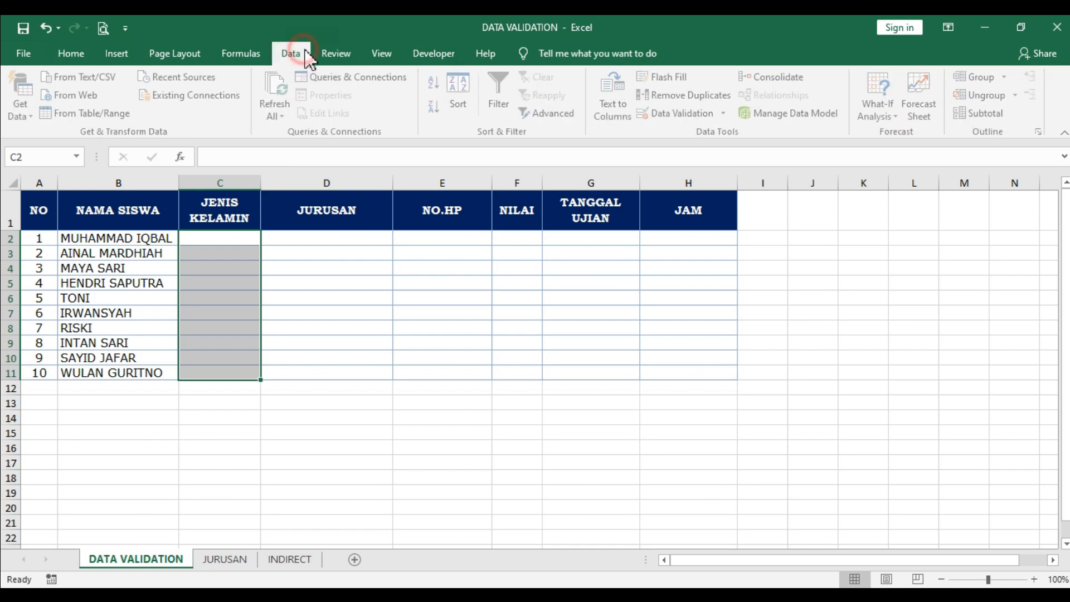
{"action": "left_click", "coordinate": [671, 118]}
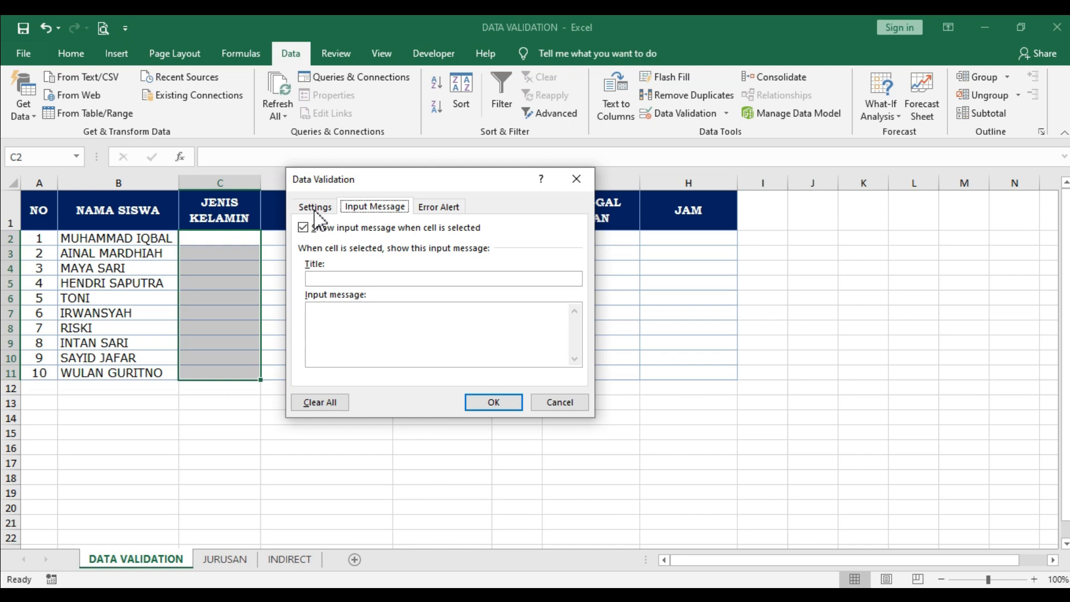
{"action": "mouse_move", "coordinate": [347, 181]}
{"action": "left_mouse_down"}
{"action": "mouse_move", "coordinate": [278, 230]}
{"action": "mouse_move", "coordinate": [332, 170]}
{"action": "left_mouse_up"}
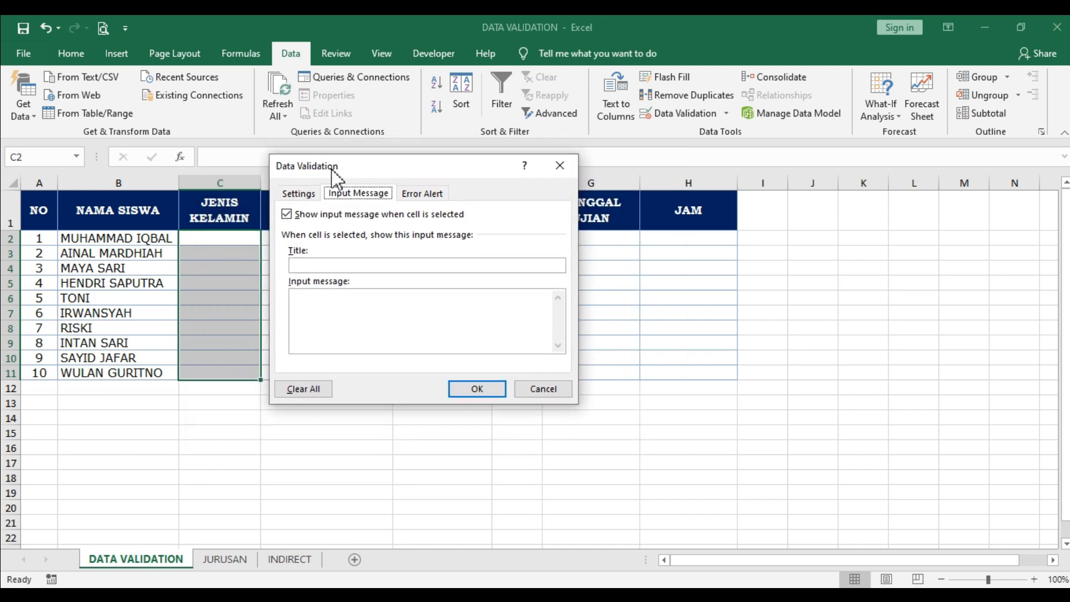
{"action": "left_click", "coordinate": [306, 199]}
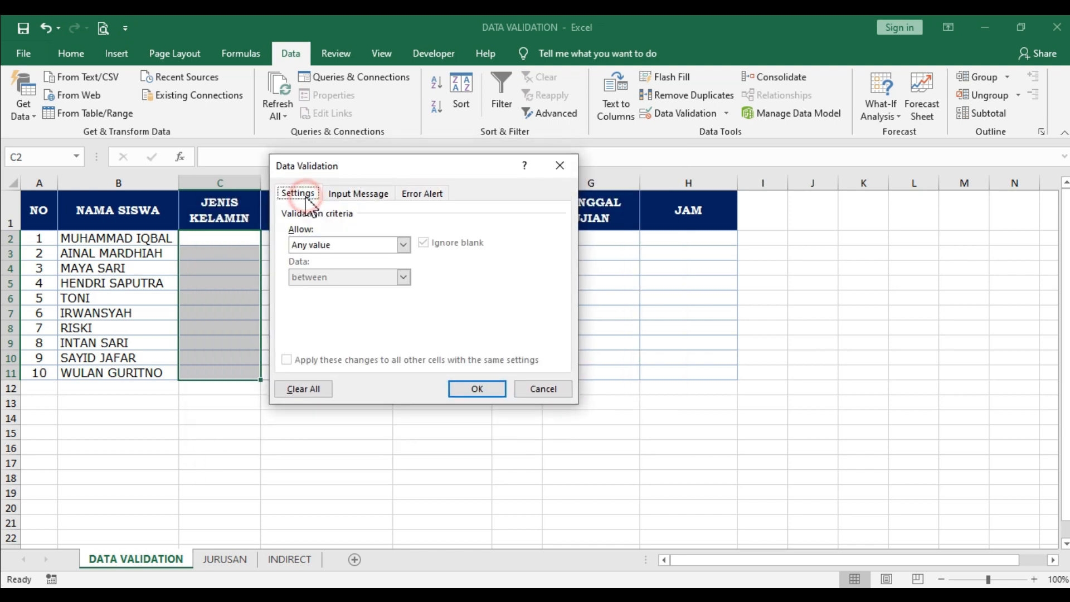
{"action": "left_click", "coordinate": [344, 194]}
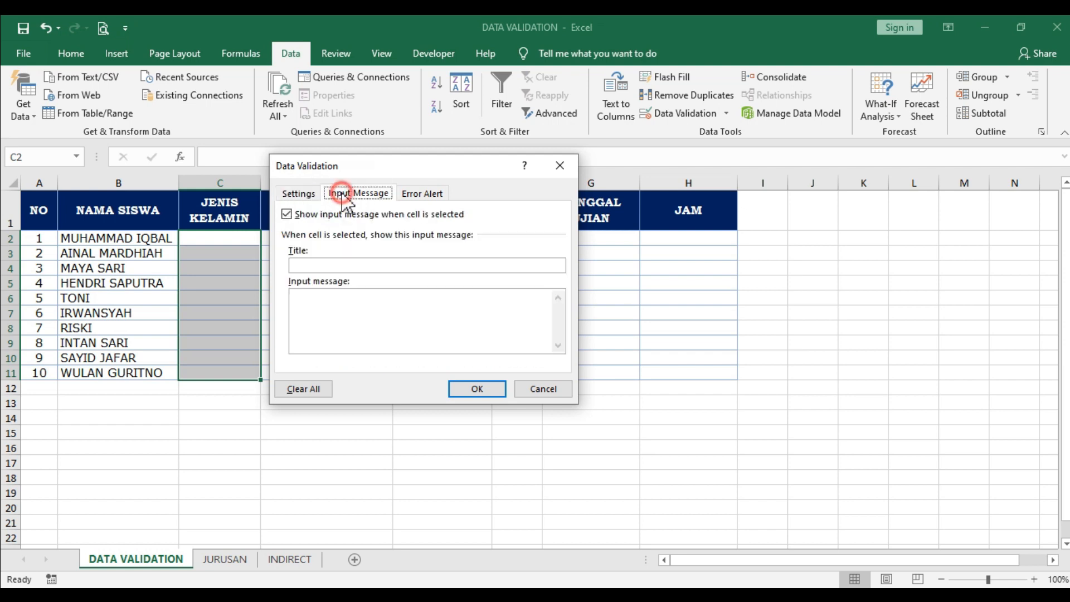
{"action": "left_click", "coordinate": [415, 196]}
{"action": "left_click", "coordinate": [385, 196]}
{"action": "left_click", "coordinate": [298, 195]}
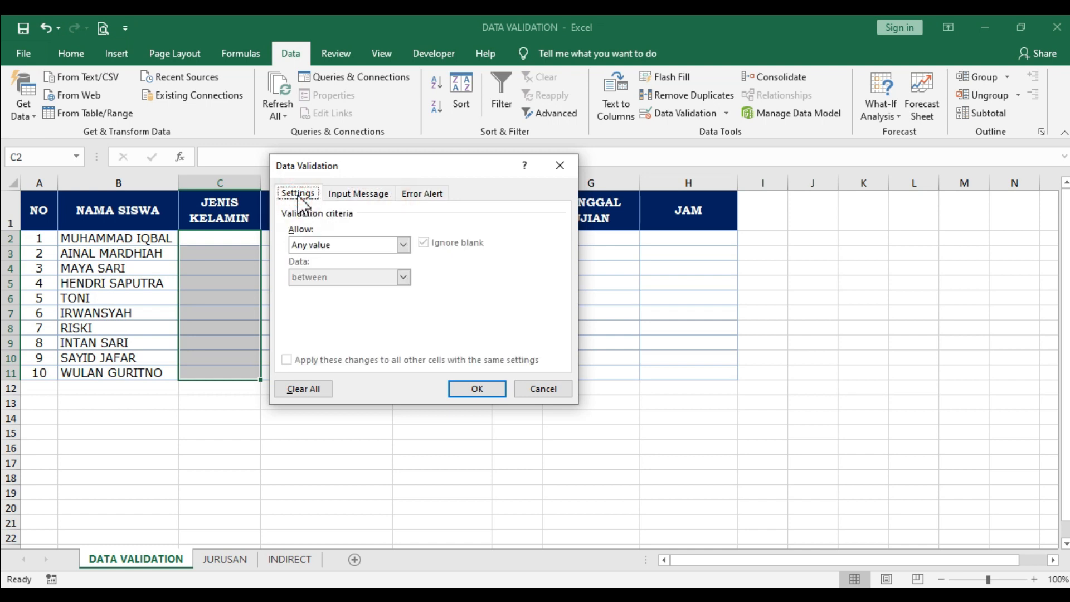
- Restrict C2:C11 to a List validation with the source LAKI-LAKI;PEREMPUAN
{"action": "left_click", "coordinate": [321, 249]}
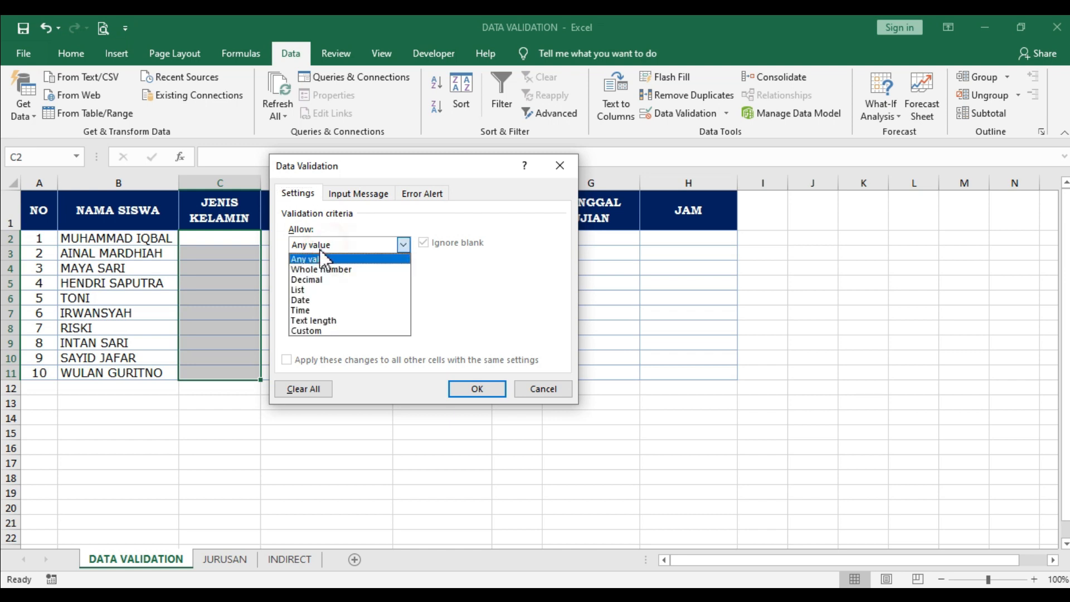
{"action": "left_click", "coordinate": [307, 287]}
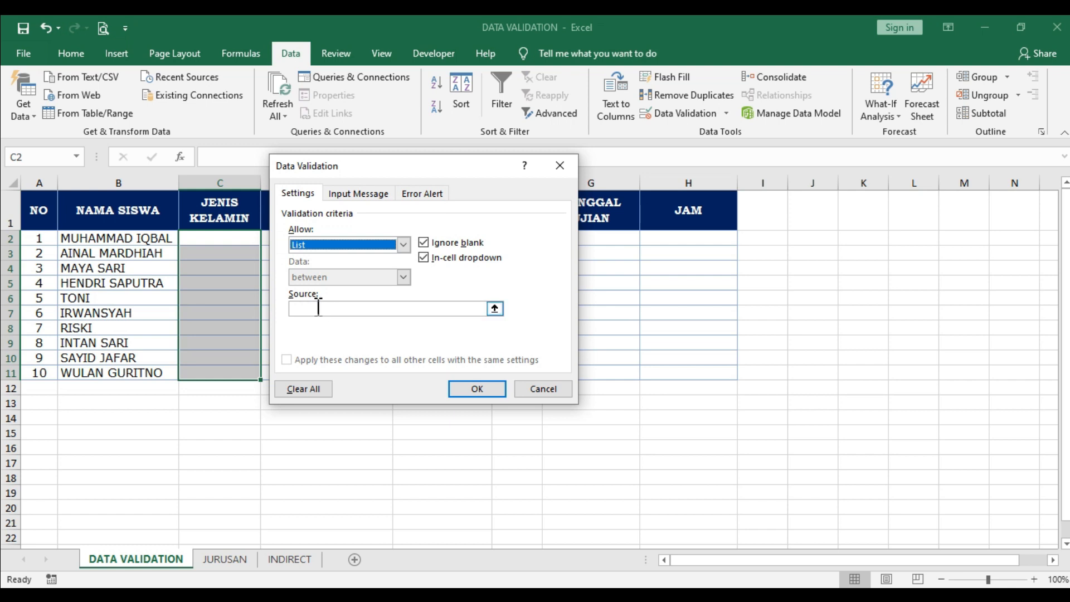
{"action": "left_click", "coordinate": [316, 308]}
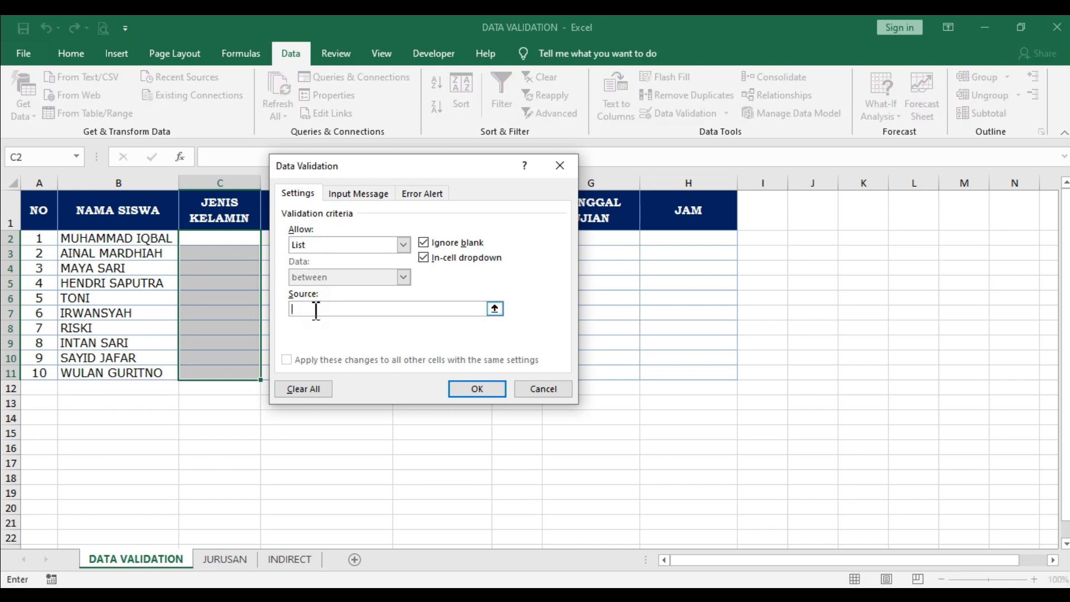
{"action": "type", "text": "LAKI-LAKI"}
{"action": "type", "text": ";PEREMPUAN"}
{"action": "left_click", "coordinate": [477, 392]}
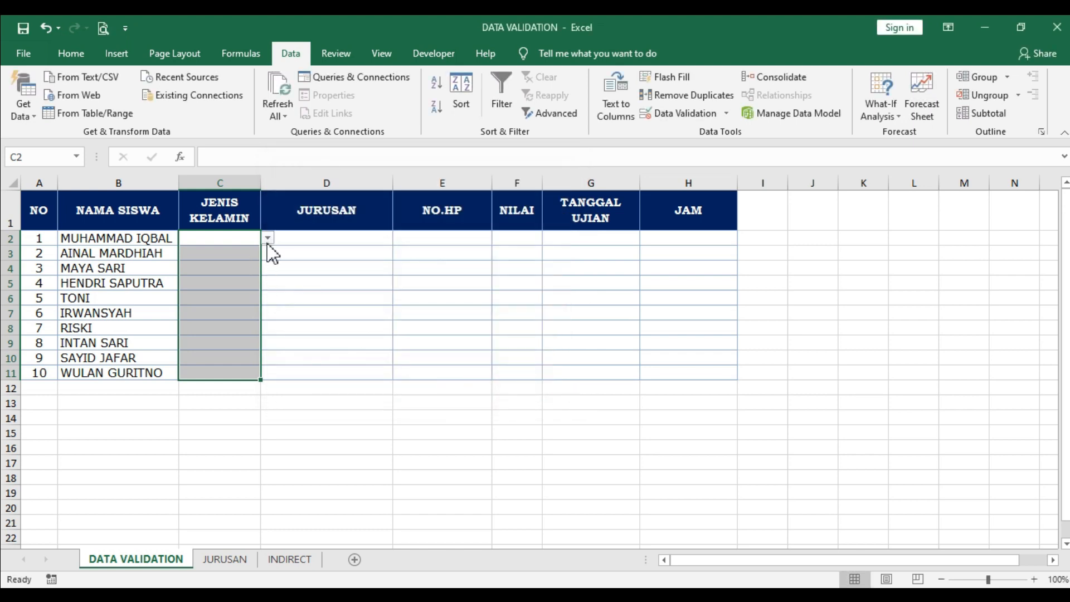
- Choose LAKI-LAKI for C2 and C6 and PEREMPUAN for C3 and C4 from the cells' dropdown lists
{"action": "left_click", "coordinate": [268, 238]}
{"action": "left_click", "coordinate": [250, 252]}
{"action": "left_click", "coordinate": [246, 254]}
{"action": "left_click", "coordinate": [268, 254]}
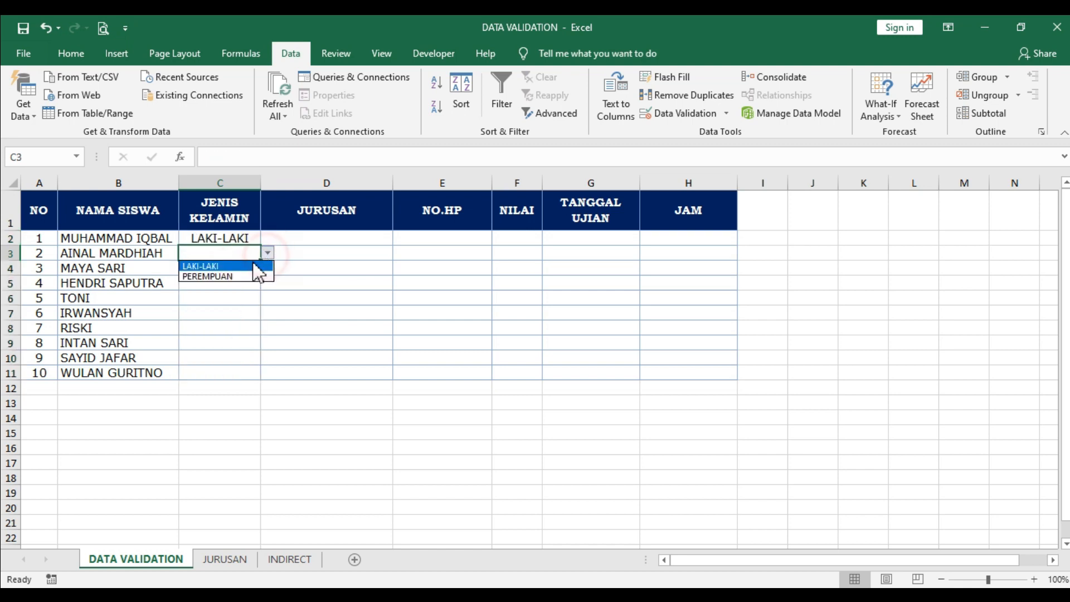
{"action": "left_click", "coordinate": [239, 276]}
{"action": "left_click", "coordinate": [240, 270]}
{"action": "left_click", "coordinate": [267, 269]}
{"action": "left_click", "coordinate": [227, 292]}
{"action": "left_click", "coordinate": [226, 293]}
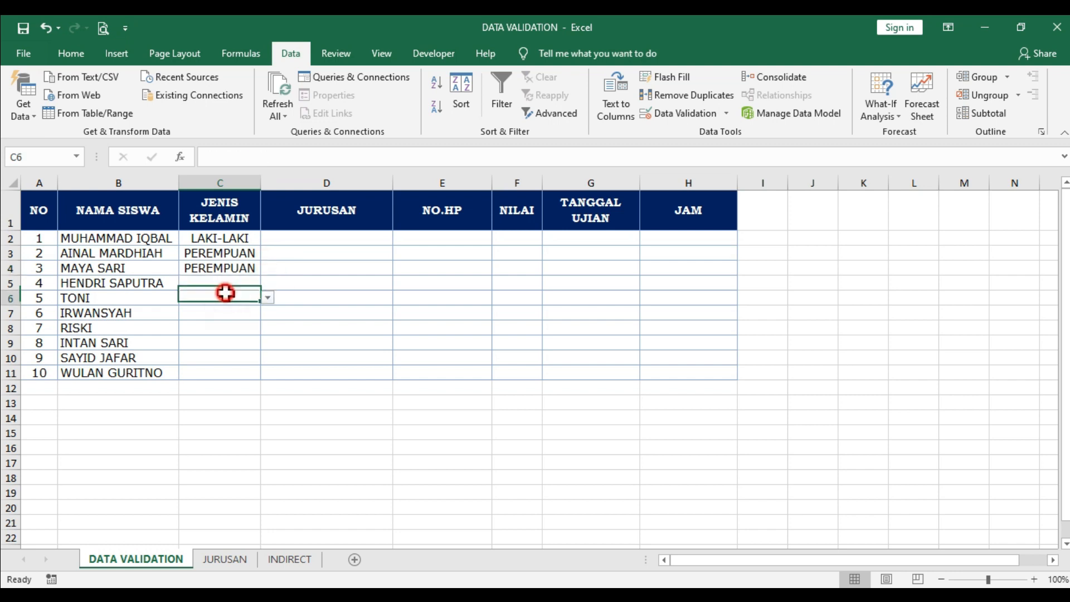
{"action": "left_click", "coordinate": [268, 298]}
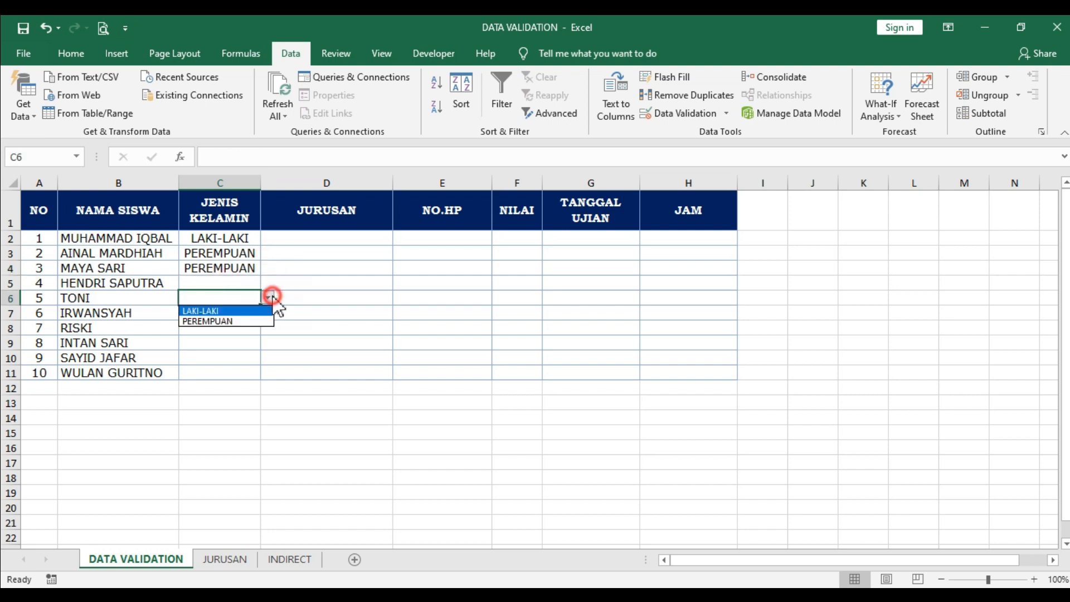
{"action": "left_click", "coordinate": [239, 310]}
- Examine the list of majors in B2:B8 of the JURUSAN sheet and return to the DATA VALIDATION sheet
{"action": "left_click", "coordinate": [314, 245]}
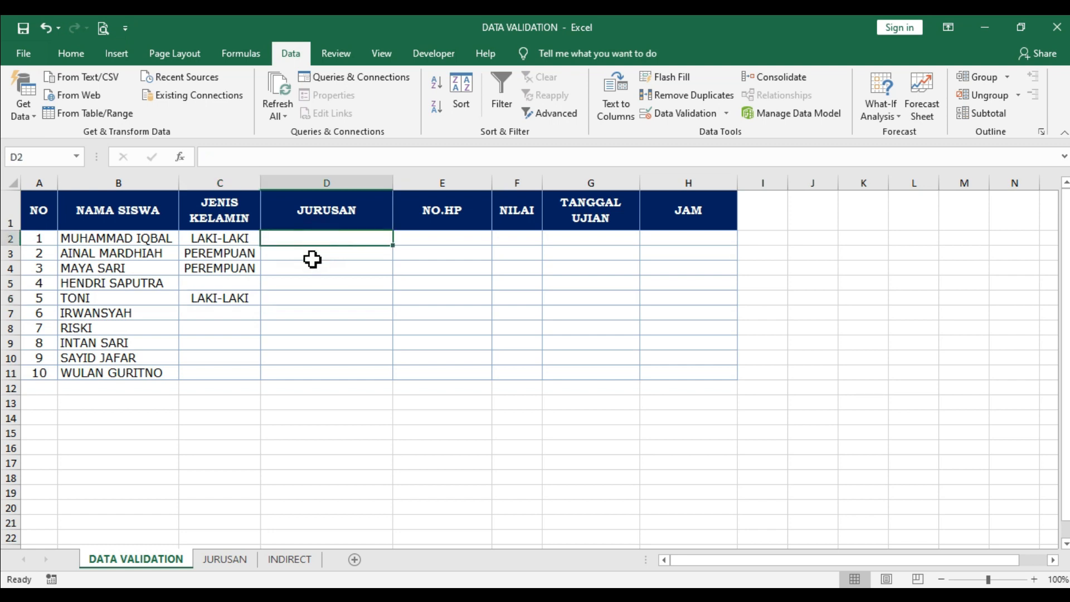
{"action": "left_click_drag", "start_coordinate": [313, 246], "coordinate": [304, 374]}
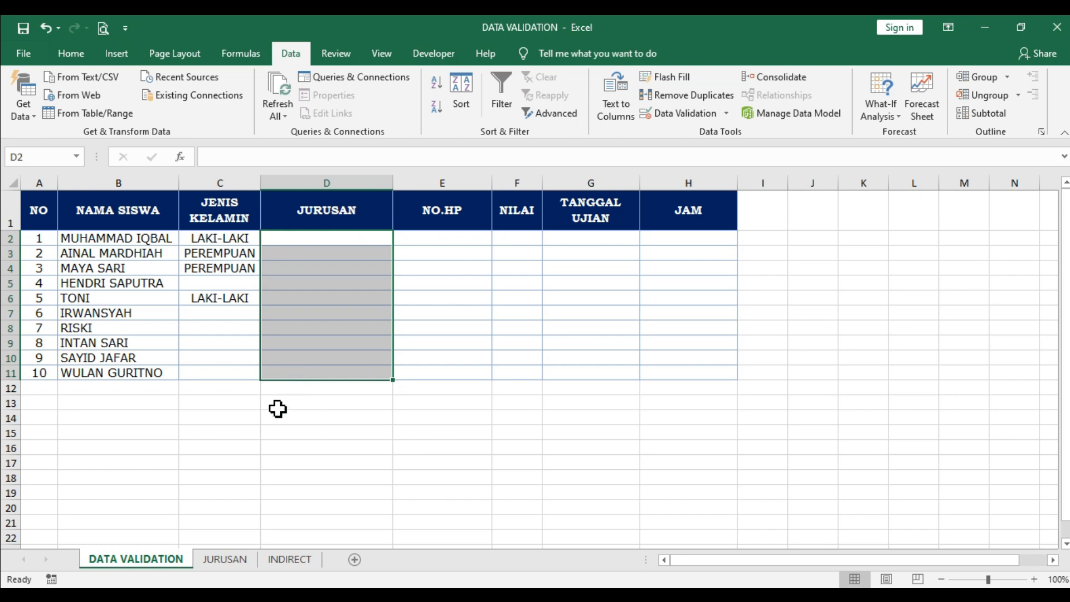
{"action": "left_click", "coordinate": [226, 561]}
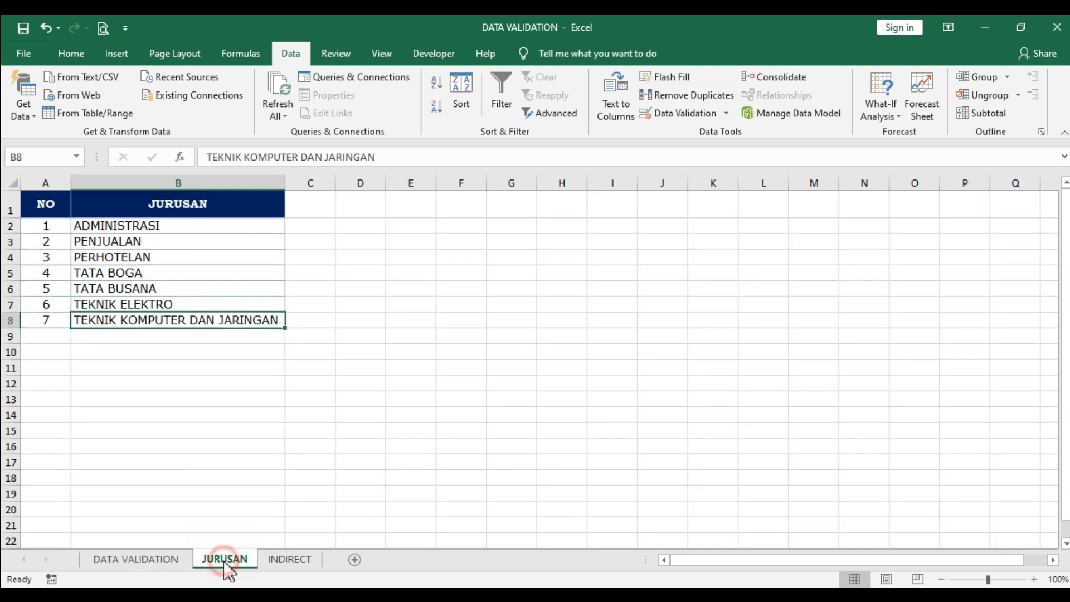
{"action": "left_click", "coordinate": [174, 363]}
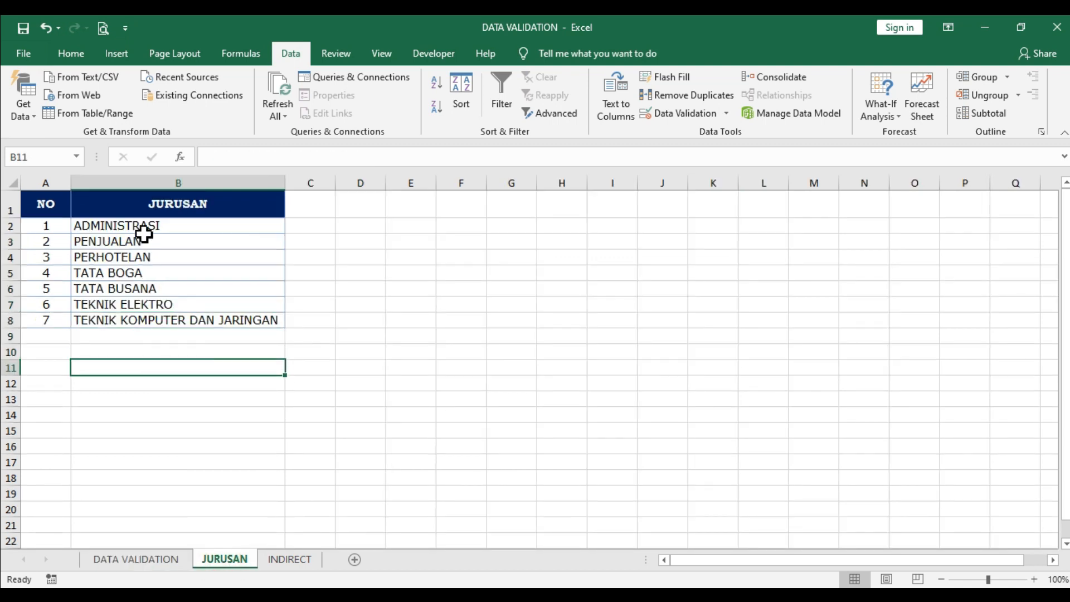
{"action": "left_click_drag", "start_coordinate": [144, 227], "coordinate": [134, 324]}
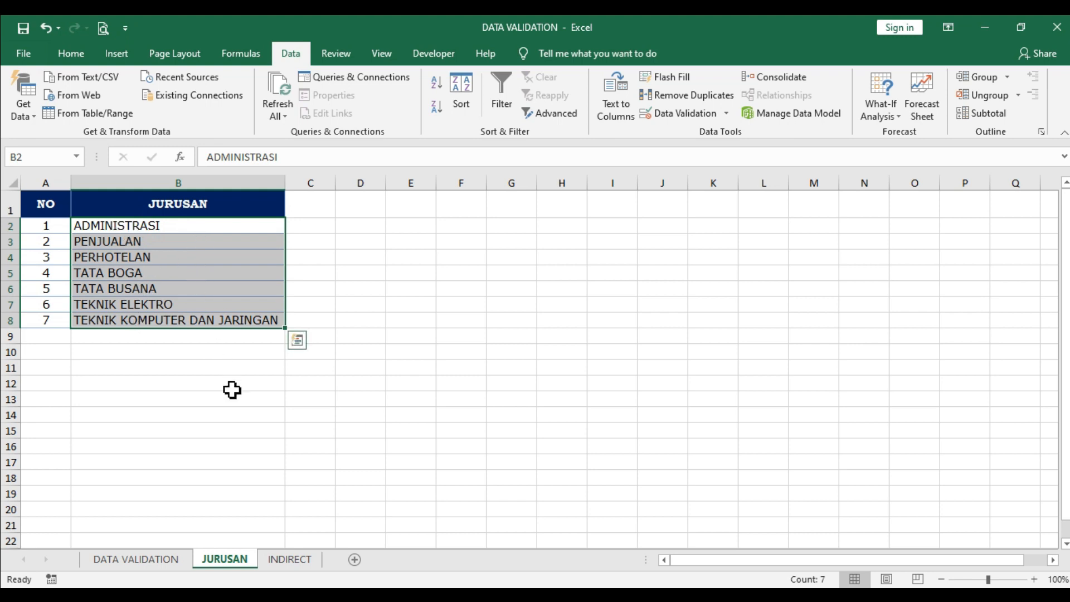
{"action": "left_click", "coordinate": [167, 559]}
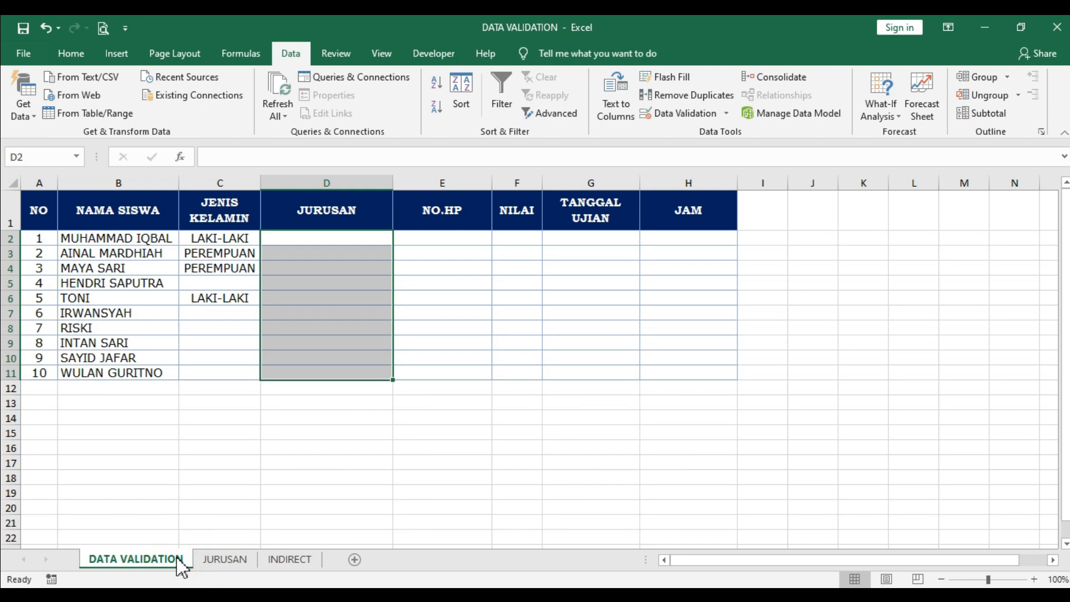
- Apply a List validation to the JURUSAN cells D2:D11 with the source =JURUSAN!$B$2:$B$8
{"action": "left_click_drag", "start_coordinate": [324, 234], "coordinate": [310, 370]}
{"action": "left_click", "coordinate": [679, 113]}
{"action": "left_click", "coordinate": [336, 245]}
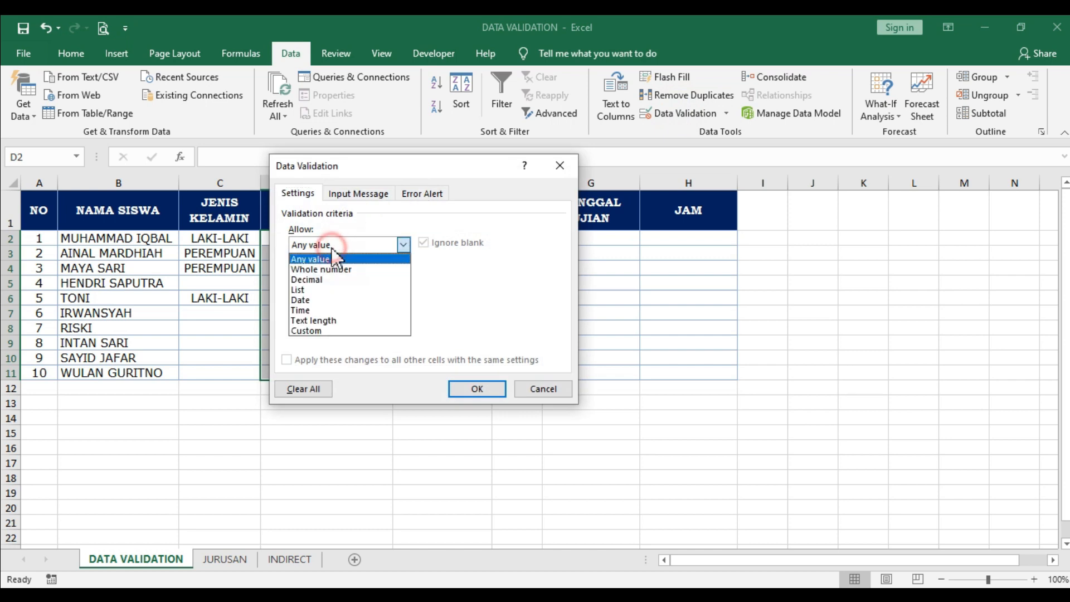
{"action": "left_click", "coordinate": [313, 290]}
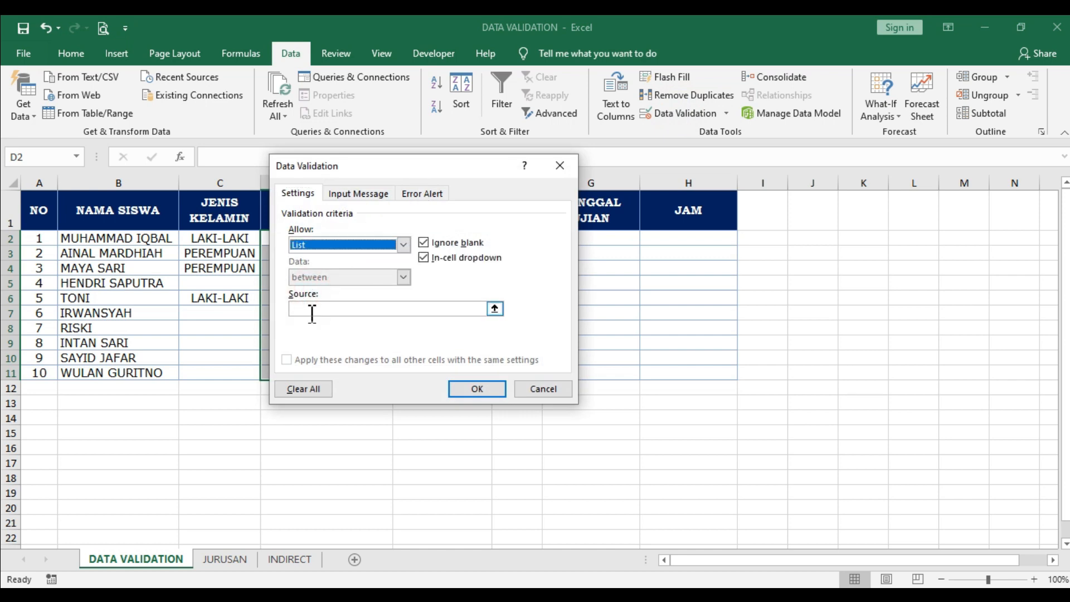
{"action": "left_click", "coordinate": [313, 309]}
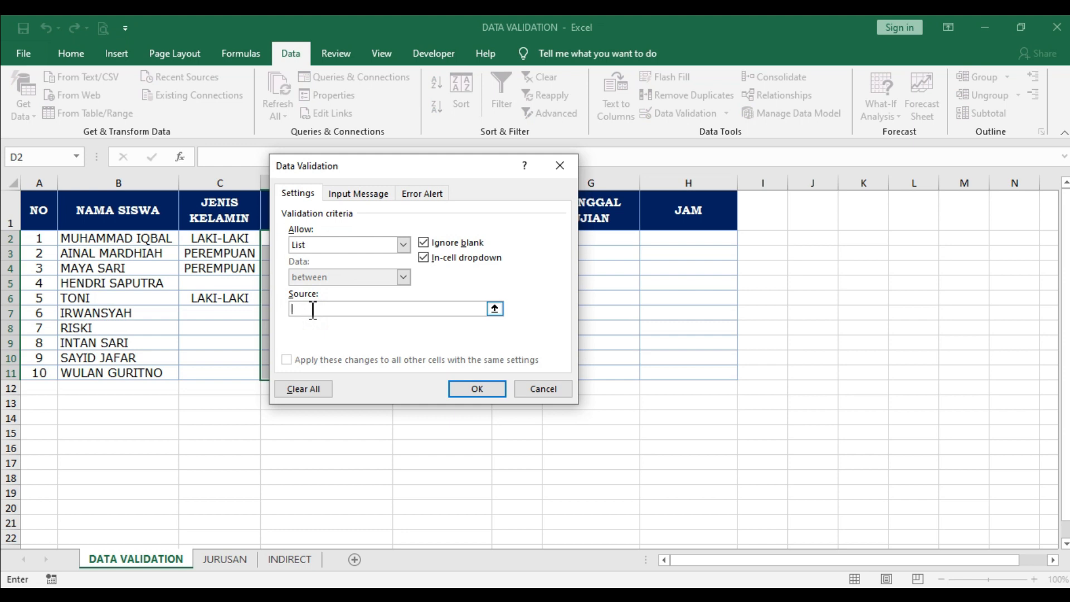
{"action": "left_click", "coordinate": [226, 560]}
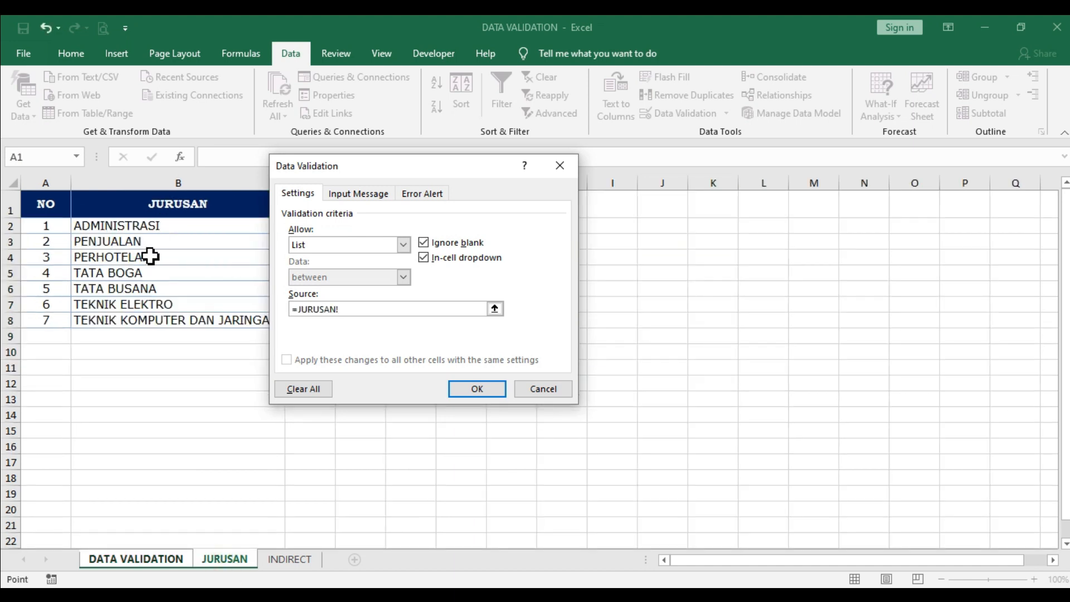
{"action": "left_click", "coordinate": [125, 227]}
{"action": "left_click_drag", "start_coordinate": [125, 228], "coordinate": [117, 316]}
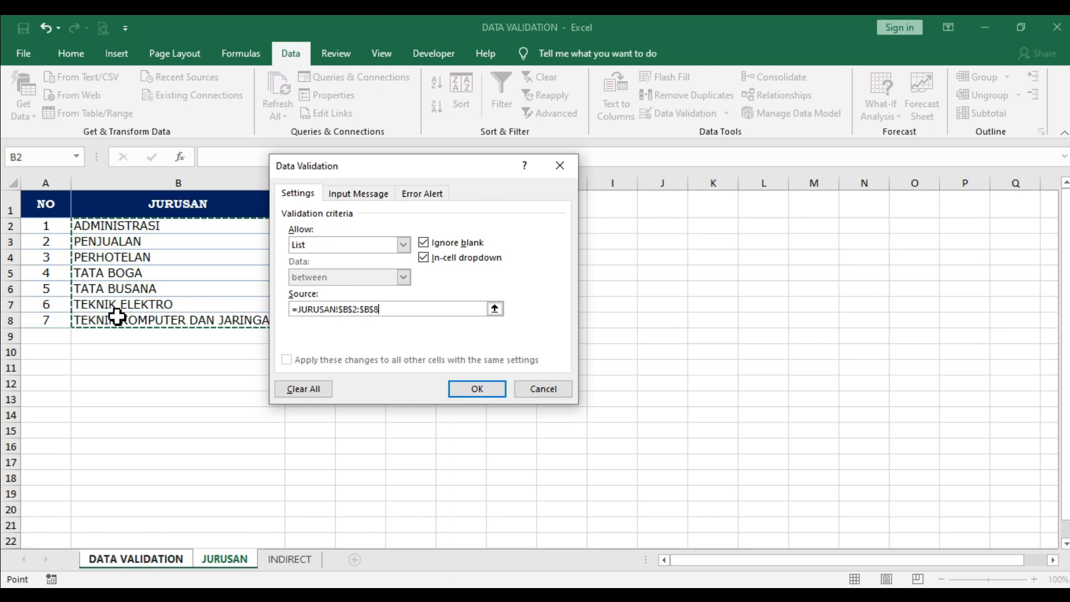
{"action": "left_click", "coordinate": [480, 390]}
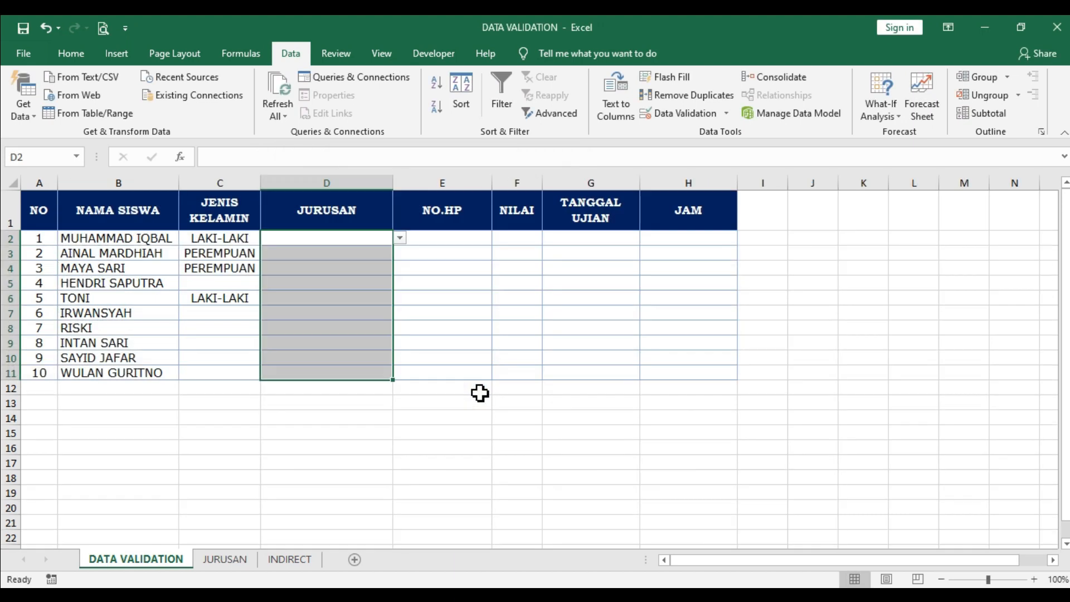
- Choose PERHOTELAN for D2 and D6 and PENJUALAN for D4 from the JURUSAN cells' dropdown lists
{"action": "left_click", "coordinate": [400, 238]}
{"action": "left_click", "coordinate": [390, 270]}
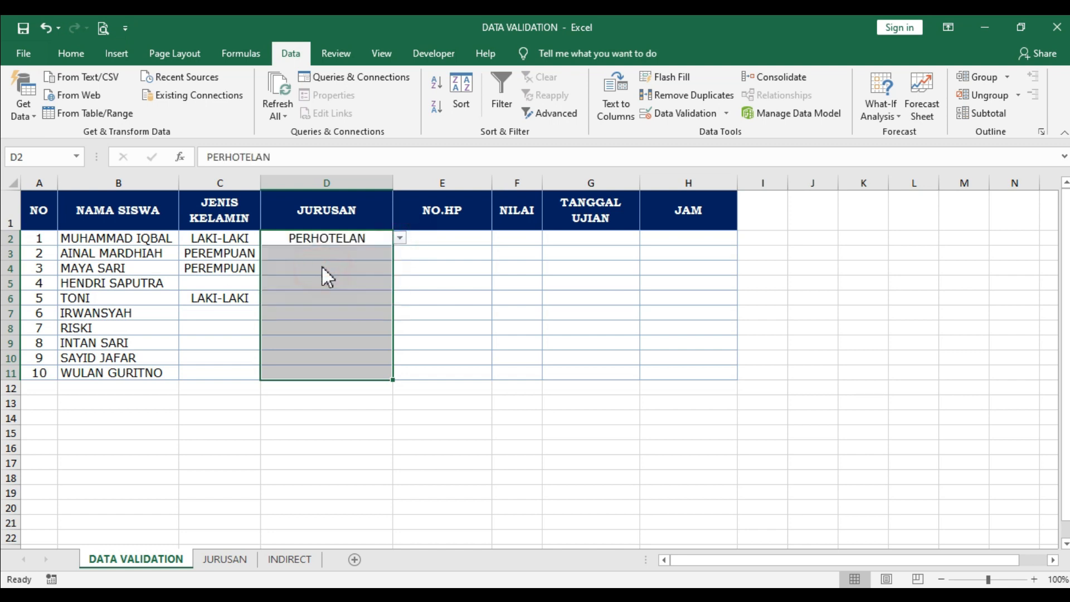
{"action": "left_click", "coordinate": [323, 268]}
{"action": "left_click", "coordinate": [400, 268]}
{"action": "left_click", "coordinate": [339, 290]}
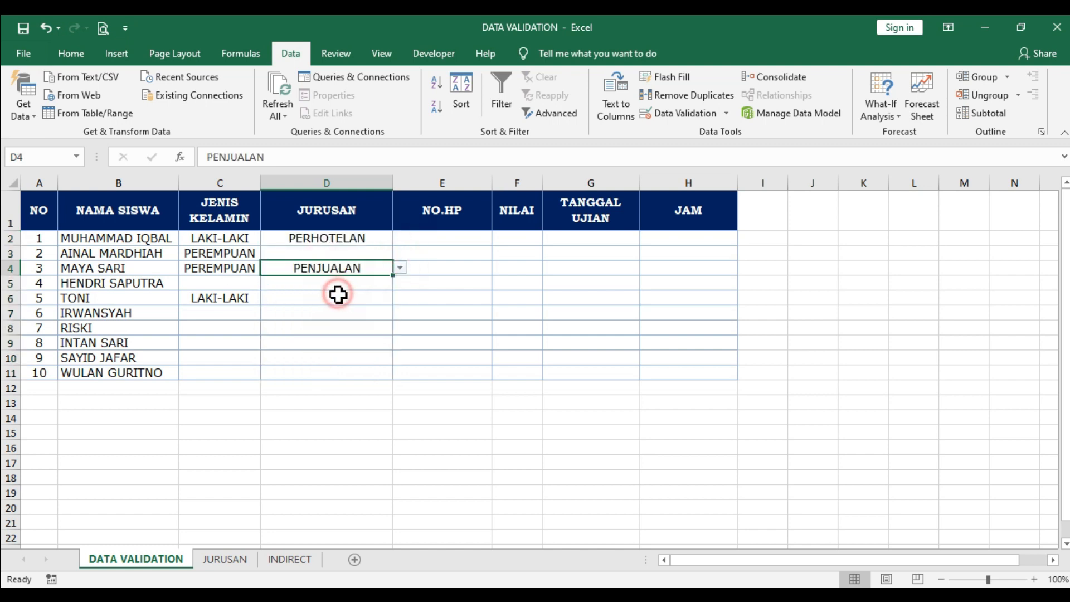
{"action": "left_click", "coordinate": [339, 295]}
{"action": "left_click", "coordinate": [400, 298]}
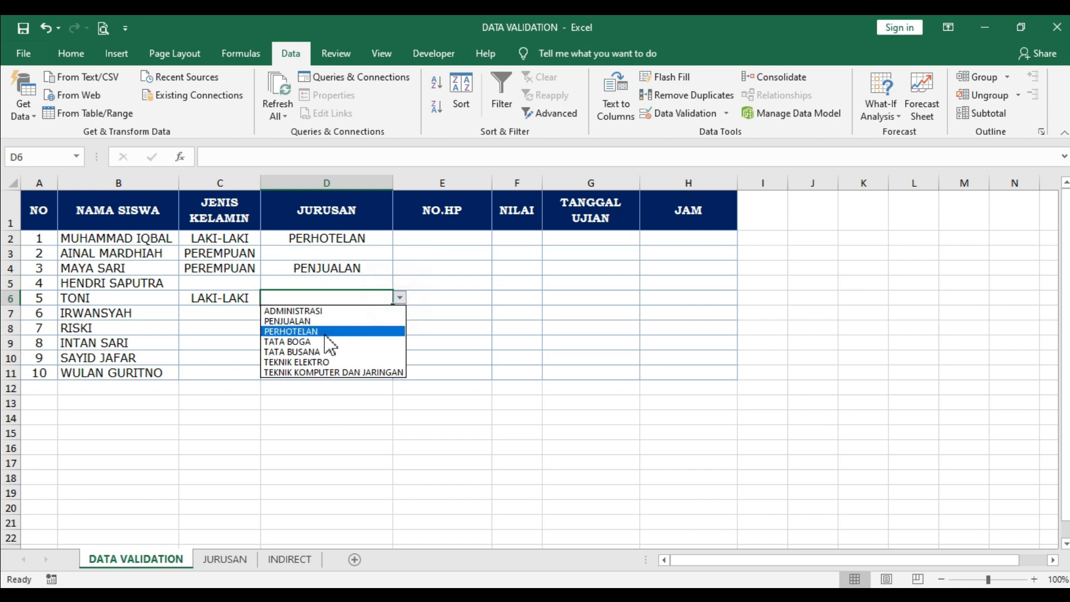
{"action": "left_click", "coordinate": [323, 334]}
{"action": "left_click_drag", "start_coordinate": [239, 267], "coordinate": [228, 314]}
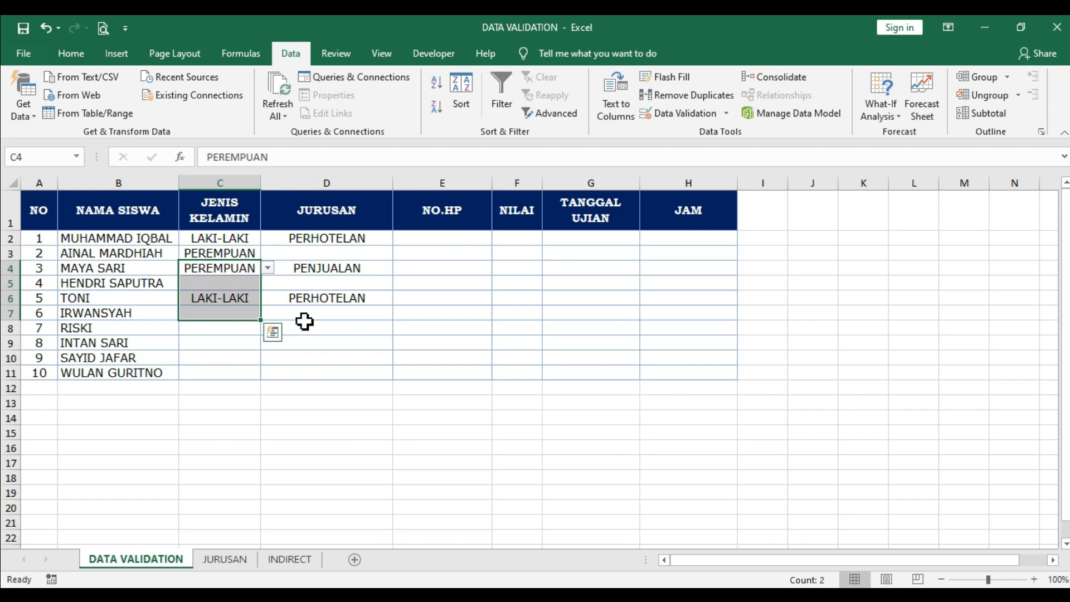
{"action": "left_click", "coordinate": [225, 559]}
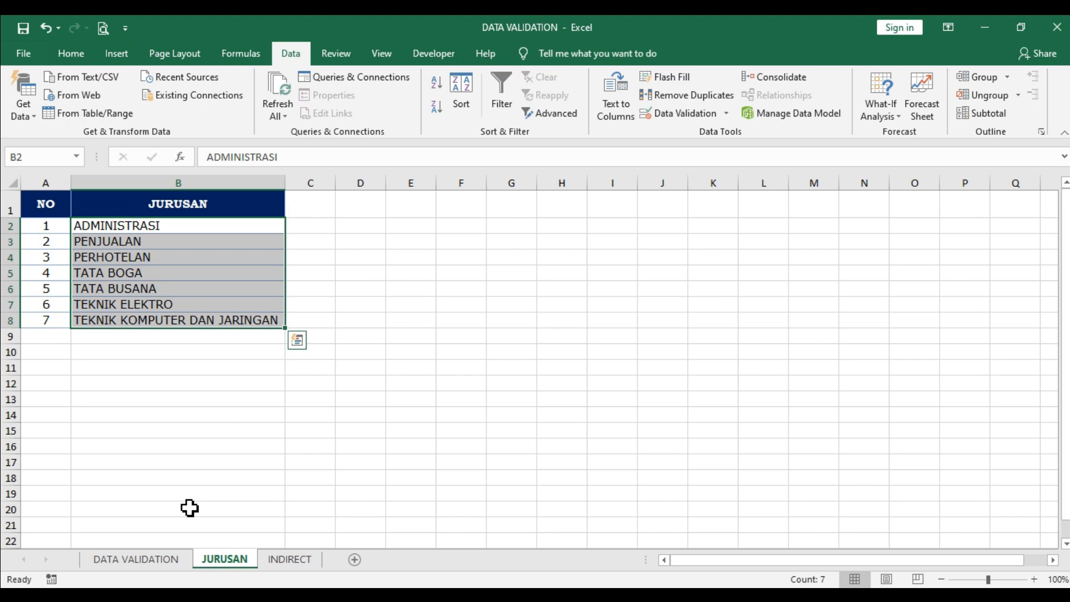
{"action": "left_click", "coordinate": [175, 560]}
{"action": "left_click_drag", "start_coordinate": [329, 238], "coordinate": [317, 355]}
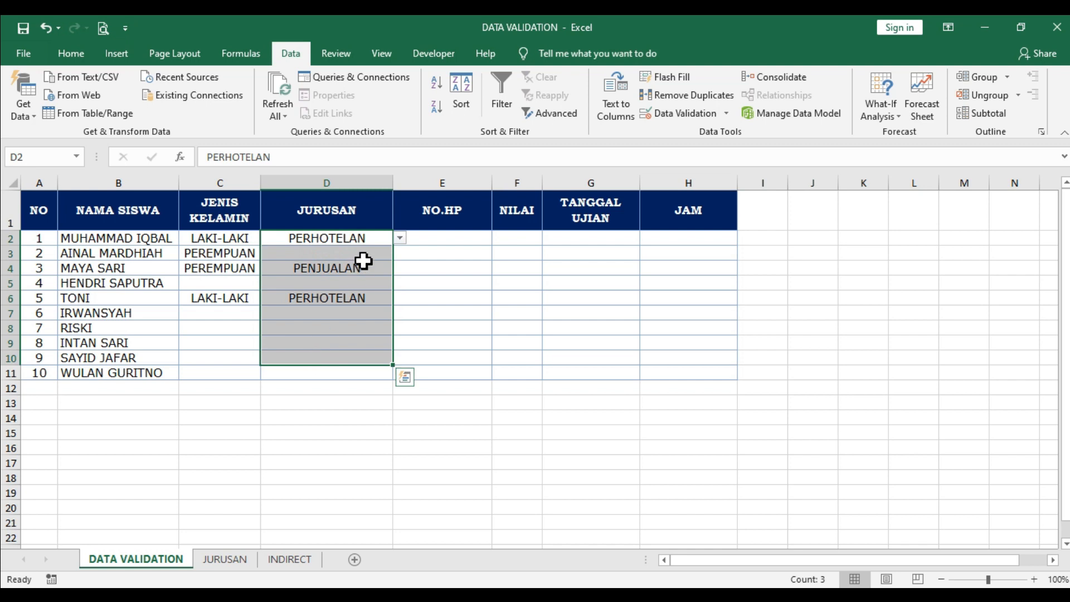
- Insert a copy of the NO.HP column before it and change the new column's header in E1 to JURUSAN 2
{"action": "left_click", "coordinate": [409, 180]}
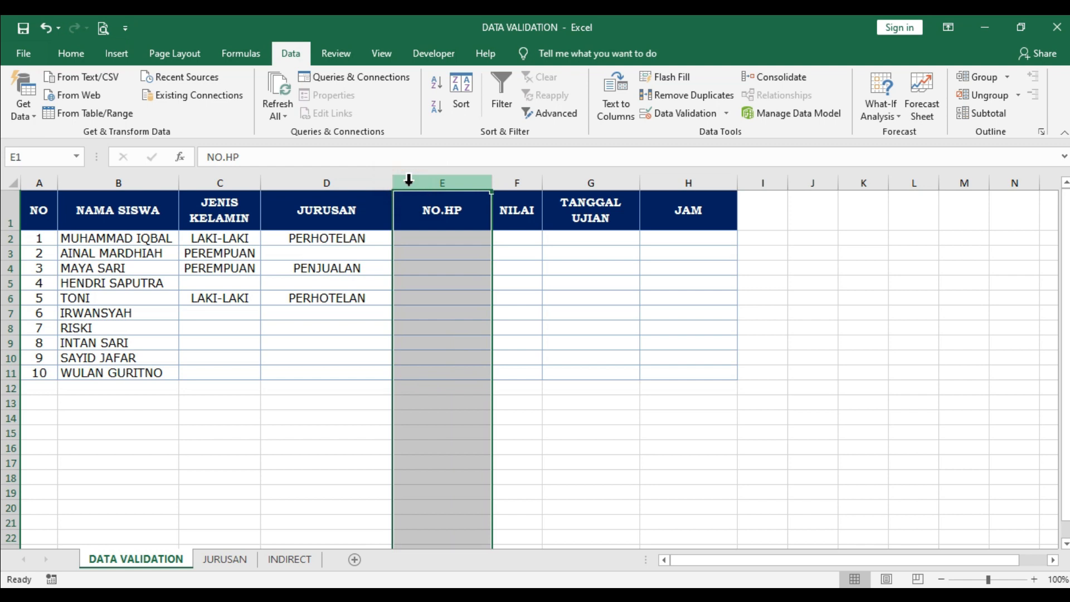
{"action": "key", "text": "ctrl+c"}
{"action": "right_click", "coordinate": [409, 185]}
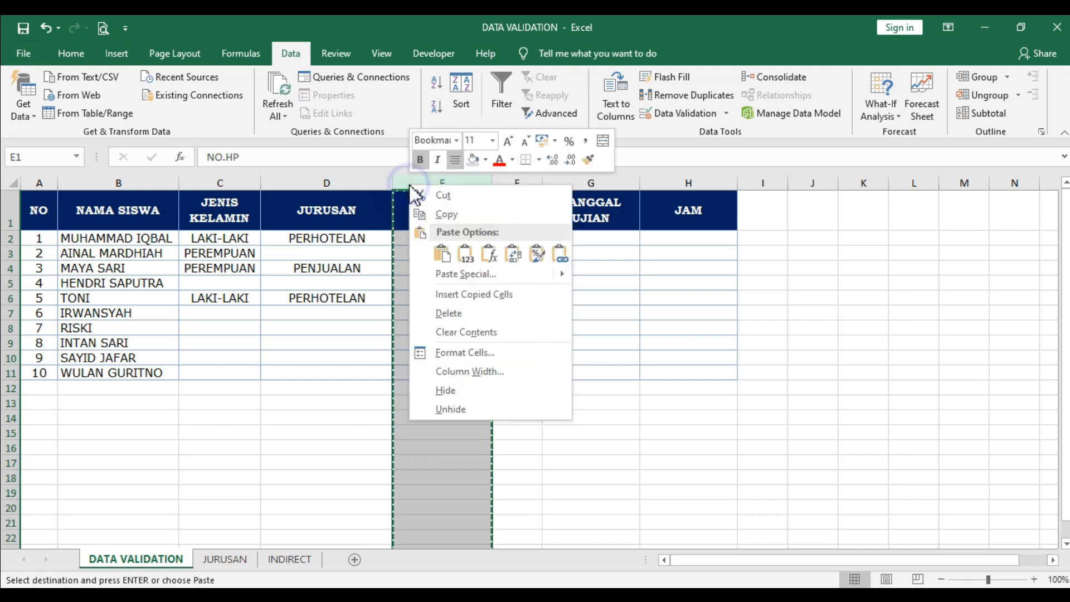
{"action": "left_click", "coordinate": [444, 294]}
{"action": "left_click", "coordinate": [437, 226]}
{"action": "type", "text": "JUEU"}
{"action": "key", "text": "BackSpace"}
{"action": "type", "text": "RUSAN 2"}
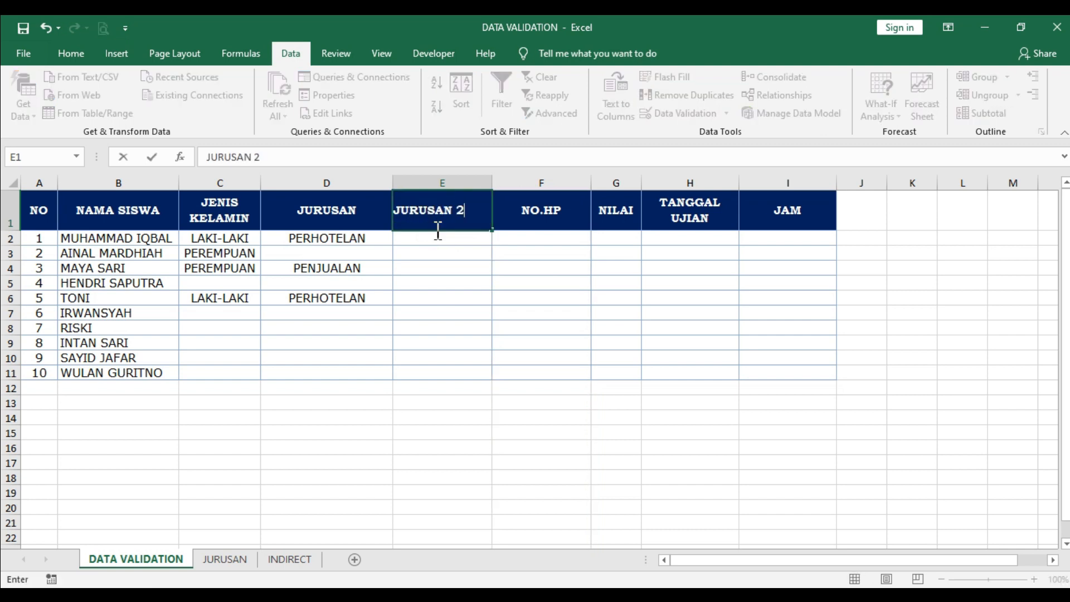
{"action": "key", "text": "Return"}
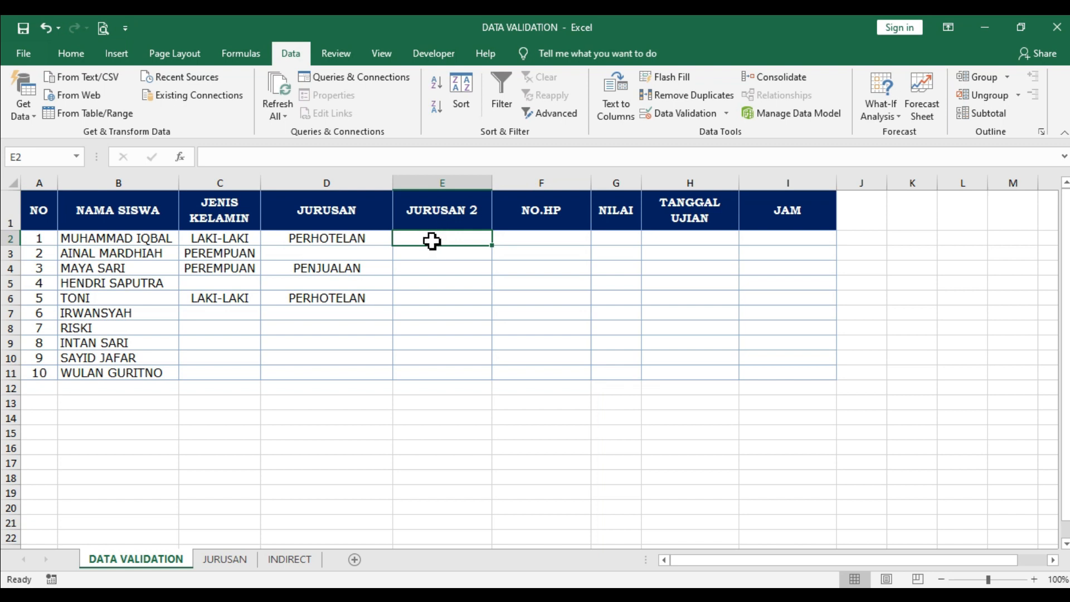
- Define the workbook-scoped name JURUSAN for the list of majors in B2:B8 of the JURUSAN sheet
{"action": "left_click", "coordinate": [273, 399]}
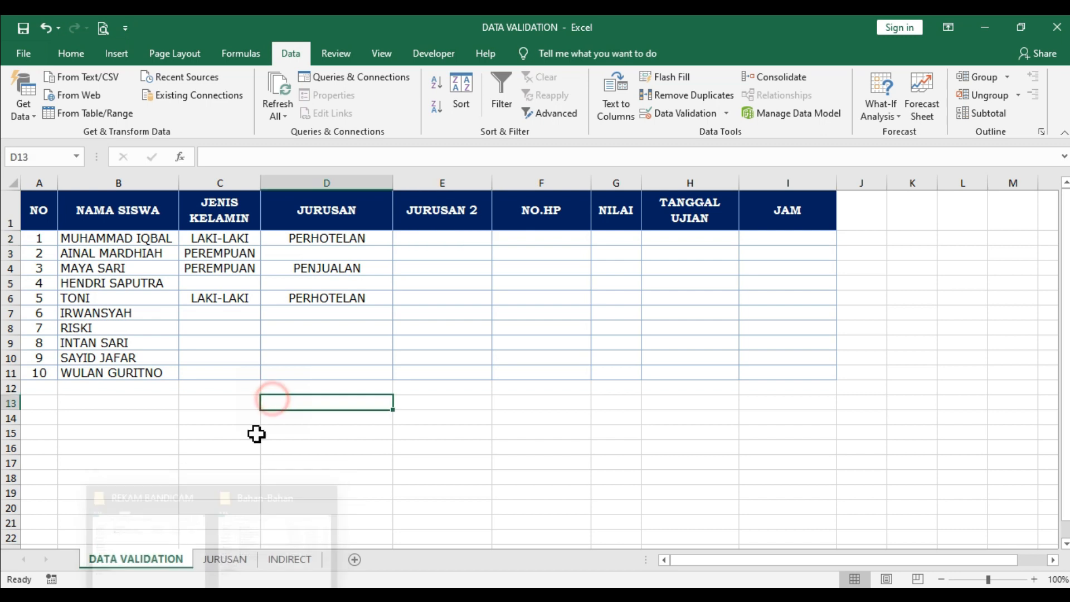
{"action": "left_click", "coordinate": [227, 562]}
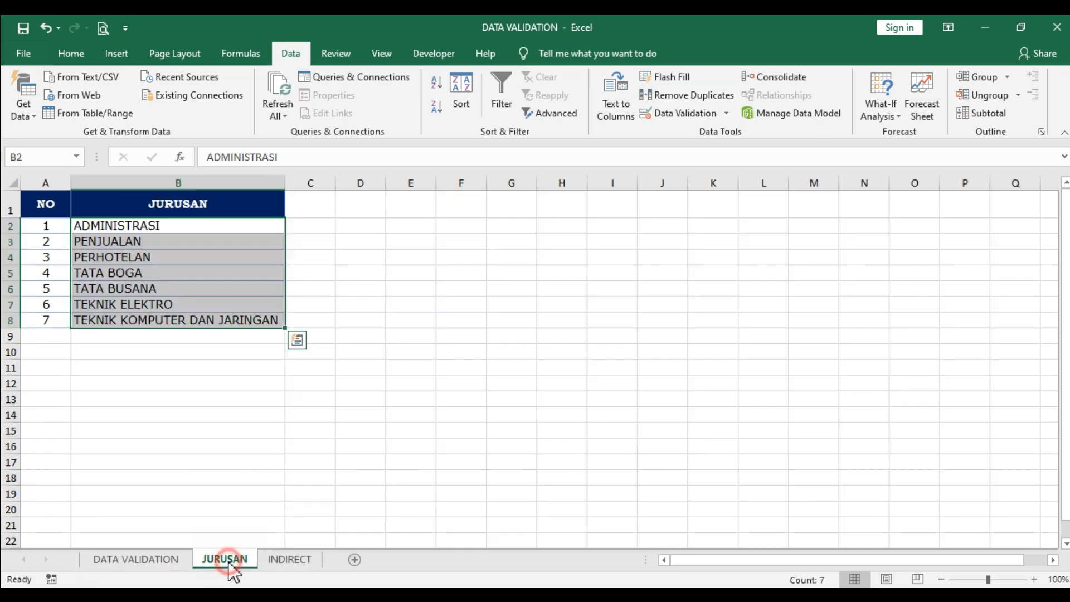
{"action": "left_click", "coordinate": [200, 355]}
{"action": "left_click_drag", "start_coordinate": [97, 227], "coordinate": [100, 291]}
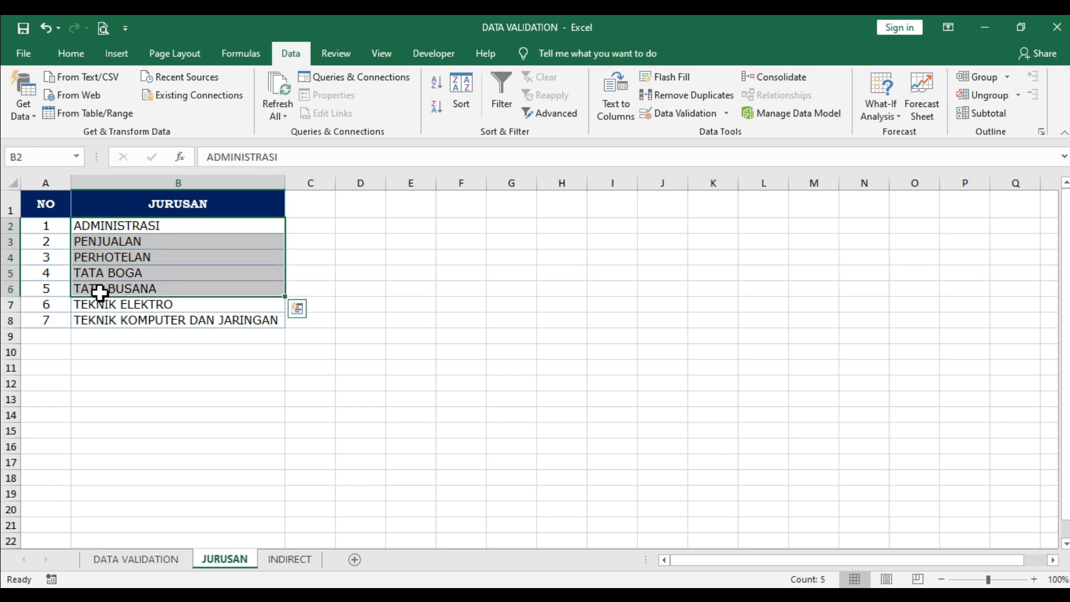
{"action": "left_click_drag", "start_coordinate": [115, 231], "coordinate": [113, 325]}
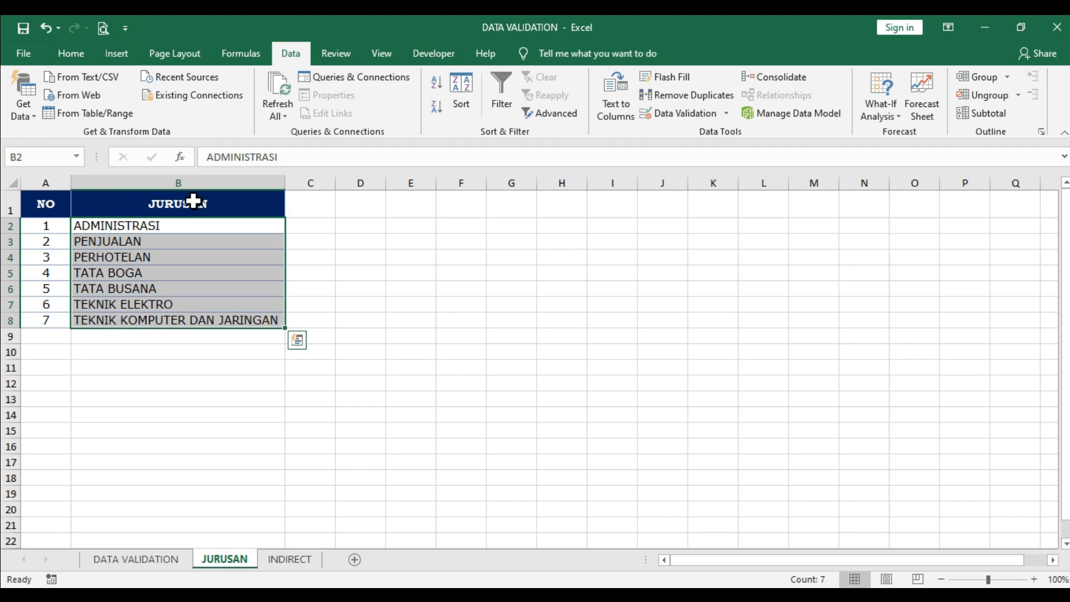
{"action": "left_click", "coordinate": [49, 160]}
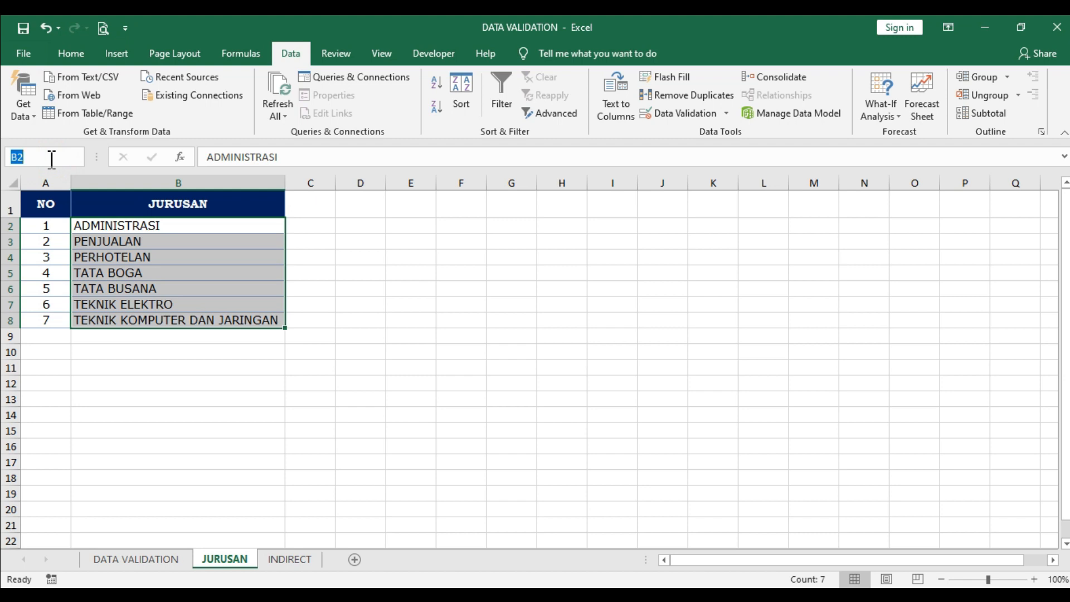
{"action": "left_click", "coordinate": [179, 244]}
{"action": "left_click", "coordinate": [176, 226]}
{"action": "left_click_drag", "start_coordinate": [174, 277], "coordinate": [176, 320]}
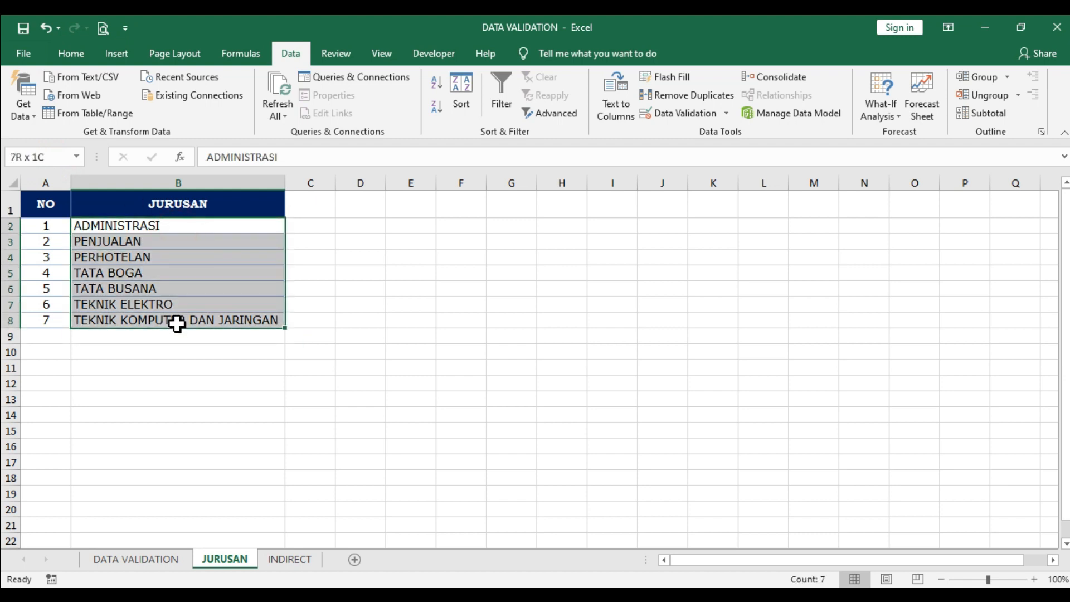
{"action": "left_click", "coordinate": [259, 55]}
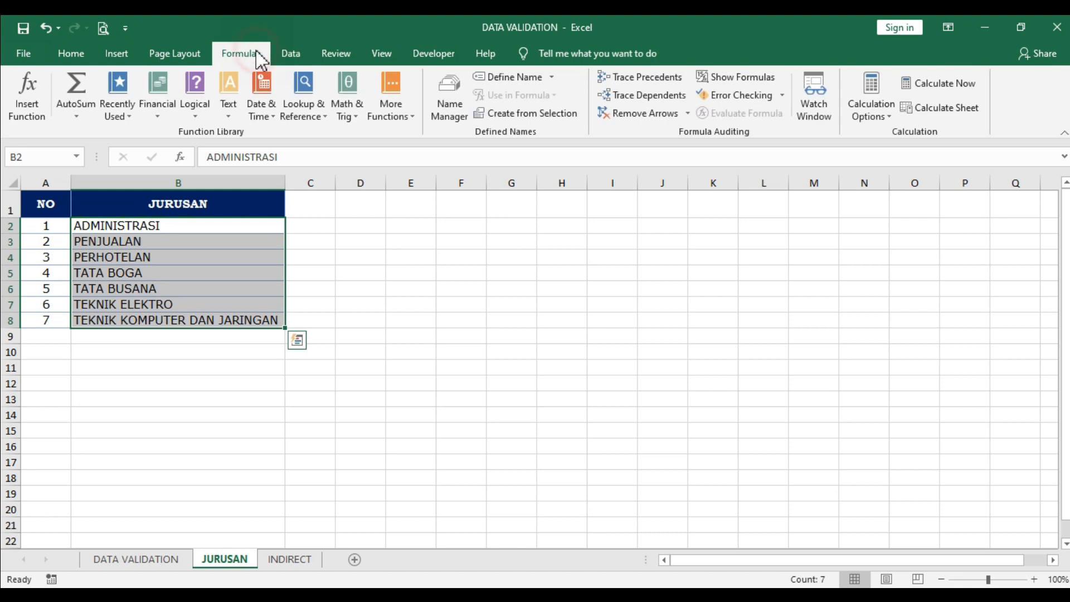
{"action": "left_click", "coordinate": [454, 110]}
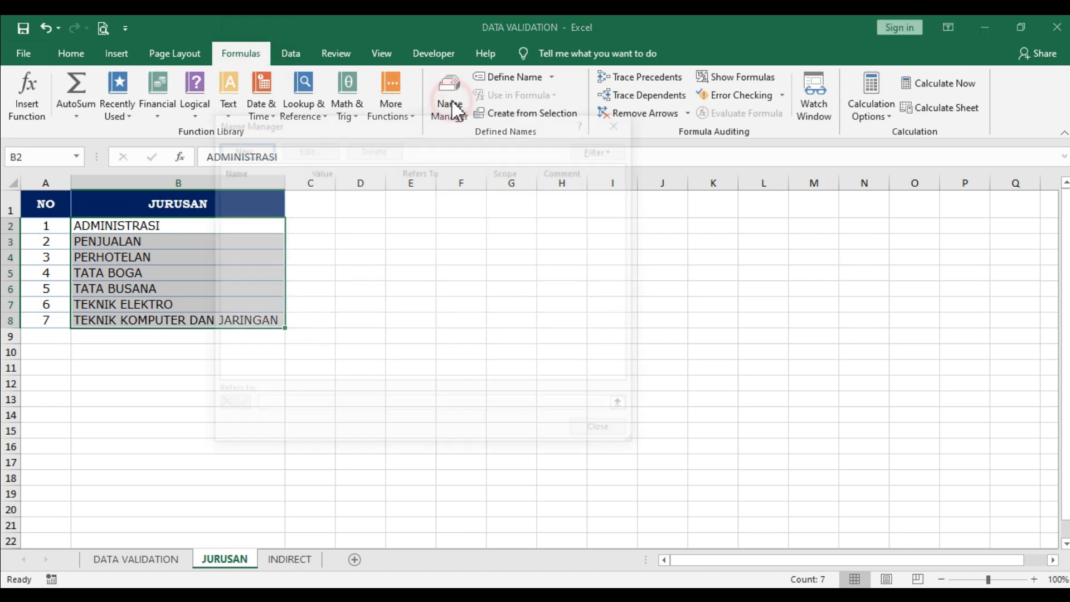
{"action": "left_click", "coordinate": [260, 149]}
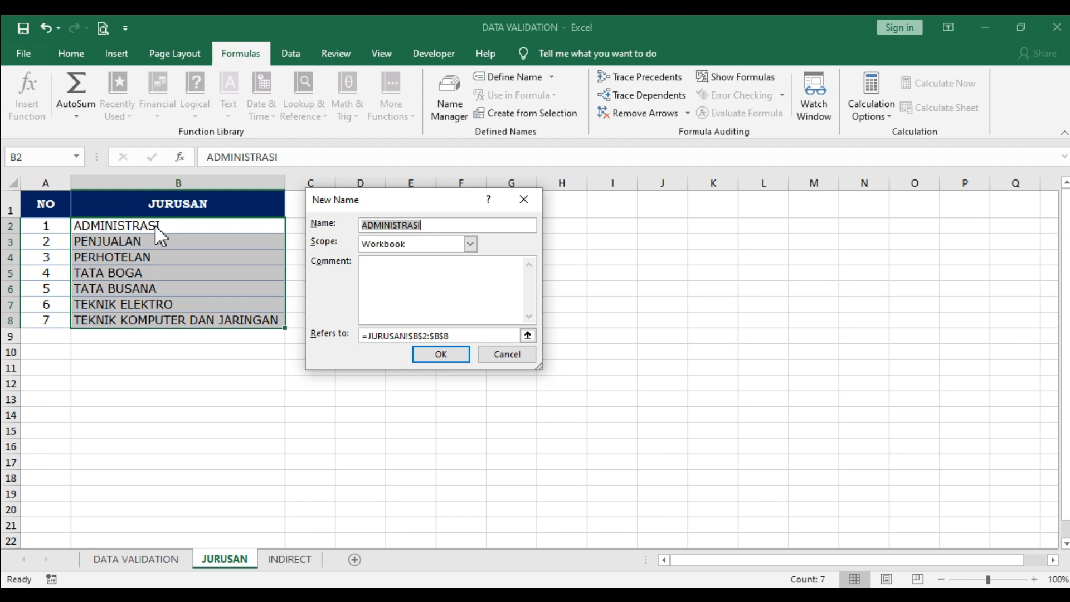
{"action": "left_click_drag", "start_coordinate": [436, 226], "coordinate": [346, 229]}
{"action": "type", "text": "JURUSAN"}
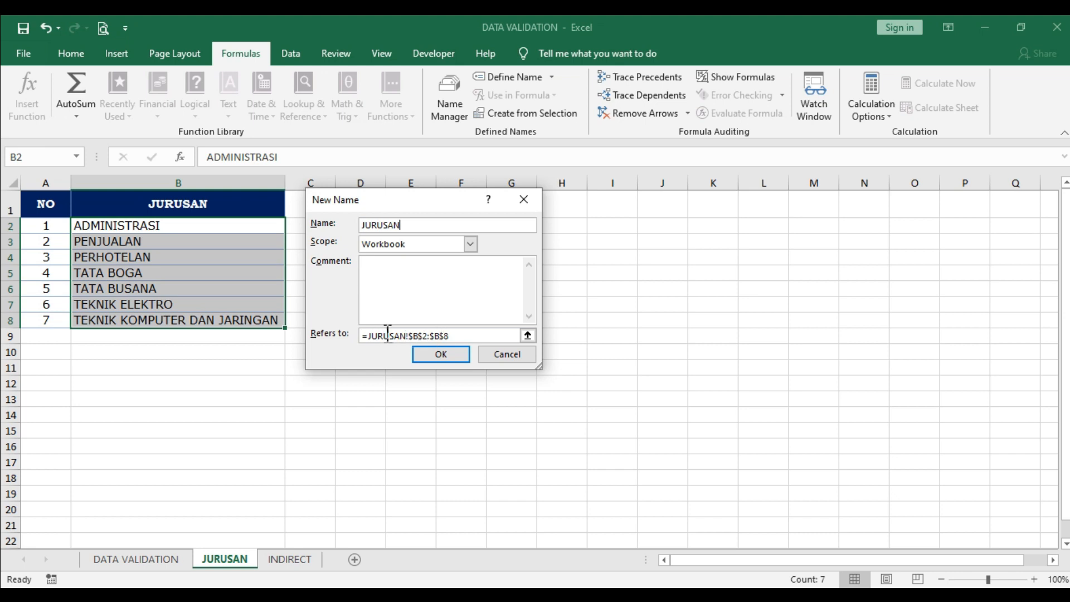
{"action": "left_click", "coordinate": [441, 356]}
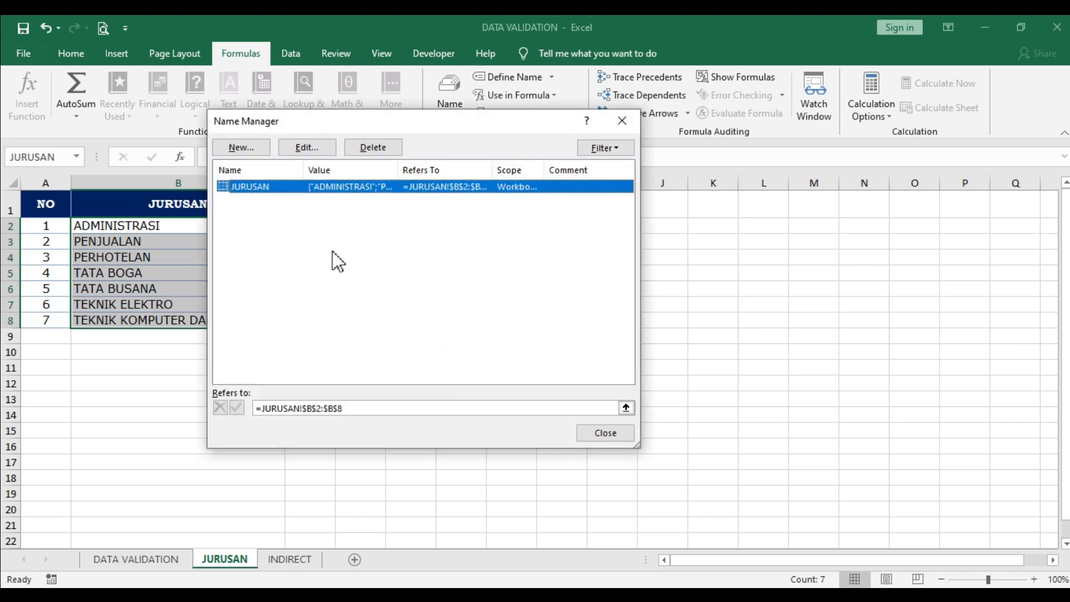
{"action": "left_click", "coordinate": [601, 437]}
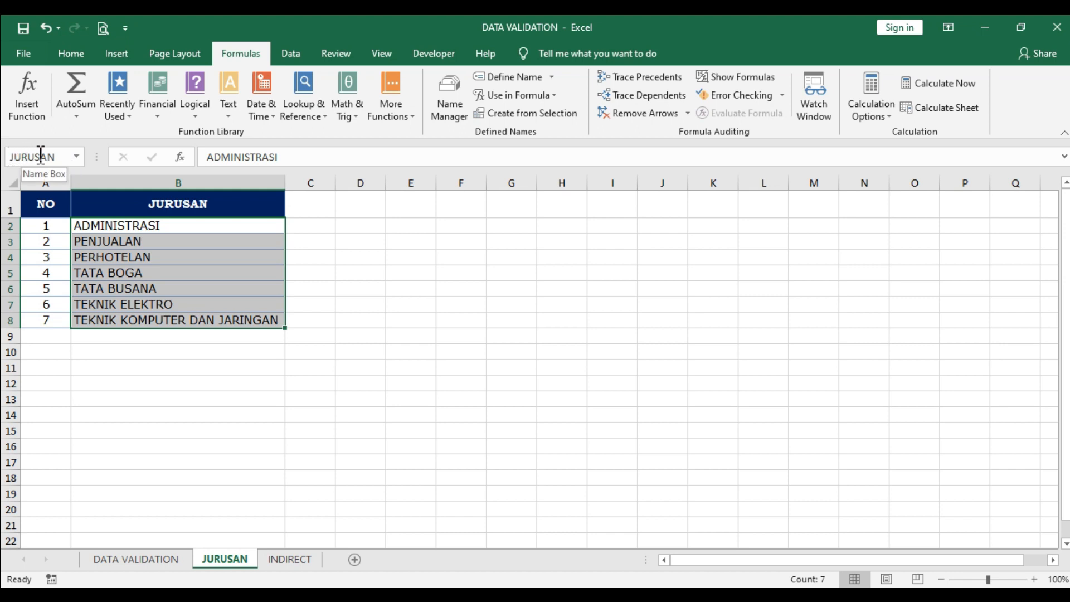
- Compare the reference shown for single cells B2 to B5 with the one for the whole range B2:B8
{"action": "left_click", "coordinate": [120, 231]}
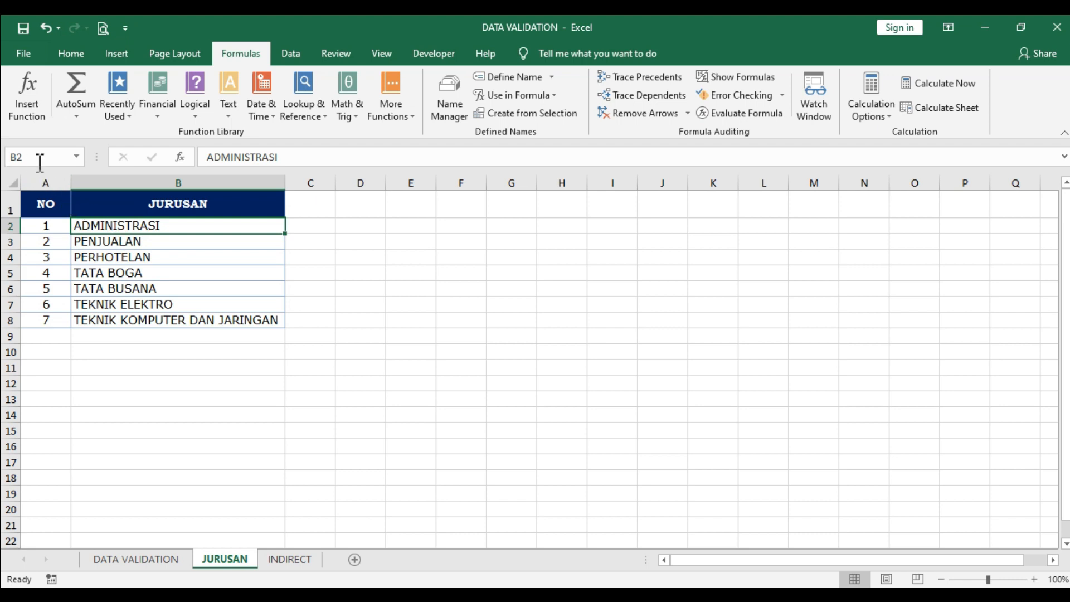
{"action": "key", "text": "Down"}
{"action": "key", "text": "Down"}
{"action": "key", "text": "Down"}
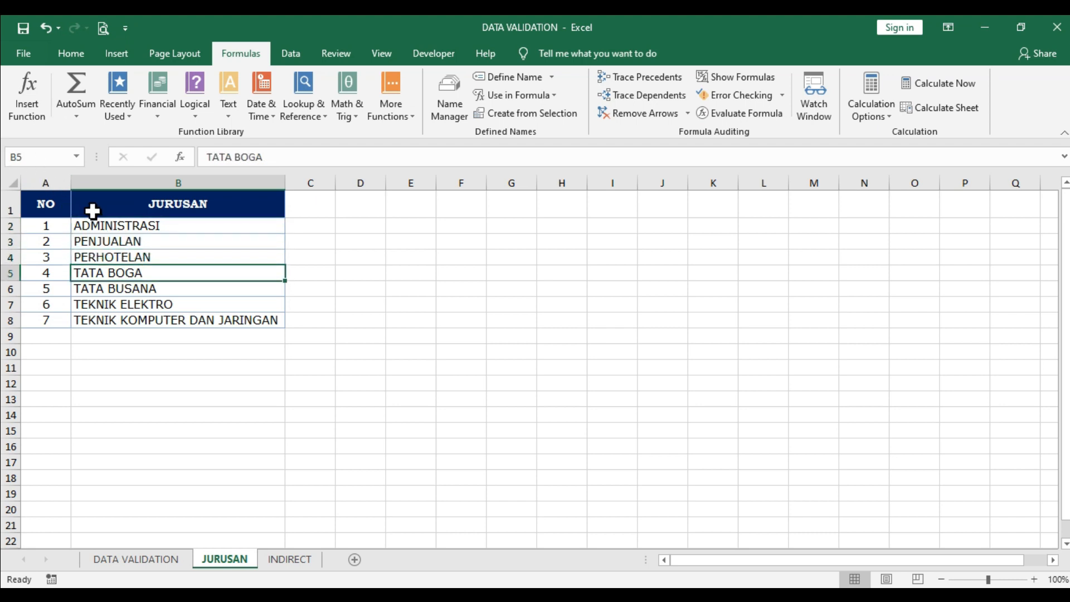
{"action": "left_click_drag", "start_coordinate": [93, 225], "coordinate": [101, 333]}
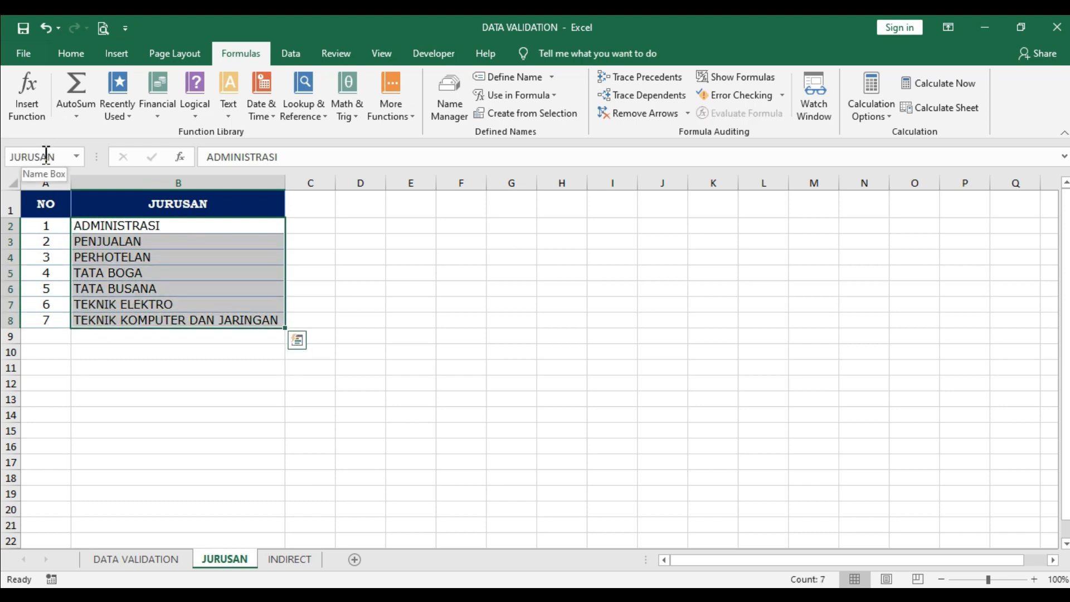
- Apply a List validation with the source =JURUSAN to the JURUSAN 2 cells E2:E11 on the DATA VALIDATION sheet
{"action": "left_click", "coordinate": [150, 564]}
{"action": "left_click", "coordinate": [444, 267]}
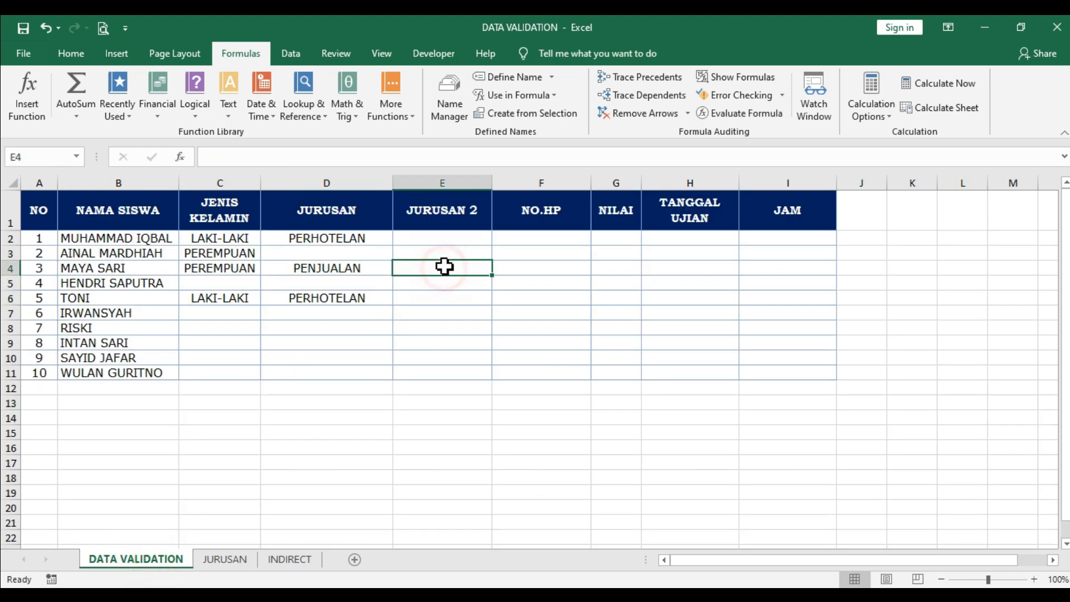
{"action": "left_click_drag", "start_coordinate": [442, 240], "coordinate": [435, 372]}
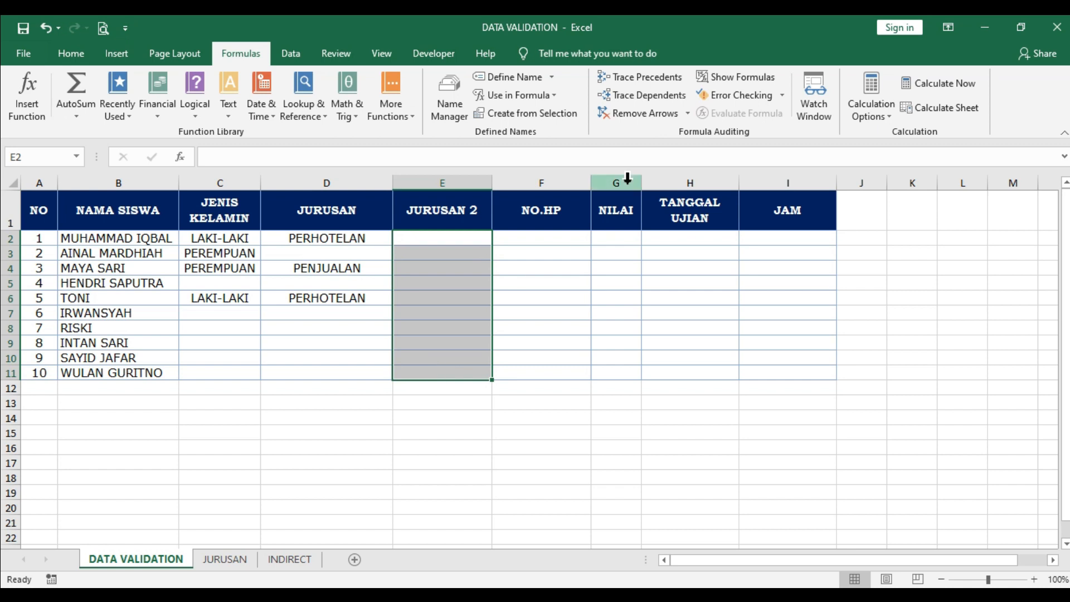
{"action": "left_click", "coordinate": [298, 49]}
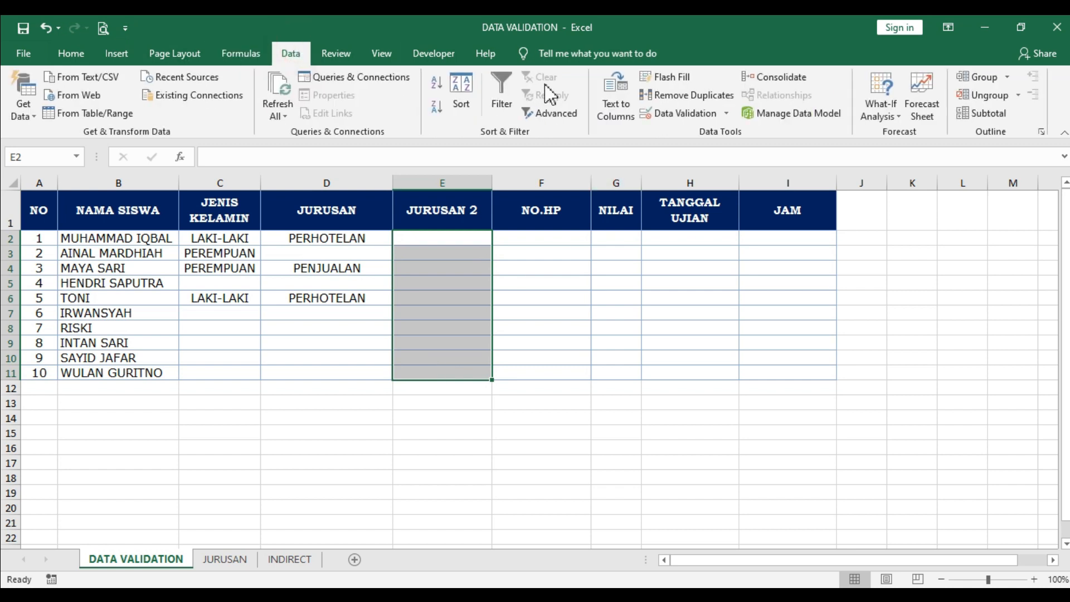
{"action": "left_click", "coordinate": [663, 113]}
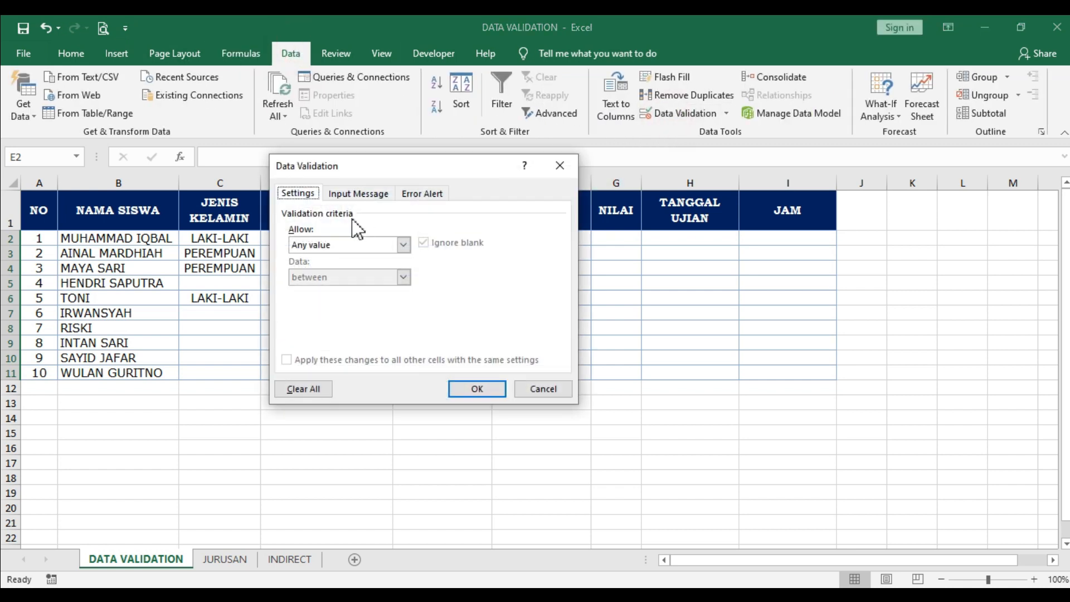
{"action": "left_click", "coordinate": [335, 246]}
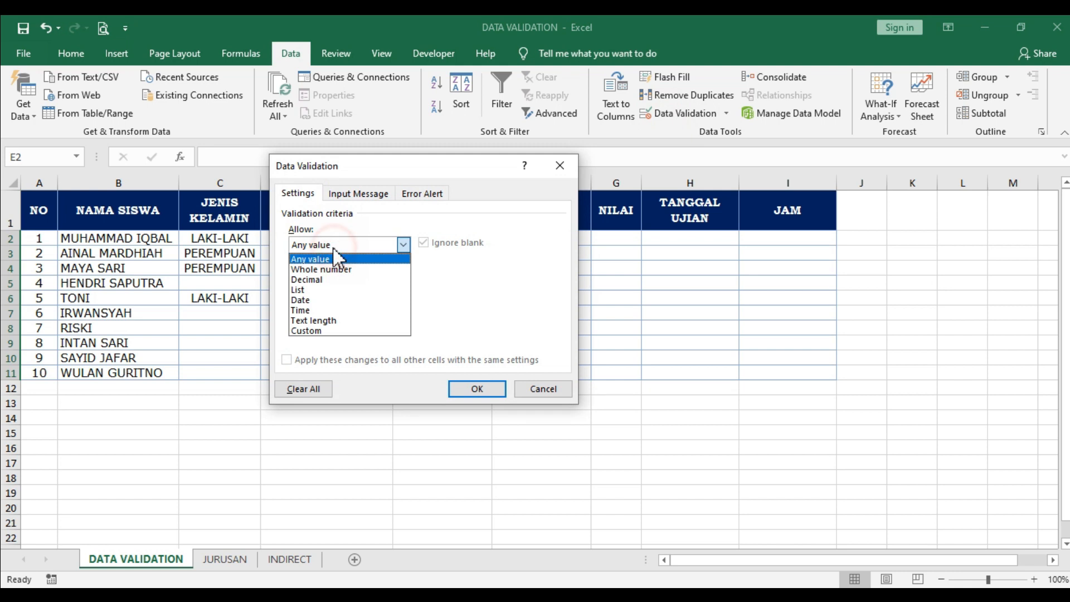
{"action": "left_click", "coordinate": [315, 290]}
{"action": "left_click", "coordinate": [323, 307]}
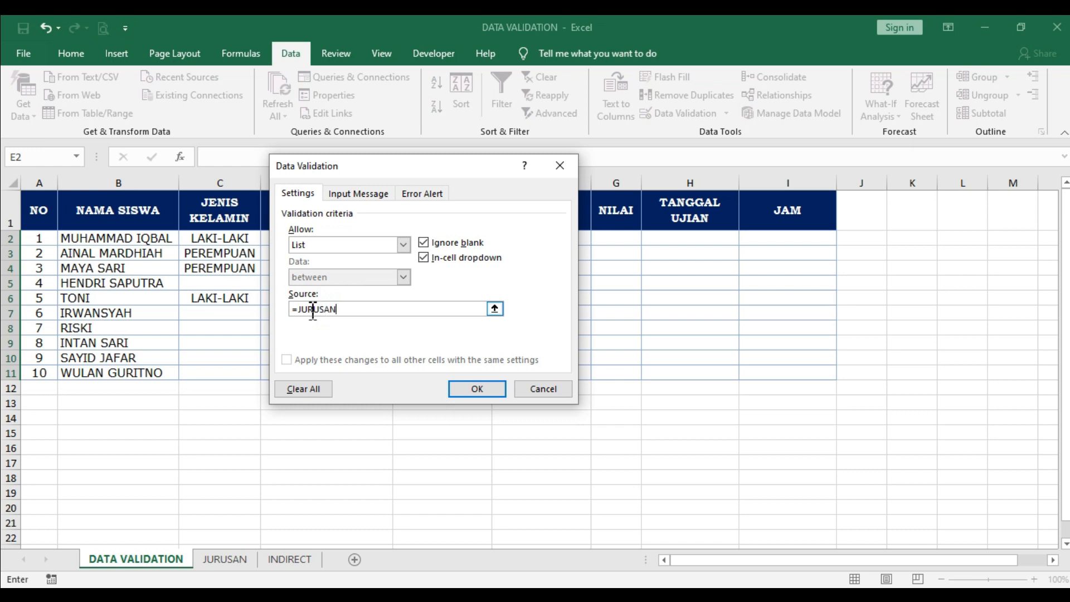
{"action": "left_click", "coordinate": [299, 309]}
{"action": "left_click", "coordinate": [341, 310]}
{"action": "left_click", "coordinate": [469, 388]}
- Choose PENJUALAN for E2 and E8 and ADMINISTRASI for E4 from the JURUSAN 2 cells' dropdown lists
{"action": "left_click", "coordinate": [499, 238]}
{"action": "left_click", "coordinate": [461, 263]}
{"action": "left_click", "coordinate": [459, 264]}
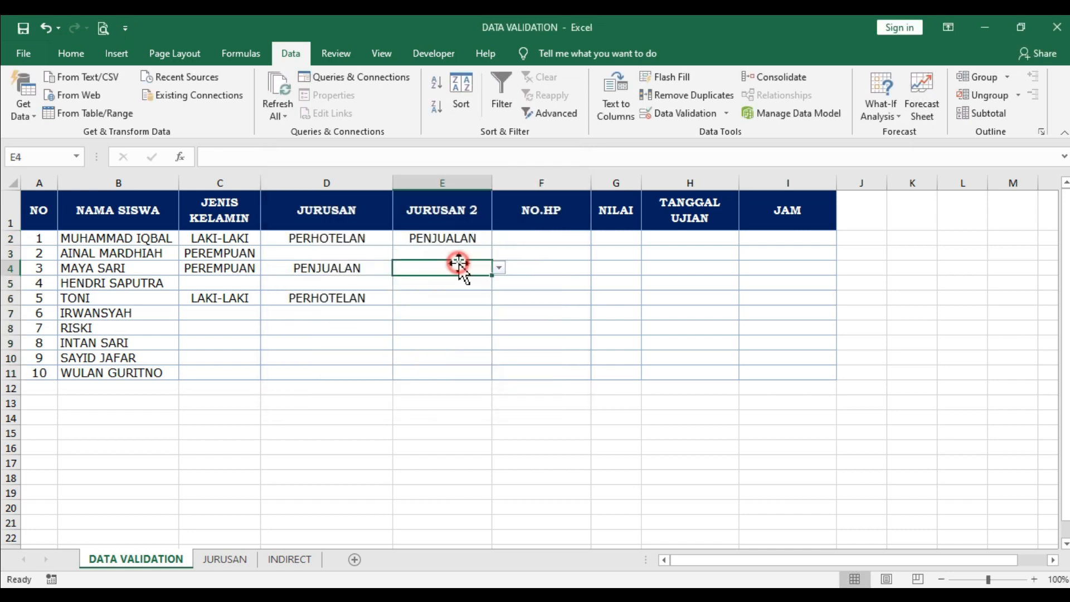
{"action": "left_click", "coordinate": [499, 268]}
{"action": "left_click", "coordinate": [466, 282]}
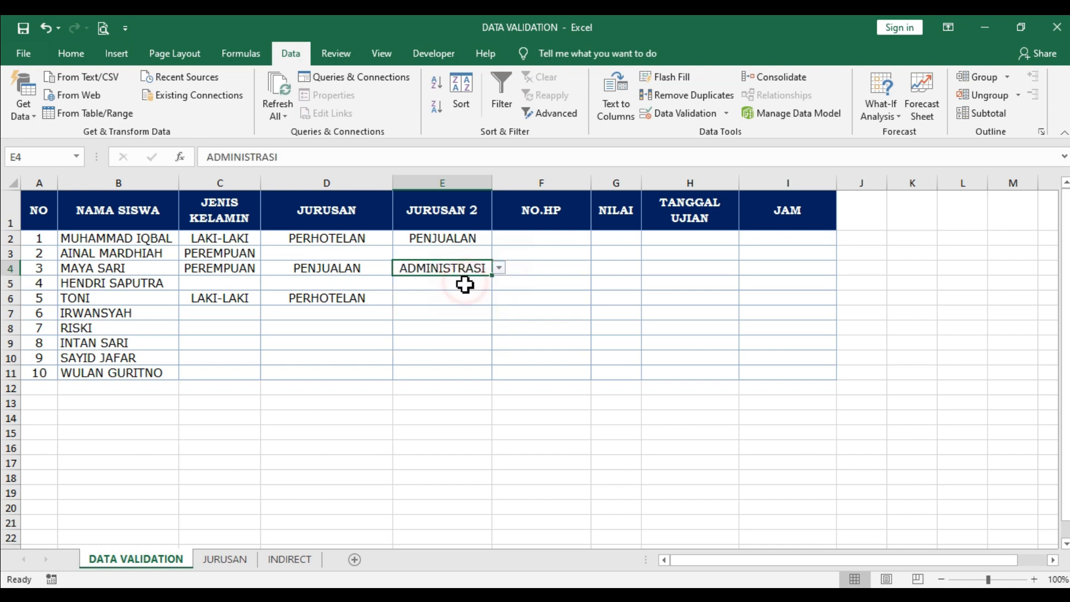
{"action": "left_click", "coordinate": [454, 327]}
{"action": "left_click", "coordinate": [499, 327]}
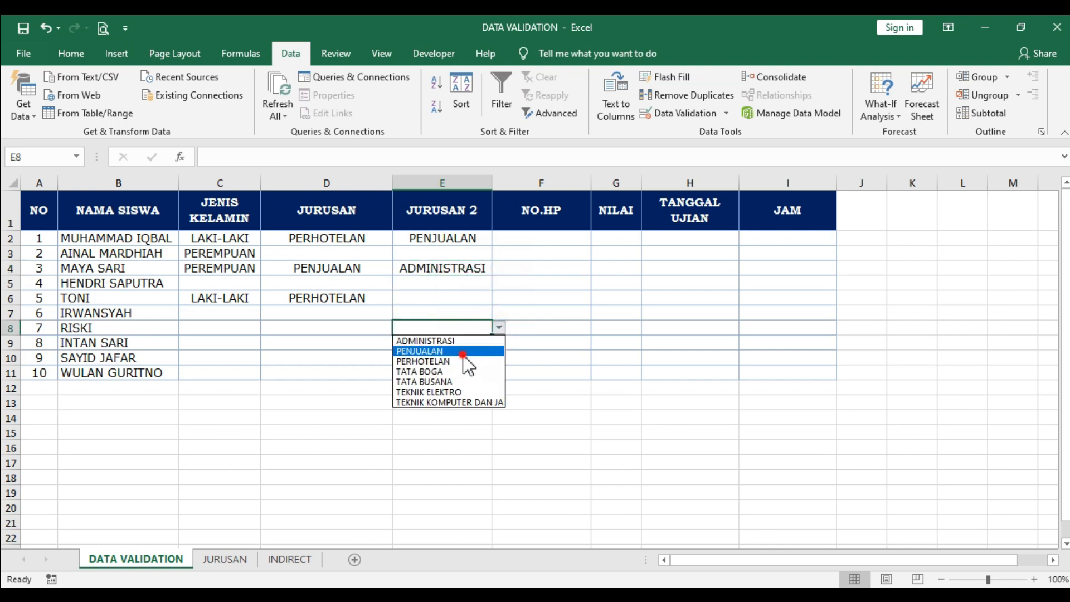
{"action": "left_click", "coordinate": [469, 351]}
{"action": "left_click", "coordinate": [541, 259]}
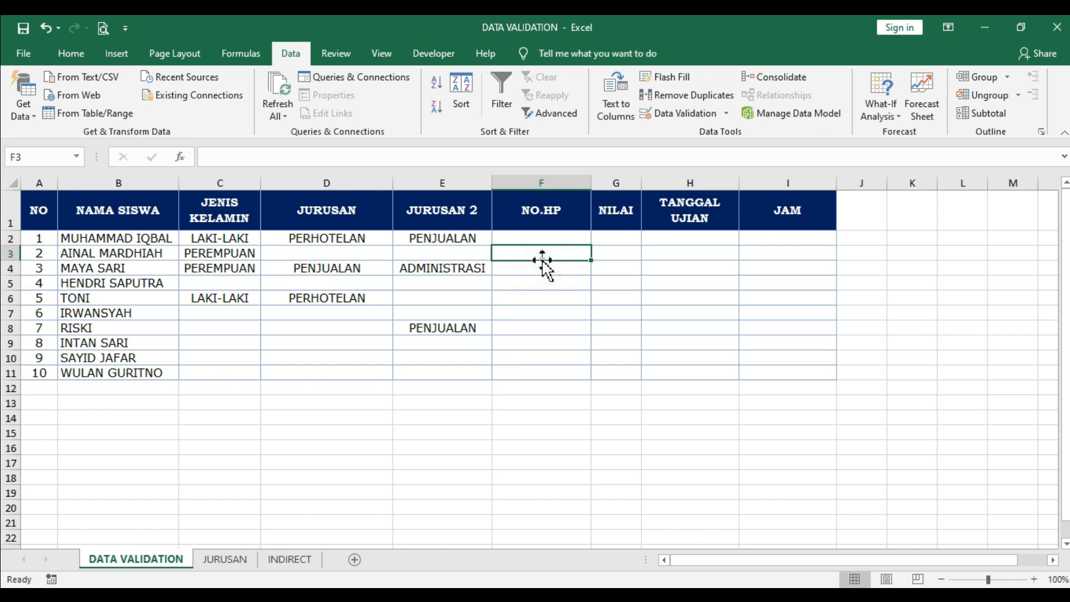
- Set up a Text length validation for the NO.HP cells F2:F11, between a minimum of 10 and a maximum of 12
{"action": "left_click_drag", "start_coordinate": [544, 239], "coordinate": [534, 371]}
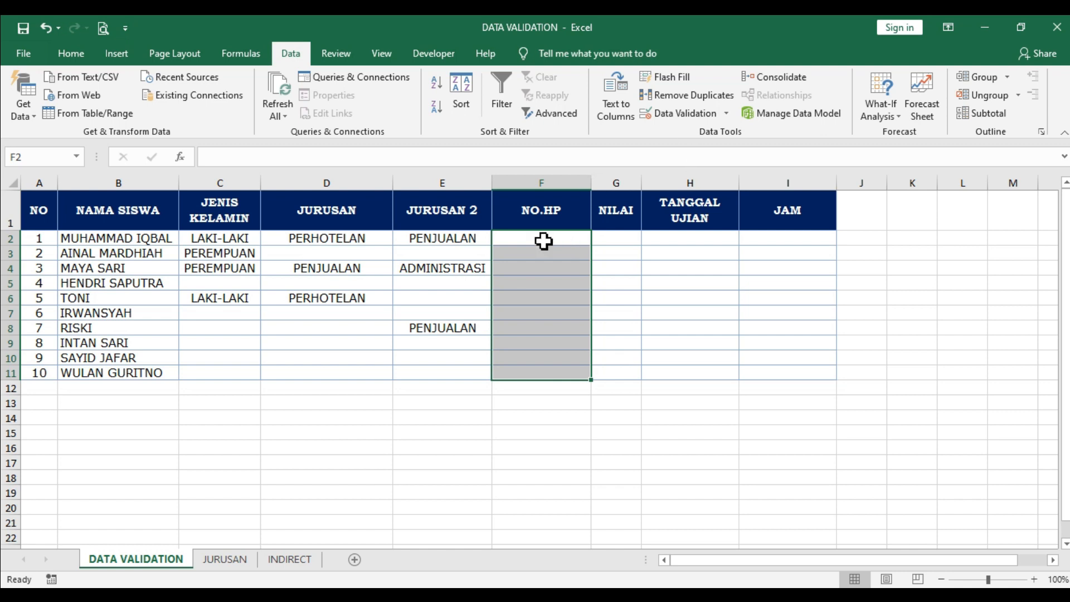
{"action": "left_click", "coordinate": [693, 114]}
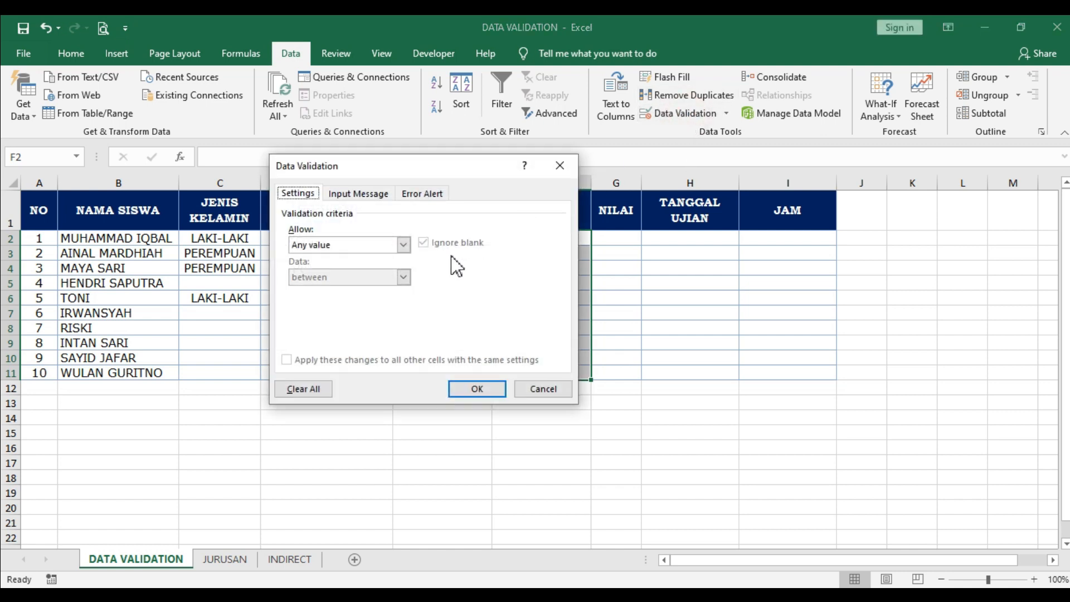
{"action": "left_click", "coordinate": [331, 246]}
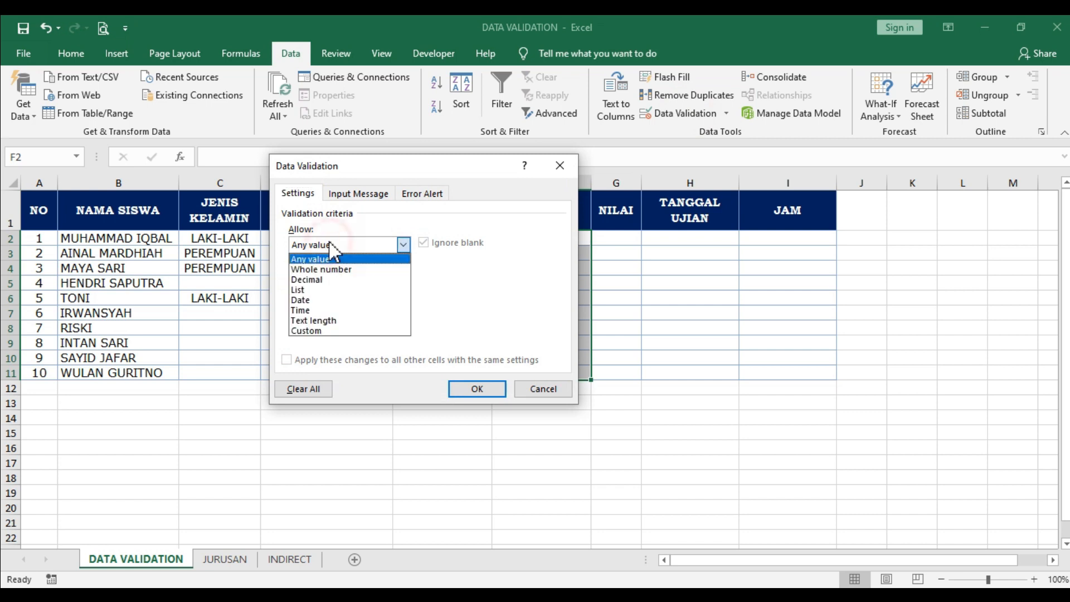
{"action": "left_click", "coordinate": [313, 321]}
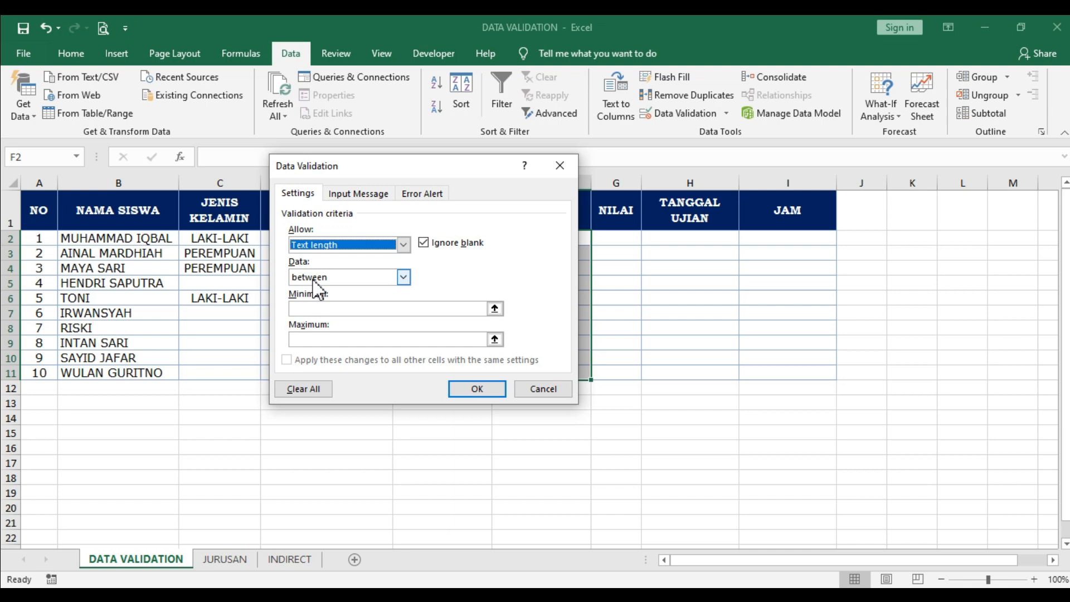
{"action": "left_click", "coordinate": [327, 308]}
{"action": "left_click", "coordinate": [311, 340]}
{"action": "left_click", "coordinate": [308, 309]}
{"action": "type", "text": "10"}
{"action": "left_click", "coordinate": [308, 340]}
{"action": "type", "text": "12"}
{"action": "left_click", "coordinate": [303, 309]}
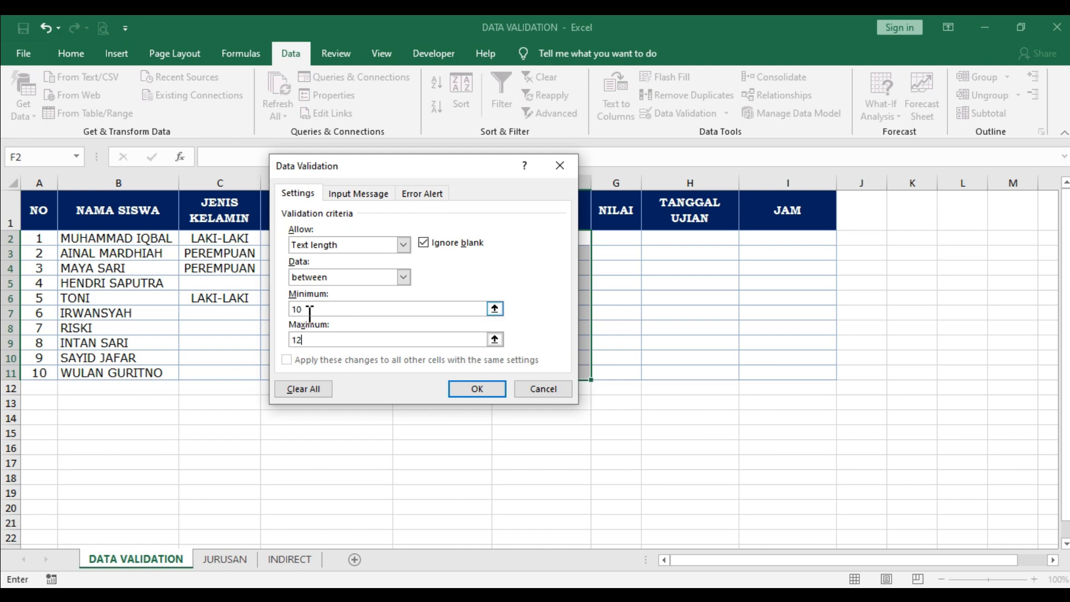
{"action": "left_click_drag", "start_coordinate": [312, 312], "coordinate": [279, 305]}
{"action": "left_click_drag", "start_coordinate": [315, 340], "coordinate": [263, 338]}
{"action": "left_click", "coordinate": [310, 308]}
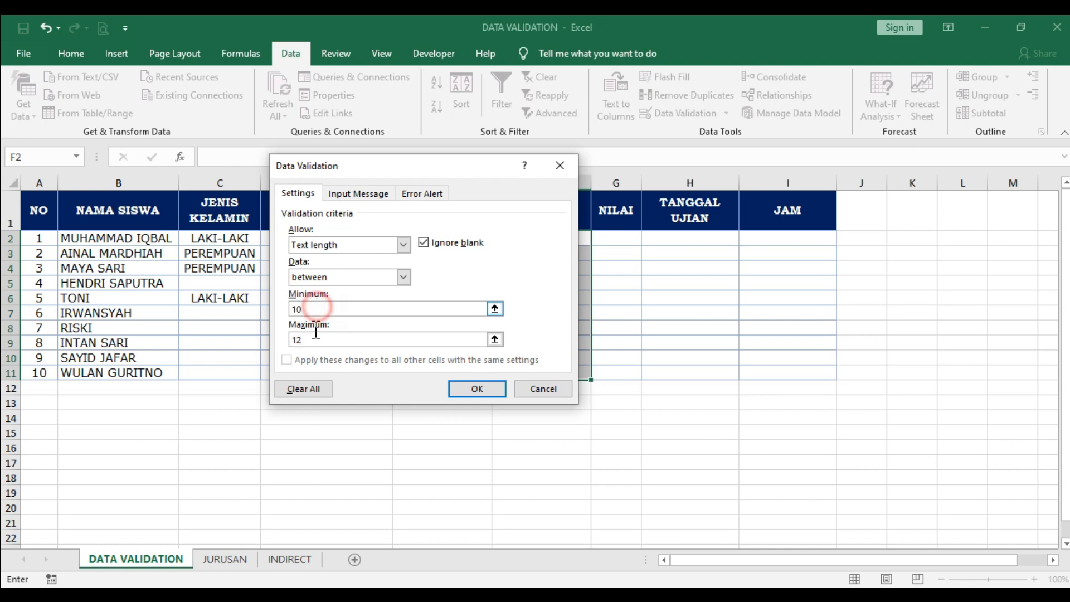
- Try the not between, equal to and not equal to conditions for the text length, with 16 as the equal-to length
{"action": "left_click", "coordinate": [405, 280]}
{"action": "left_click", "coordinate": [346, 303]}
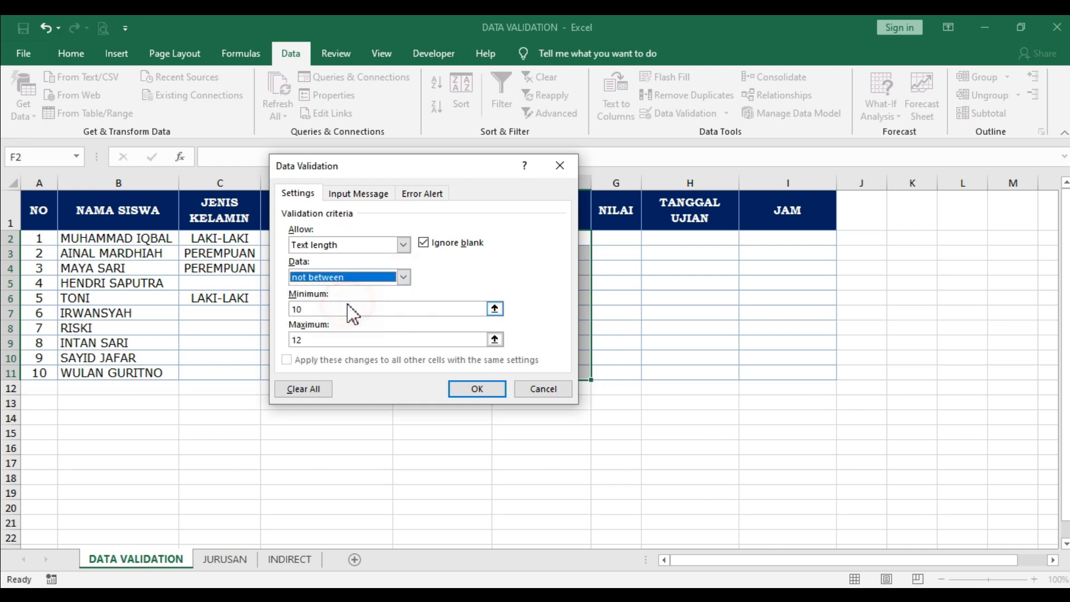
{"action": "left_click", "coordinate": [317, 310]}
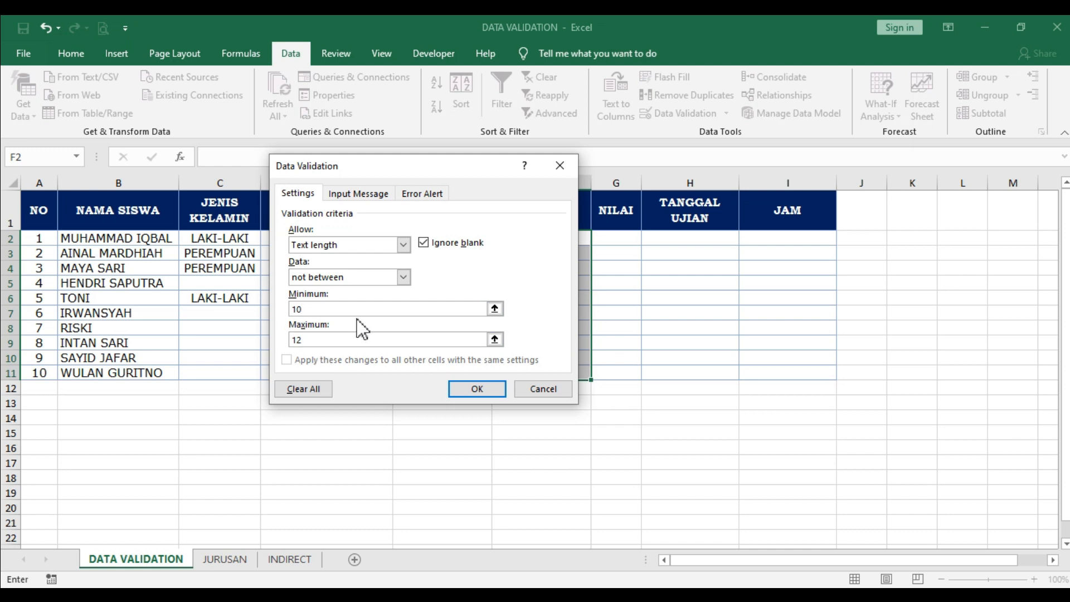
{"action": "left_click", "coordinate": [404, 277]}
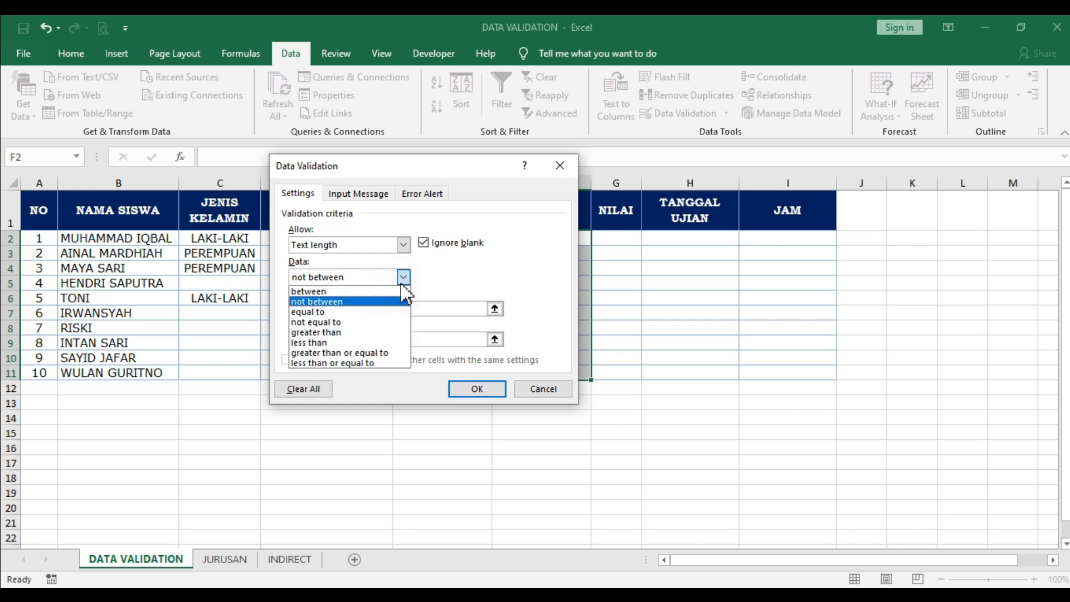
{"action": "left_click", "coordinate": [332, 312]}
{"action": "left_click", "coordinate": [333, 309]}
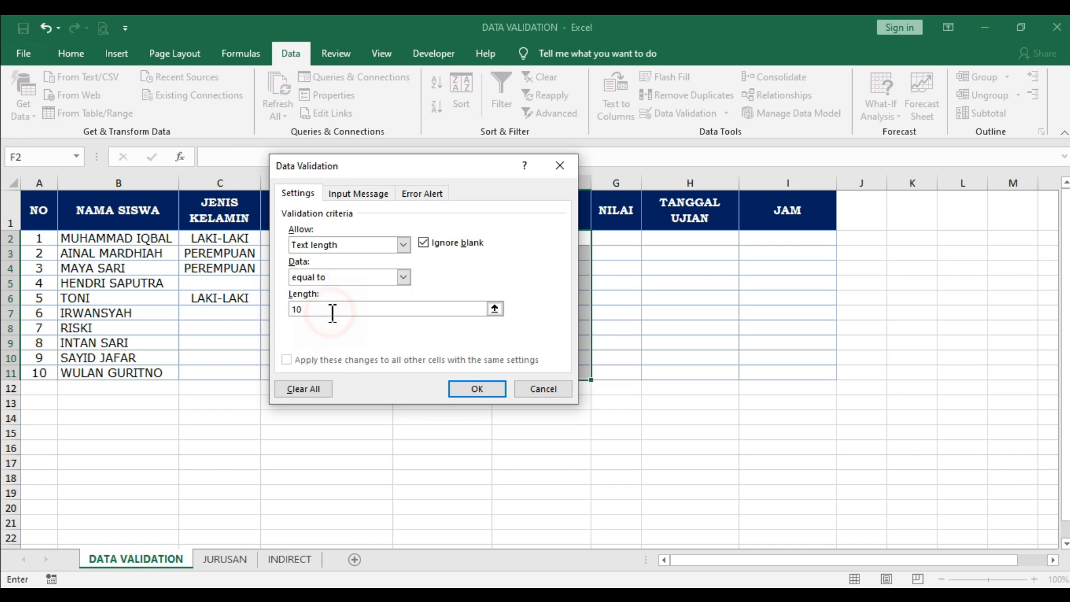
{"action": "left_click", "coordinate": [301, 311]}
{"action": "left_click", "coordinate": [403, 277]}
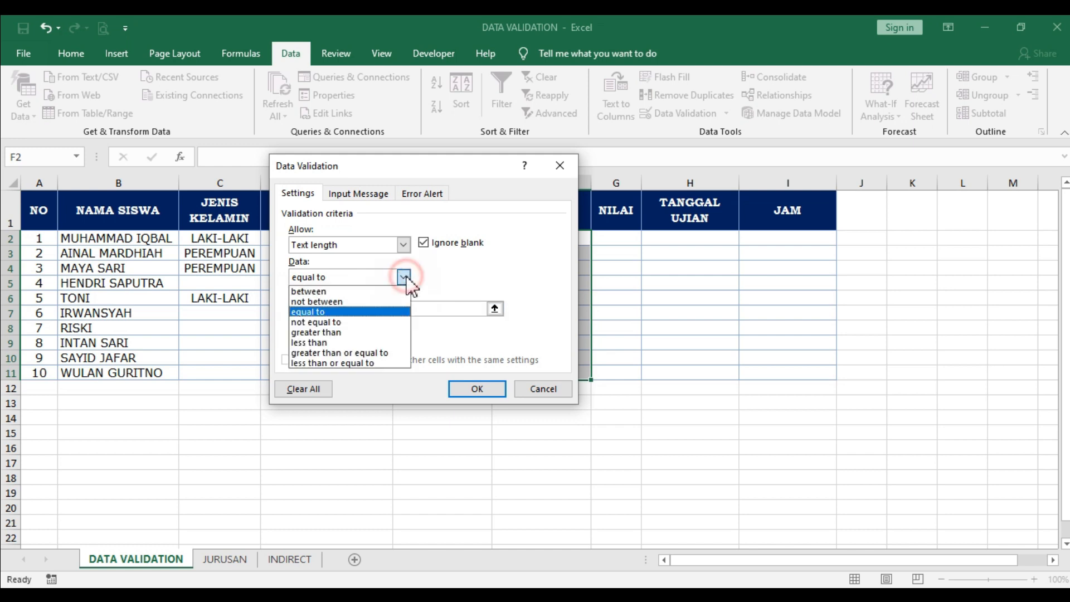
{"action": "left_click", "coordinate": [349, 322]}
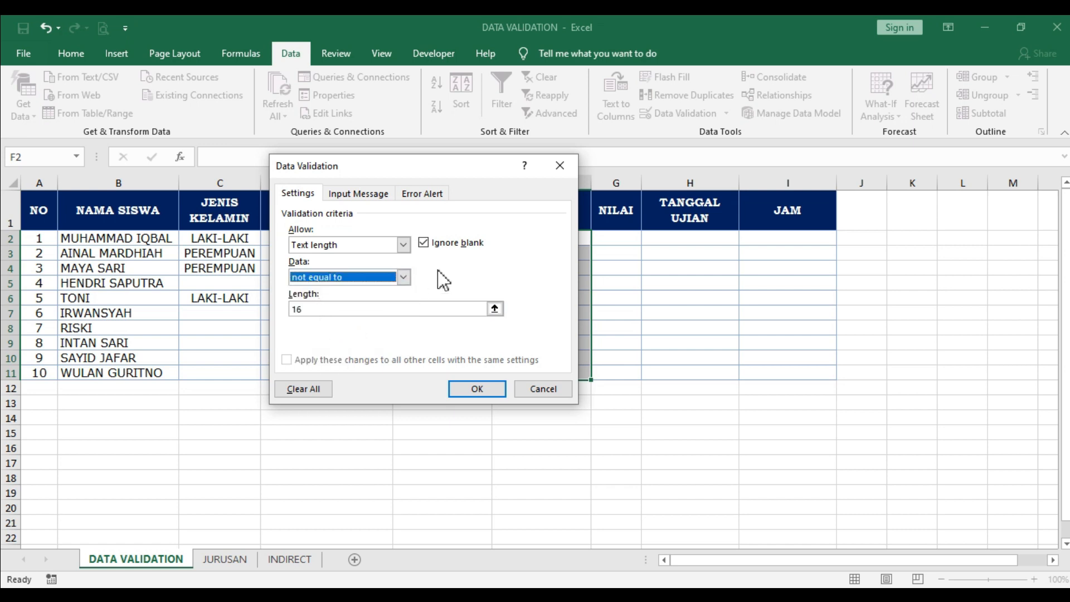
{"action": "left_click", "coordinate": [404, 277]}
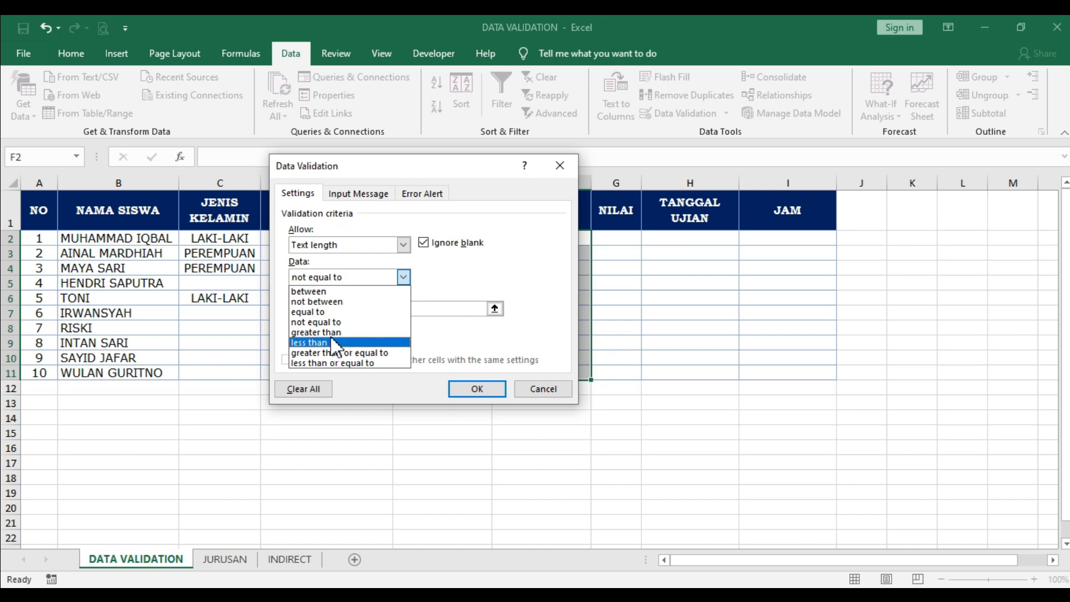
{"action": "left_click", "coordinate": [403, 279]}
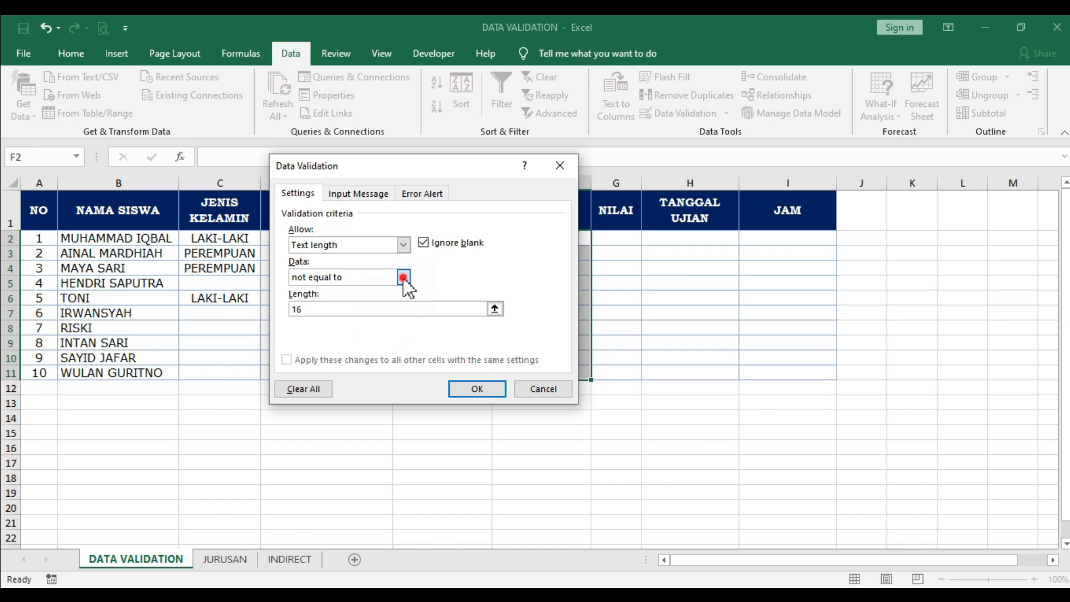
{"action": "left_click", "coordinate": [402, 277]}
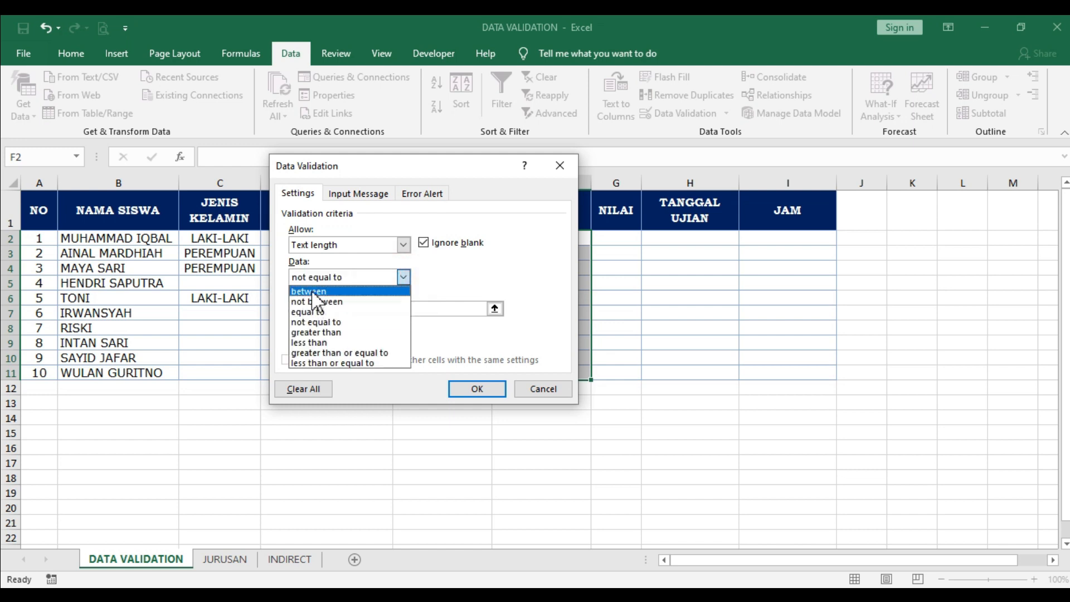
- Set the text length condition to between with a minimum of 11 and apply the validation
{"action": "left_click", "coordinate": [306, 291]}
{"action": "left_click", "coordinate": [303, 309]}
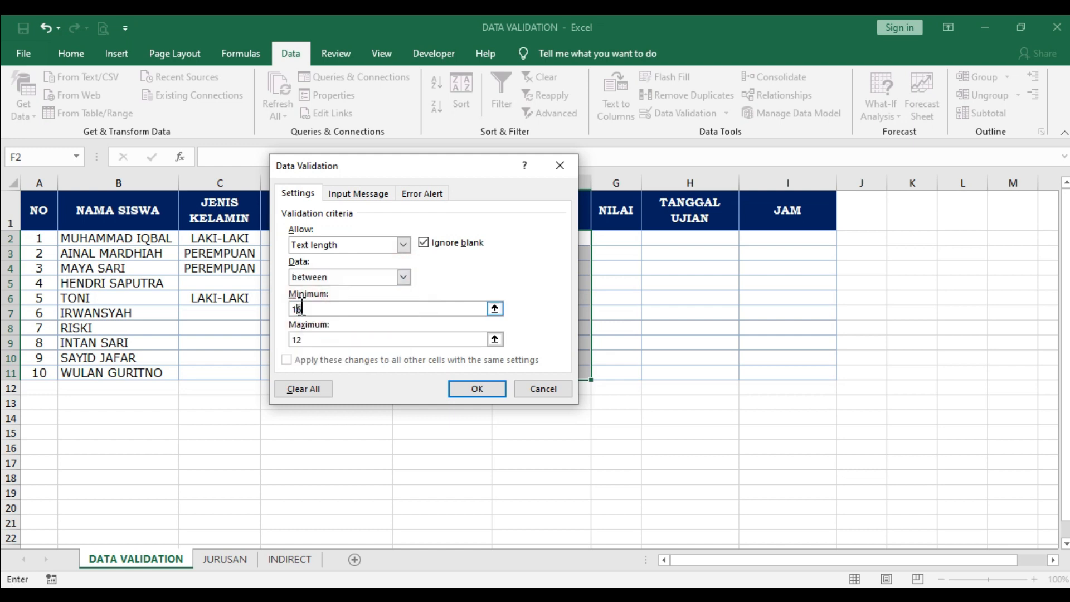
{"action": "key", "text": "BackSpace"}
{"action": "type", "text": "1"}
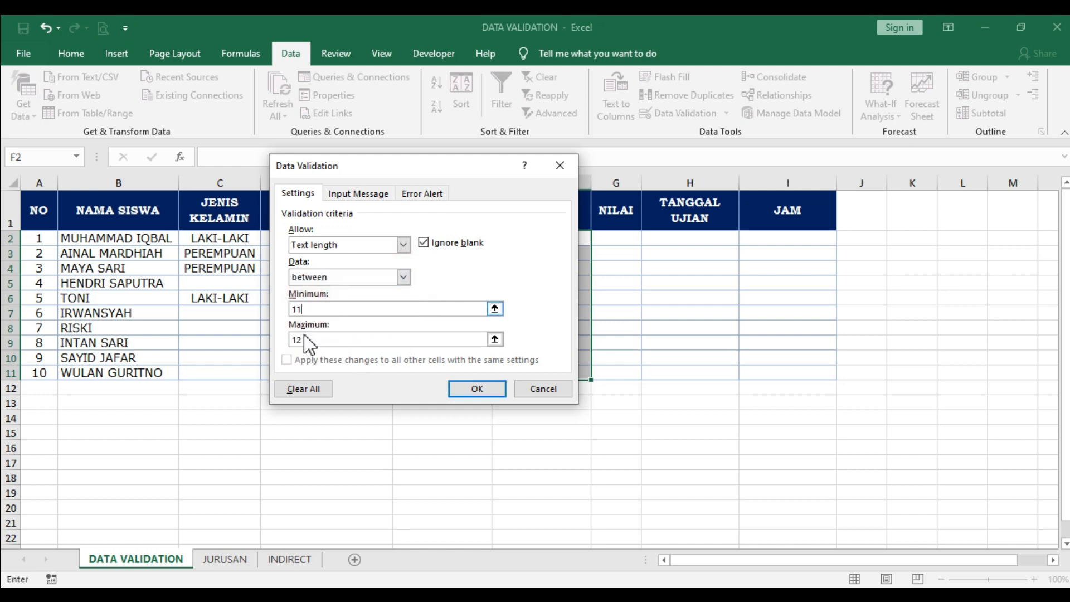
{"action": "left_click", "coordinate": [478, 390]}
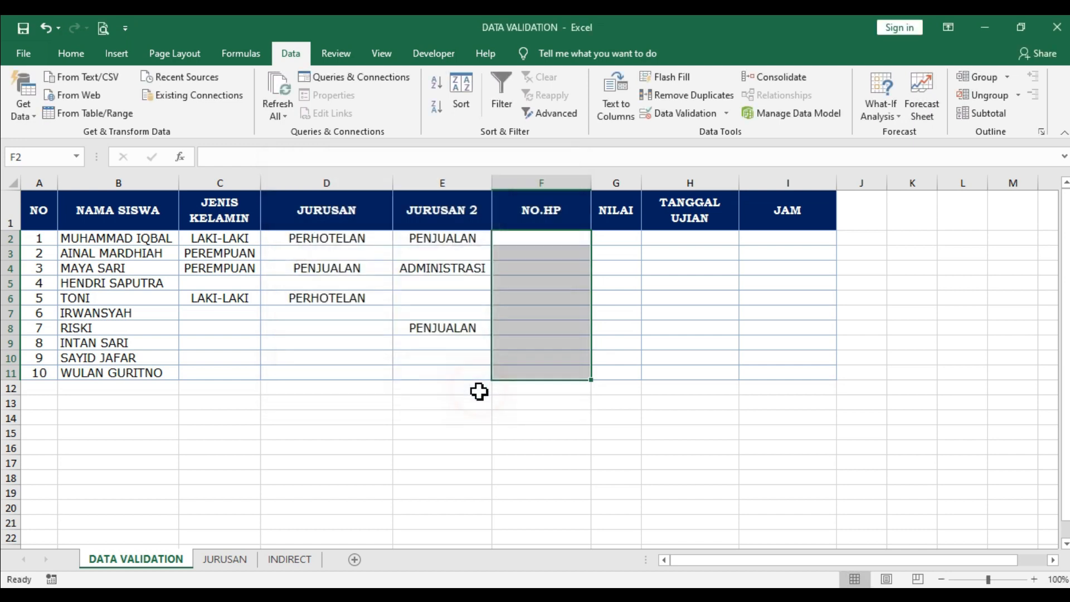
- Try to enter a nine-digit phone number in the NO.HP cell F2
{"action": "left_click", "coordinate": [544, 243]}
{"action": "type", "text": "123"}
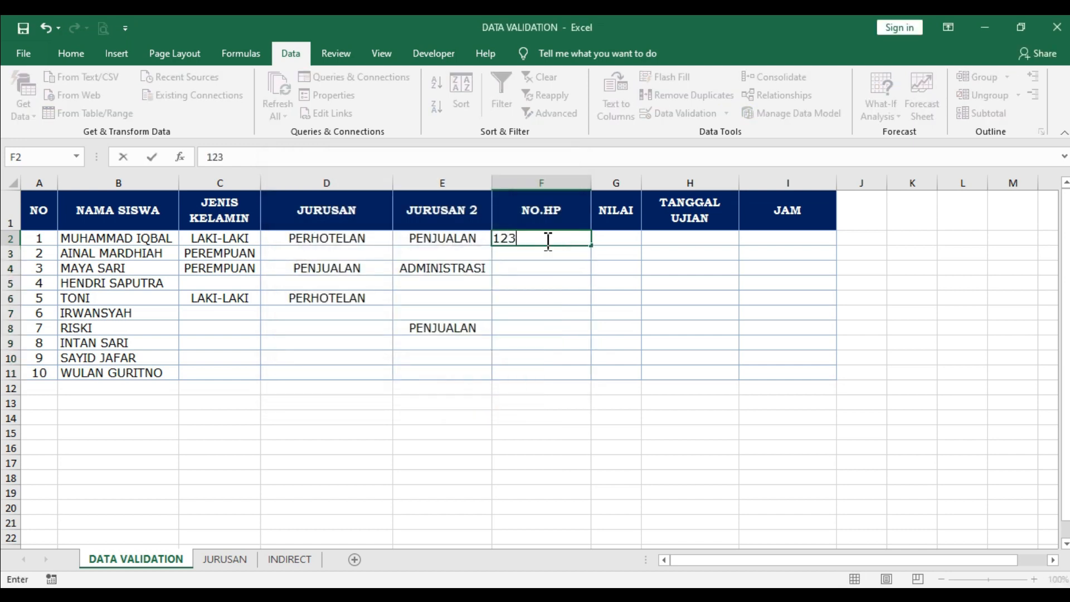
{"action": "type", "text": "456790"}
{"action": "key", "text": "Return"}
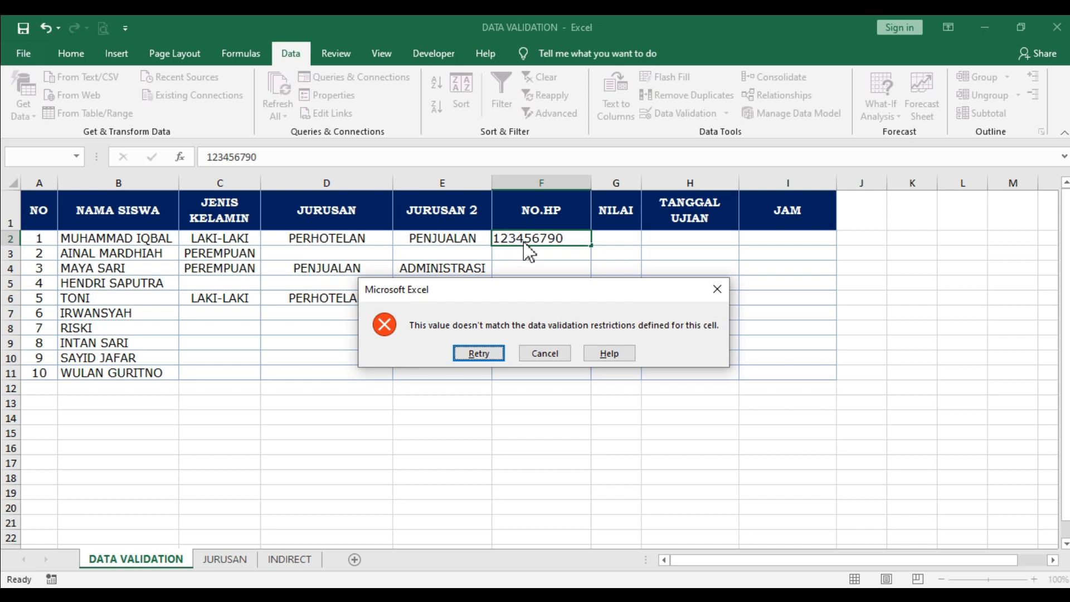
{"action": "left_click", "coordinate": [501, 355]}
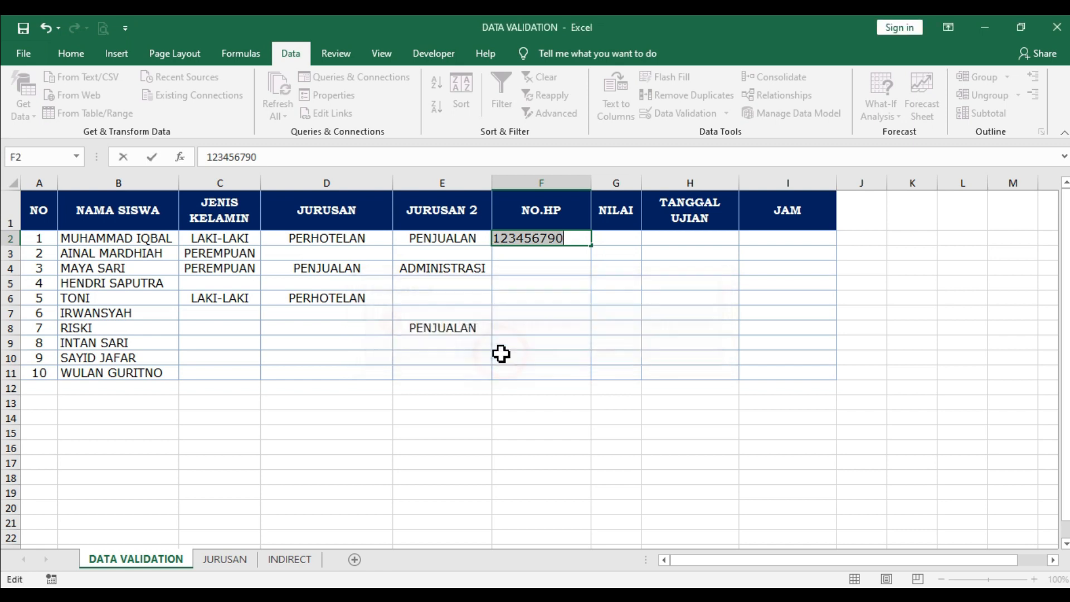
- Extend the phone number in F2 to ten and finally eleven digits, submitting it at each length
{"action": "left_click", "coordinate": [570, 240]}
{"action": "type", "text": "0"}
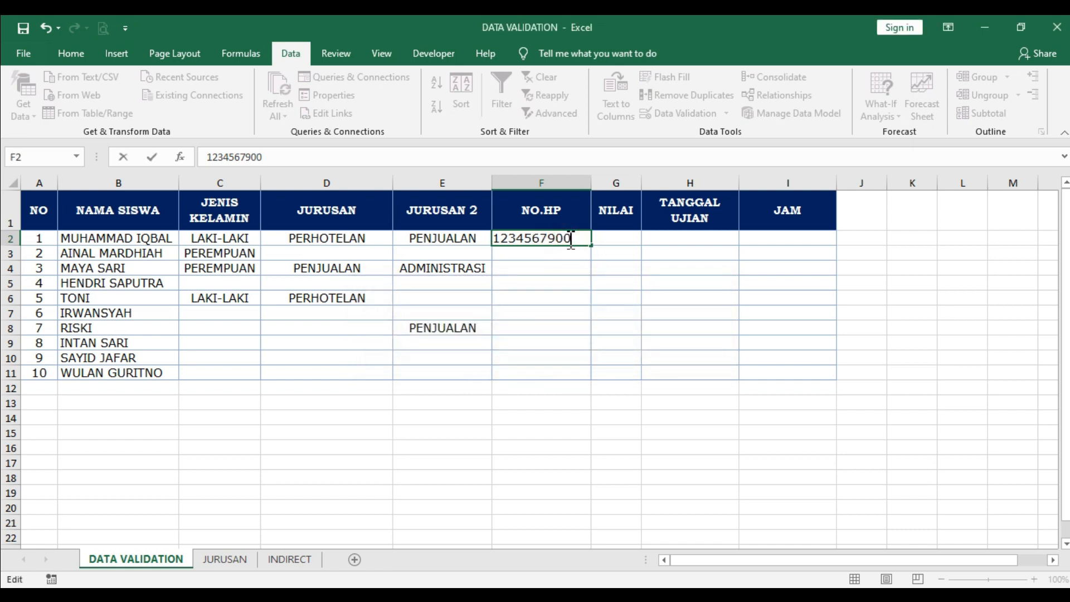
{"action": "key", "text": "Return"}
{"action": "key", "text": "Return"}
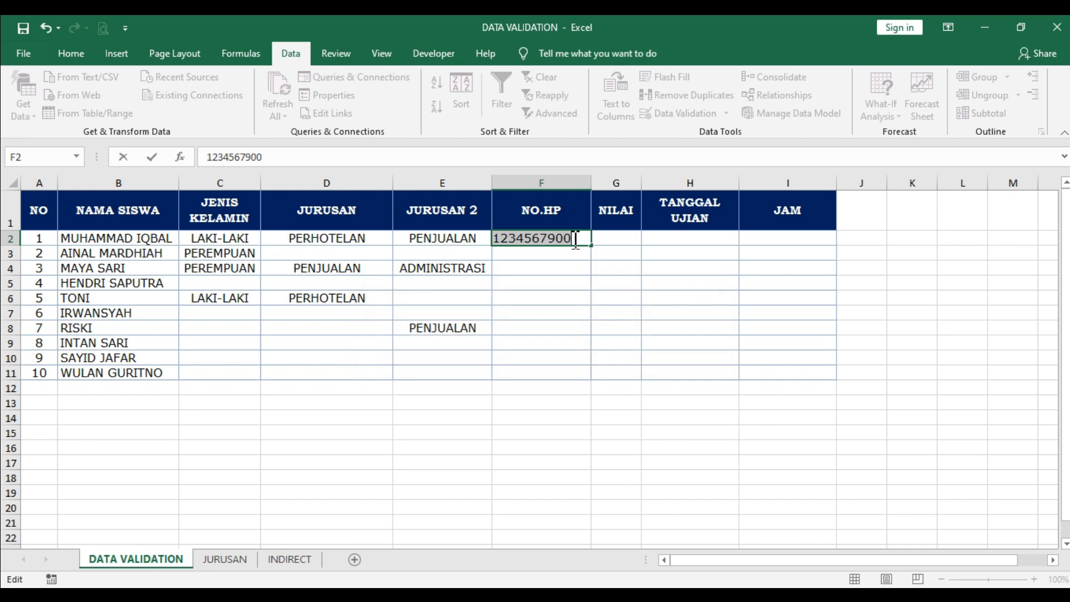
{"action": "left_click", "coordinate": [575, 239]}
{"action": "type", "text": "9"}
{"action": "key", "text": "Return"}
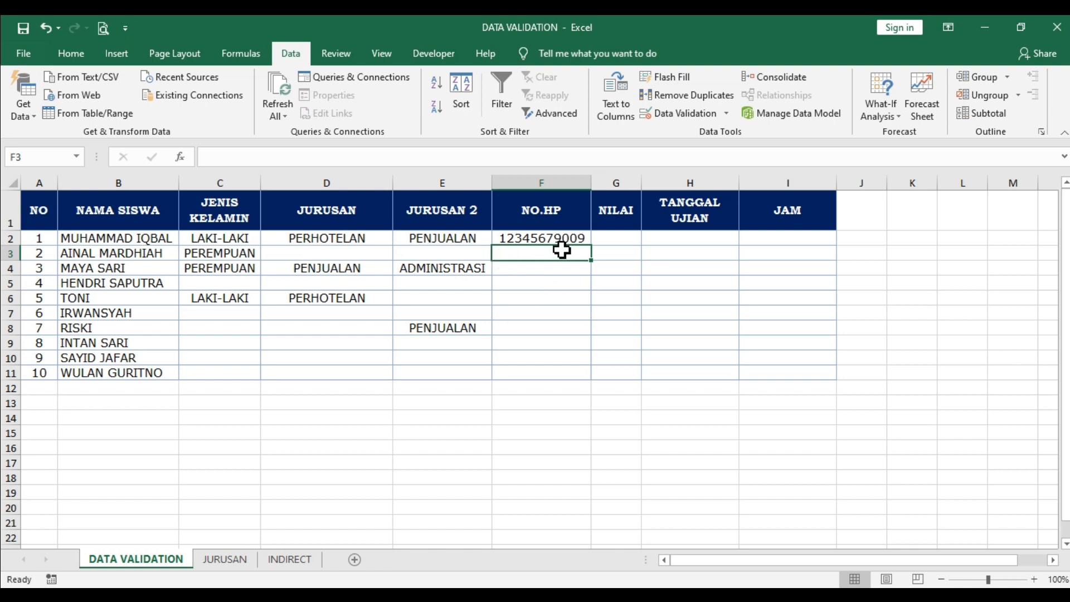
- Try to enter a four-digit phone number in the NO.HP cell F3 and cancel the entry
{"action": "type", "text": "1213"}
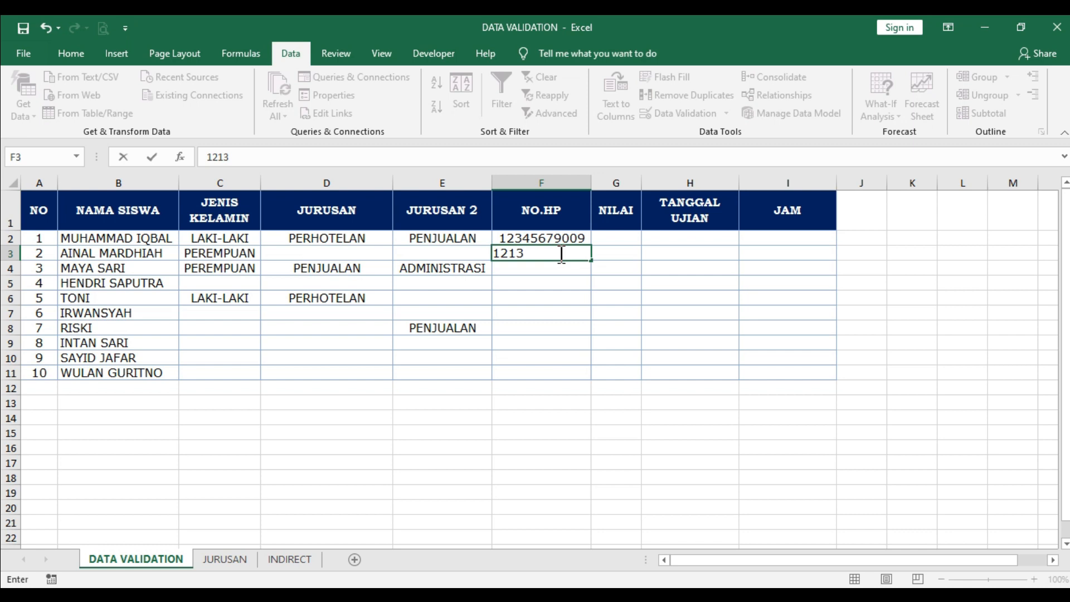
{"action": "key", "text": "Return"}
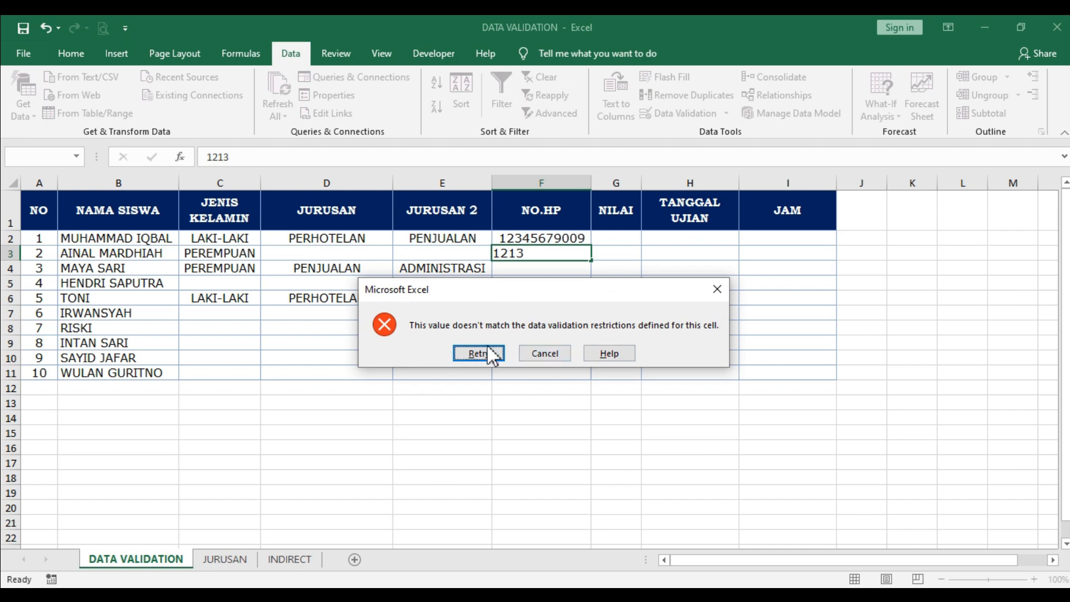
{"action": "left_click", "coordinate": [544, 354]}
- Try the Warning and Information error alert styles for the NO.HP cells F2:F11 and set the style back to Stop
{"action": "left_click_drag", "start_coordinate": [559, 244], "coordinate": [530, 368]}
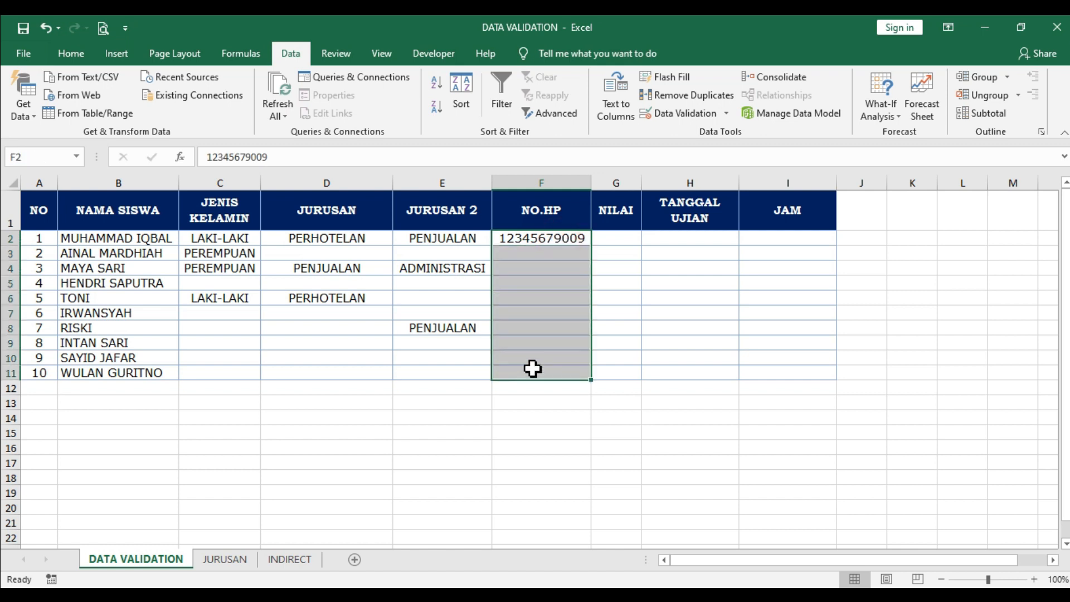
{"action": "left_click", "coordinate": [689, 114]}
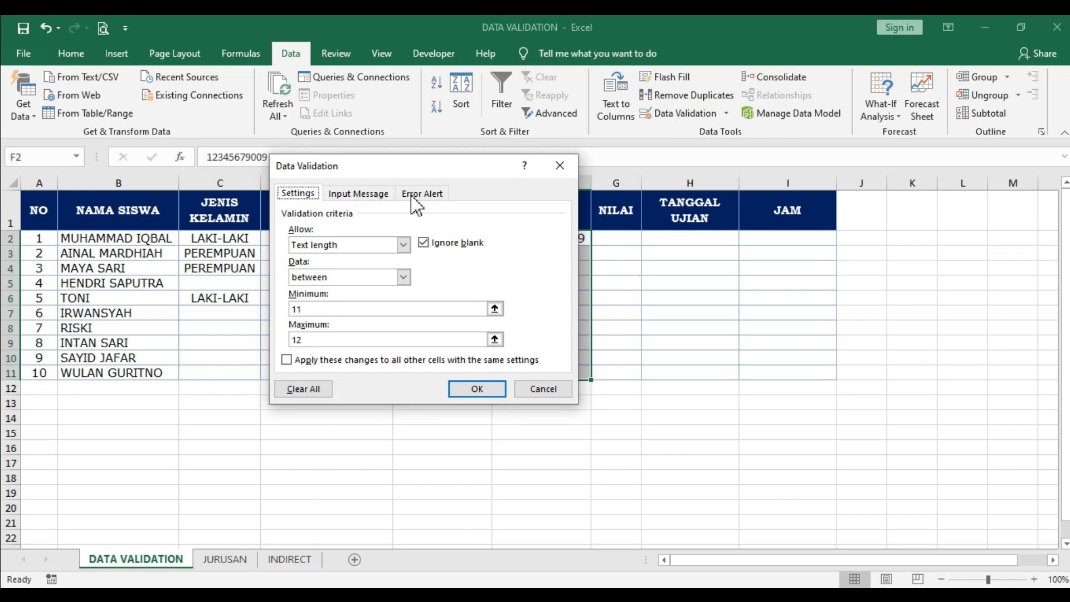
{"action": "left_click", "coordinate": [413, 195]}
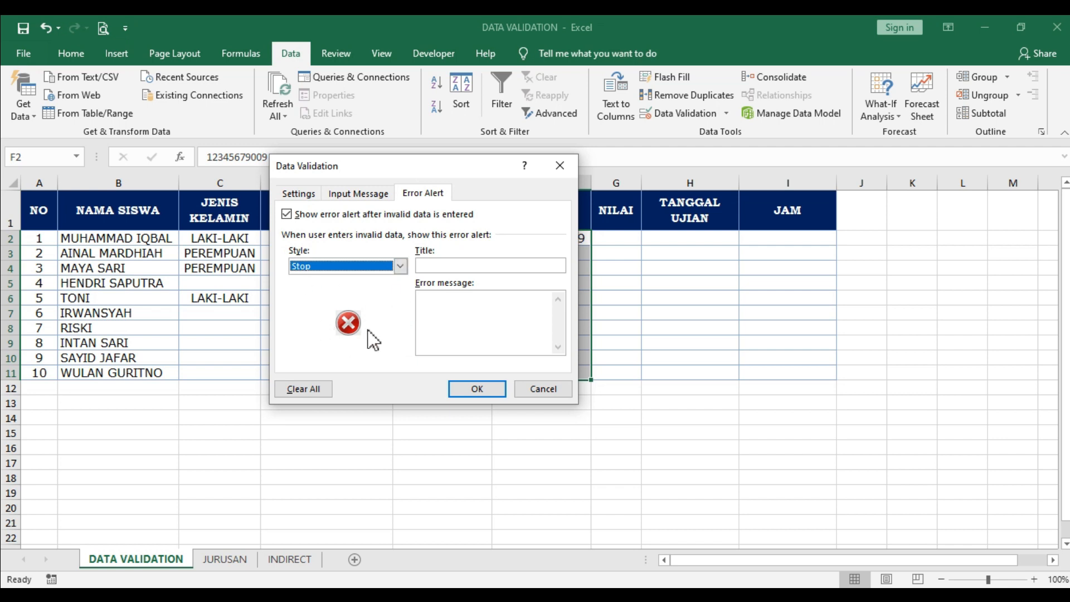
{"action": "left_click", "coordinate": [400, 267]}
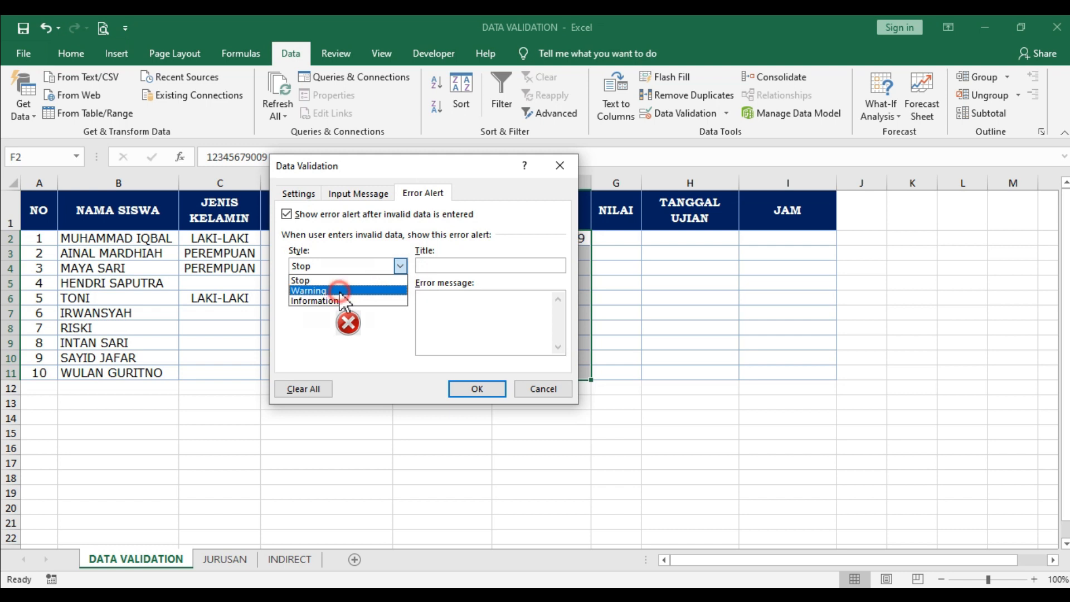
{"action": "left_click", "coordinate": [339, 292]}
{"action": "left_click", "coordinate": [400, 266]}
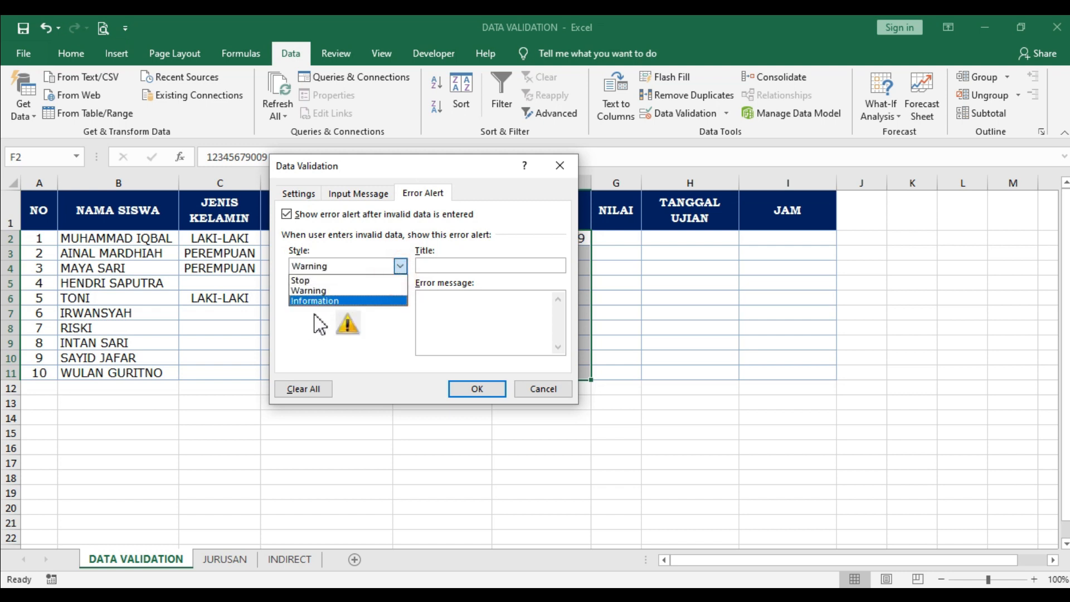
{"action": "left_click", "coordinate": [319, 302]}
{"action": "left_click", "coordinate": [401, 266]}
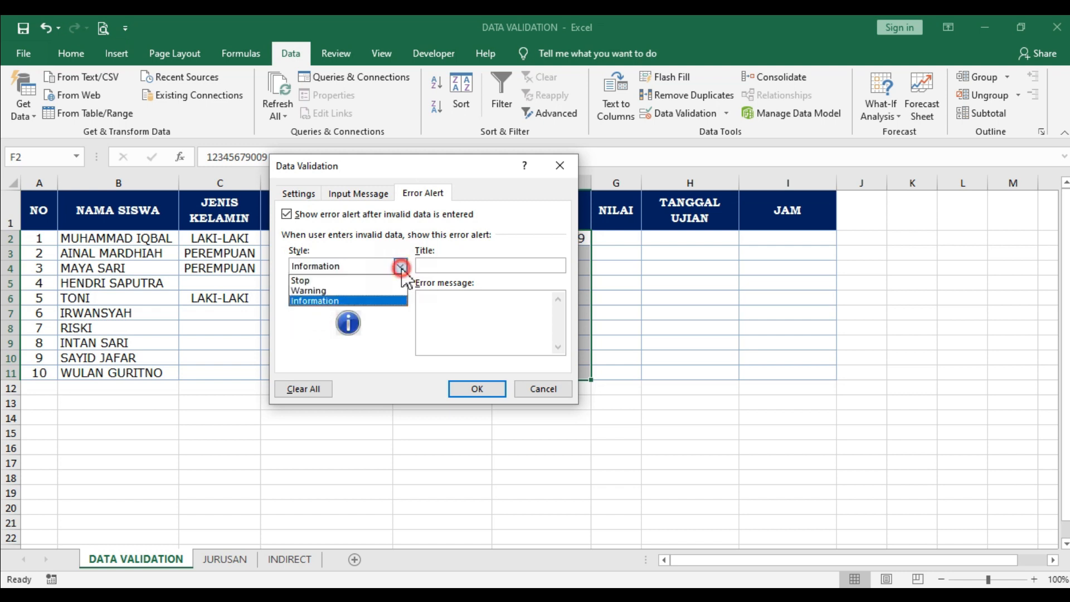
{"action": "left_click", "coordinate": [316, 282]}
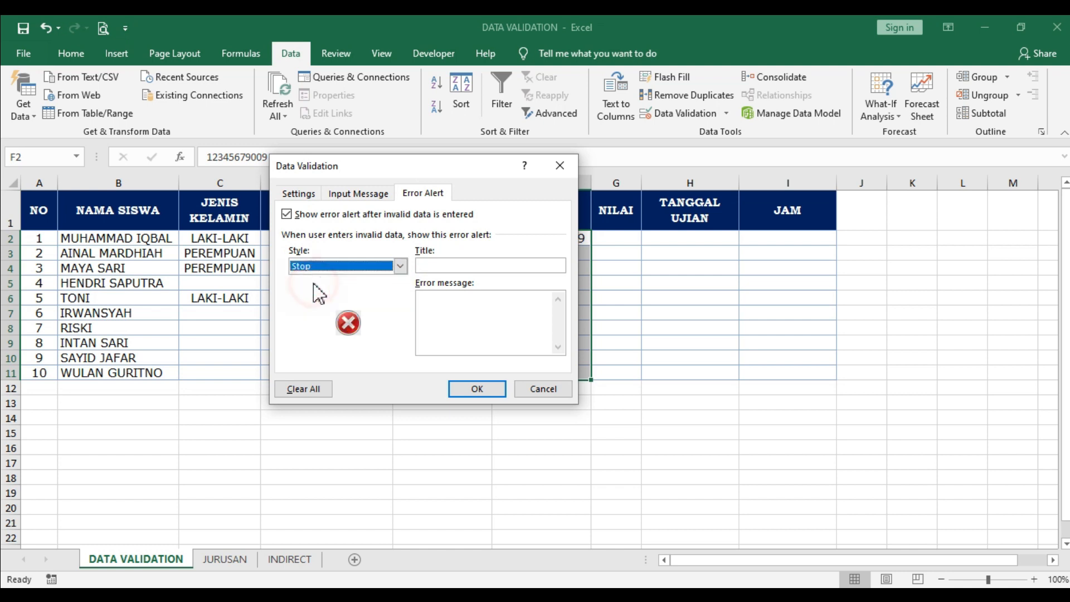
- Give the Stop error alert for the NO.HP cells the title NO.HP and the message DATA NO HP TIDAK SESUAI
{"action": "left_click", "coordinate": [429, 266]}
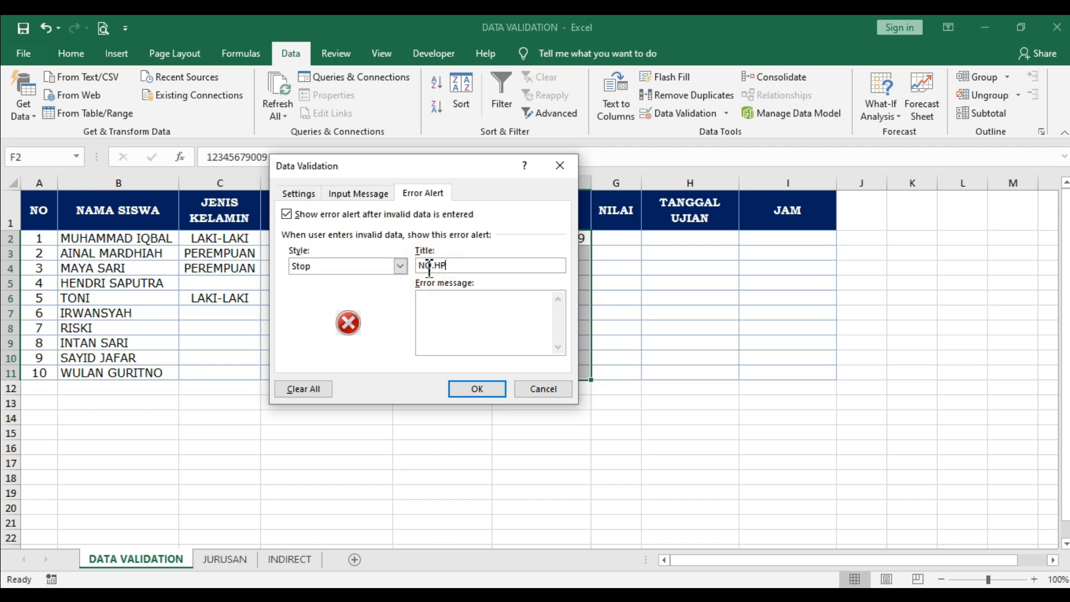
{"action": "left_click", "coordinate": [442, 304]}
{"action": "left_click", "coordinate": [443, 301]}
{"action": "type", "text": "NO HP TIDAK SESUAI"}
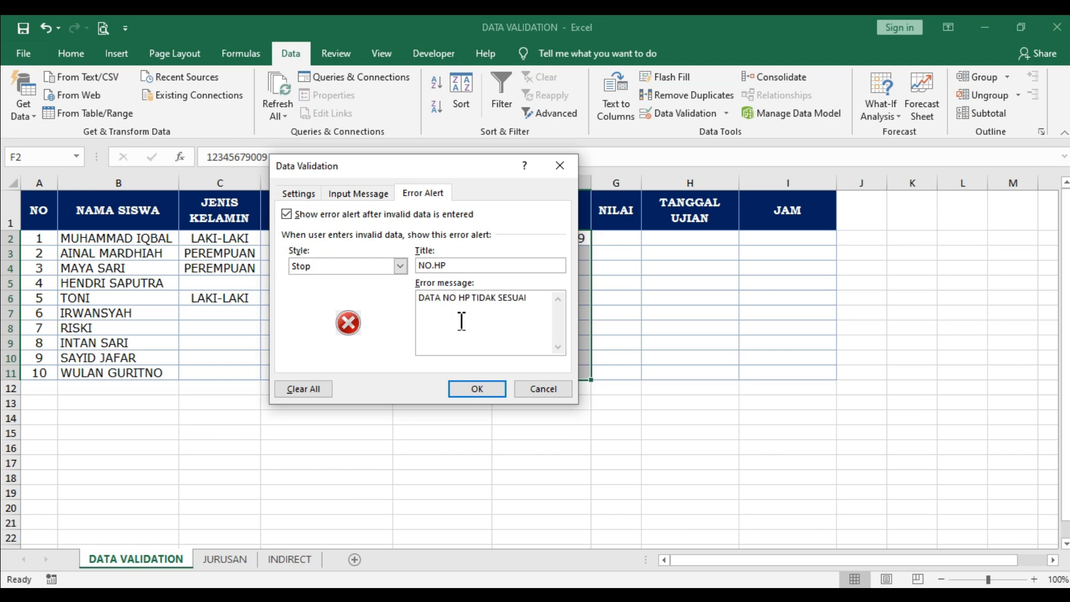
{"action": "left_click", "coordinate": [480, 388]}
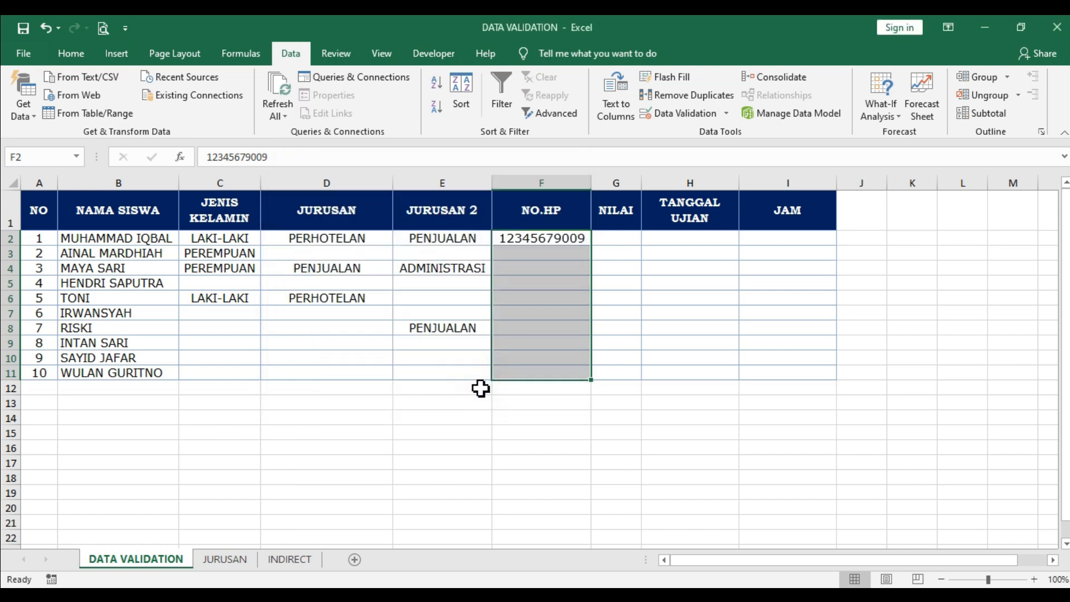
- Try to enter a five-digit phone number in the NO.HP cell F3, retry it once and cancel the entry
{"action": "left_click", "coordinate": [542, 254]}
{"action": "type", "text": "12"}
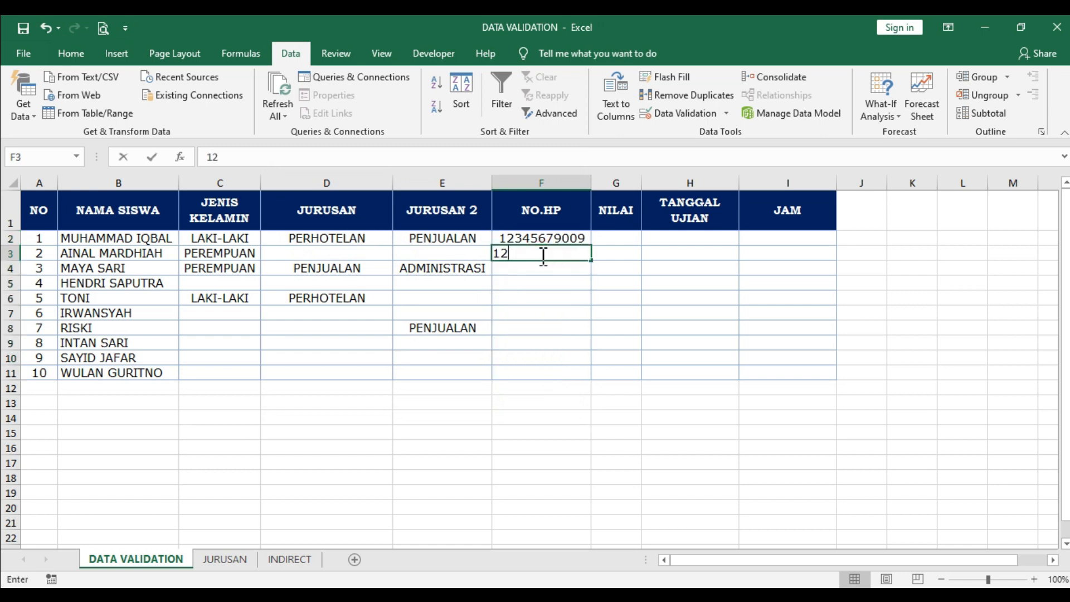
{"action": "type", "text": "323"}
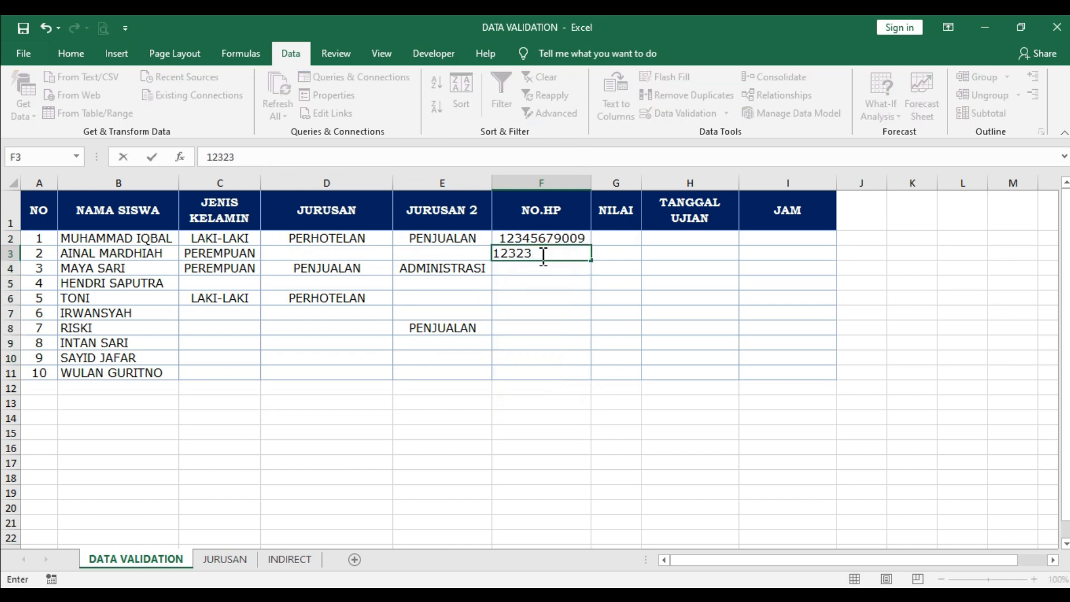
{"action": "left_click", "coordinate": [542, 257]}
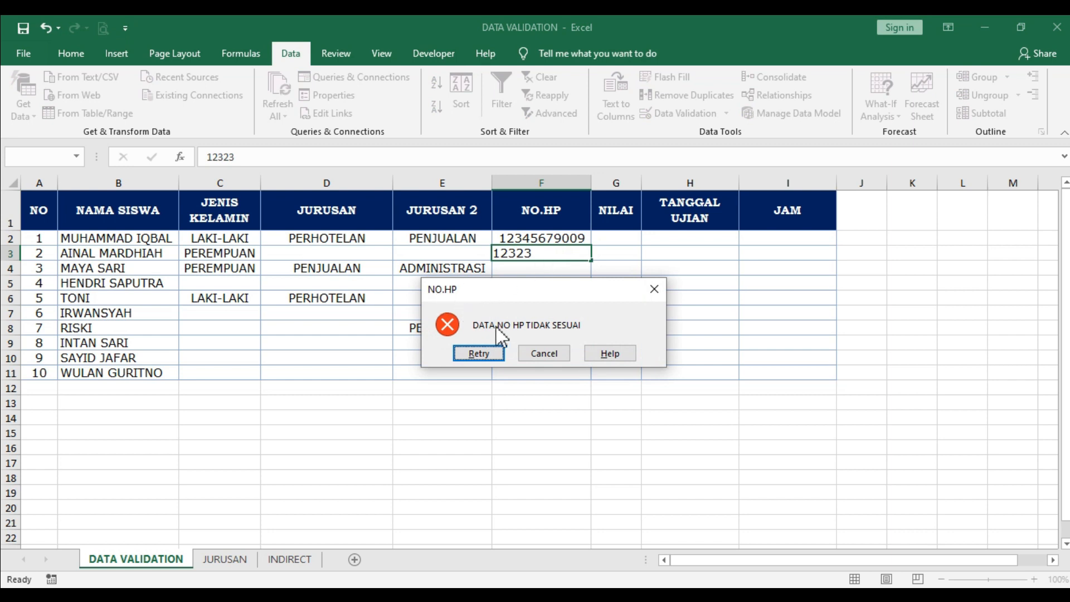
{"action": "left_click", "coordinate": [479, 354]}
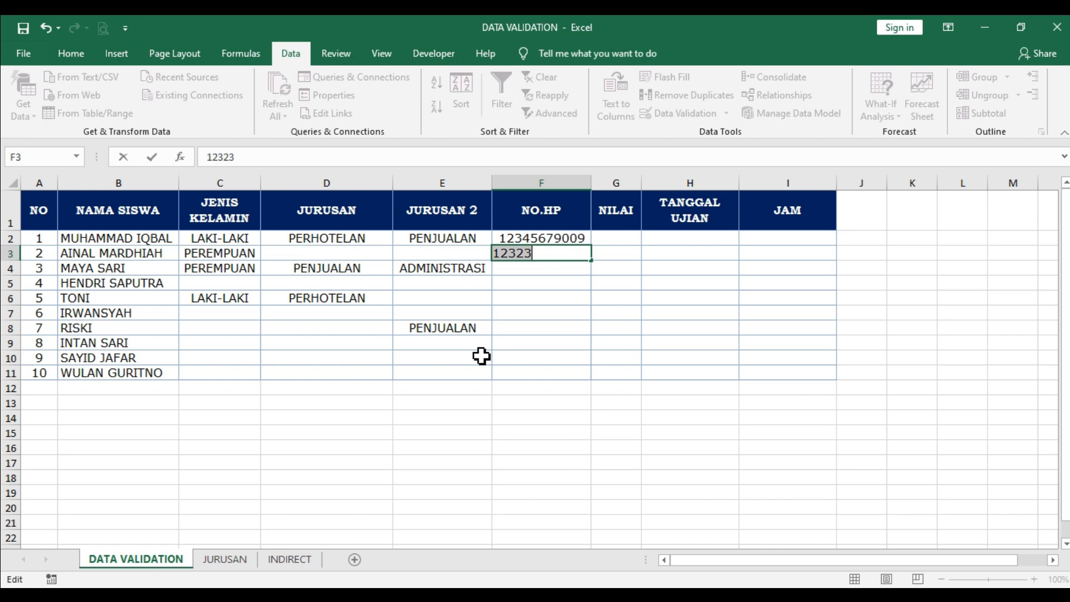
{"action": "left_click", "coordinate": [481, 355]}
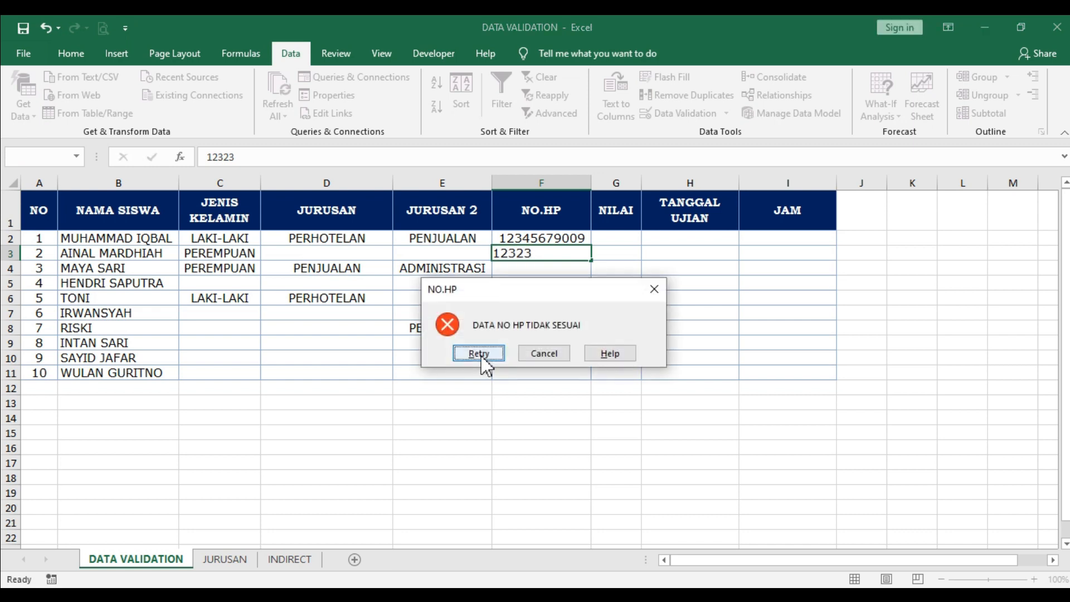
{"action": "left_click", "coordinate": [538, 352]}
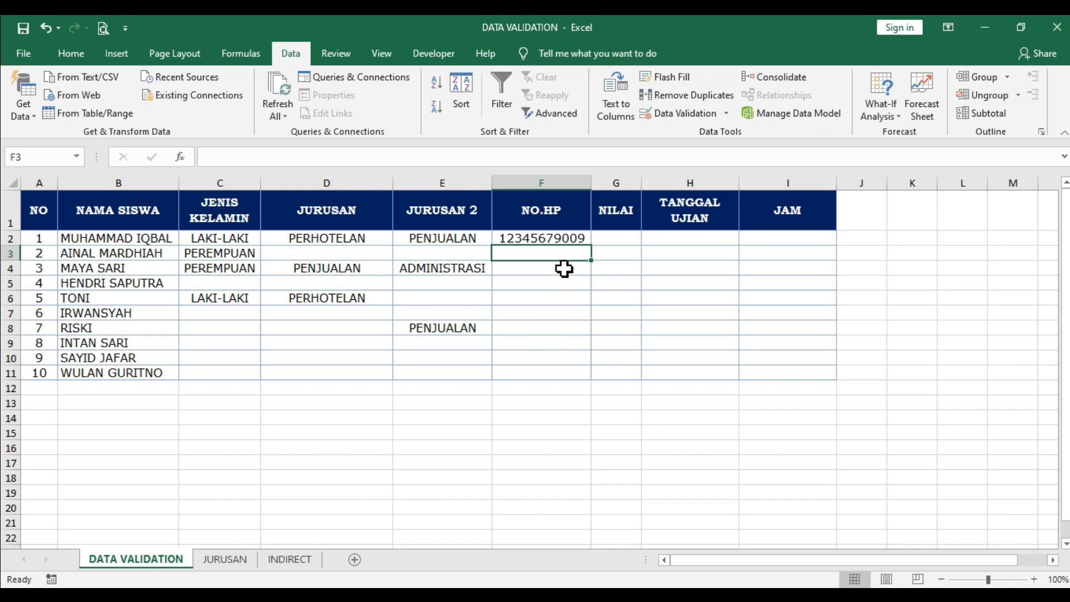
- Change the error alert style for the NO.HP cells F2:F11 to Warning
{"action": "left_click_drag", "start_coordinate": [561, 240], "coordinate": [561, 370]}
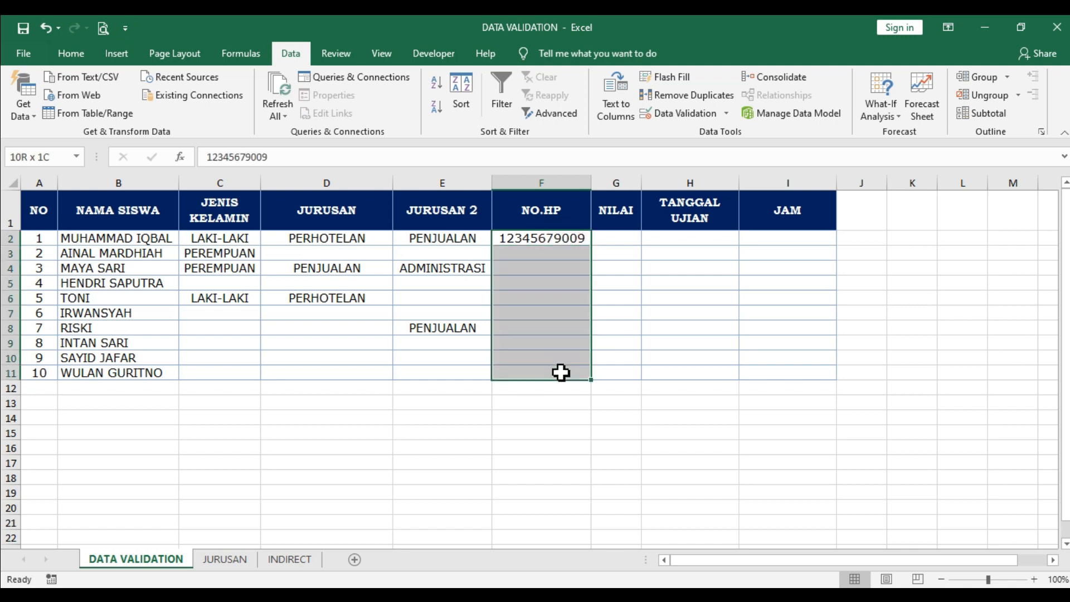
{"action": "left_click", "coordinate": [682, 113]}
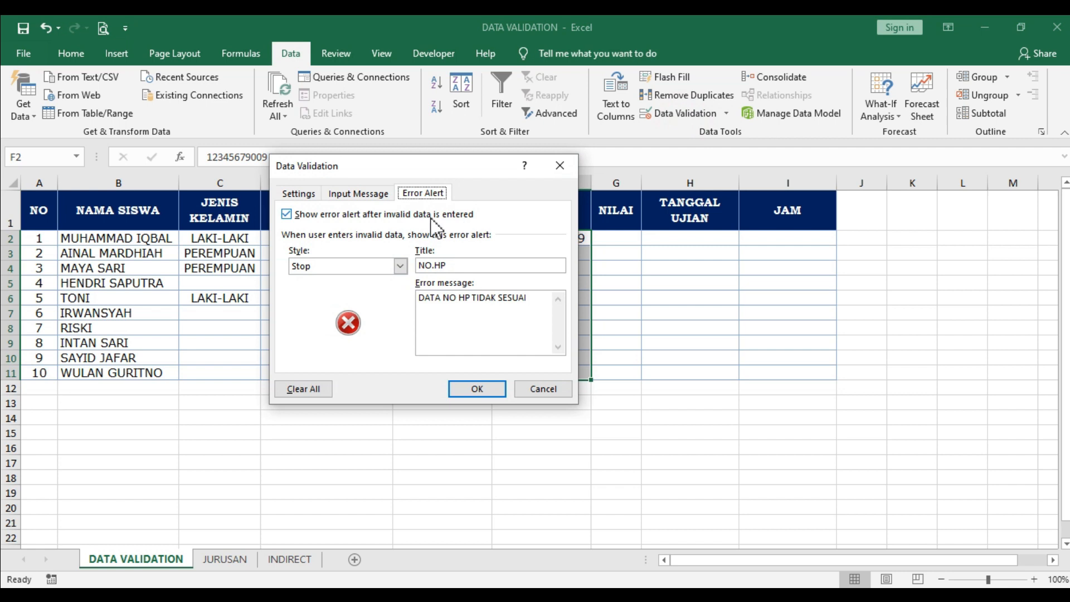
{"action": "left_click", "coordinate": [362, 267]}
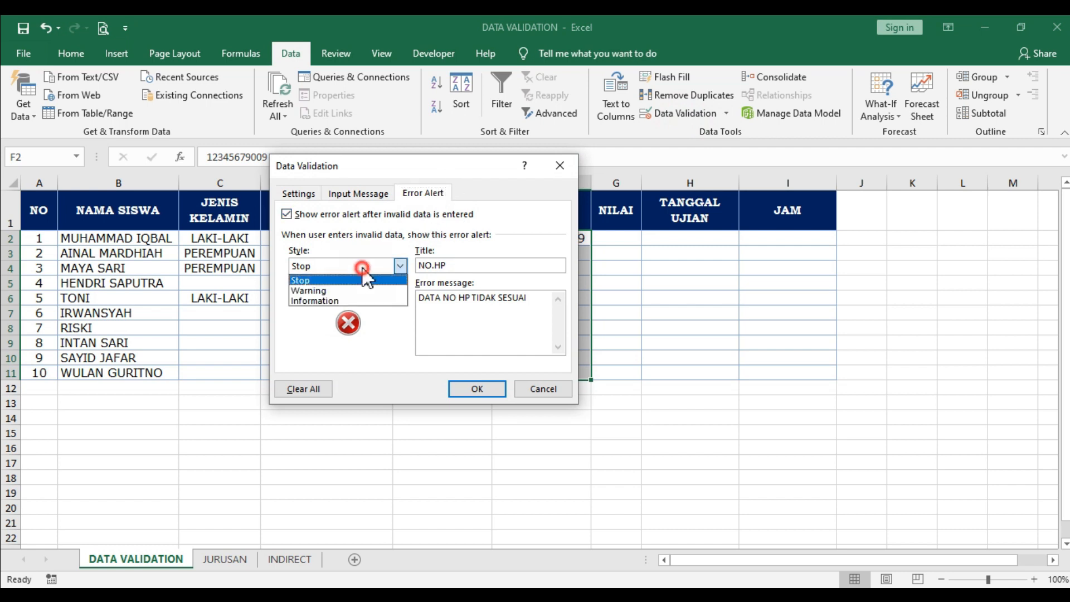
{"action": "left_click", "coordinate": [331, 291]}
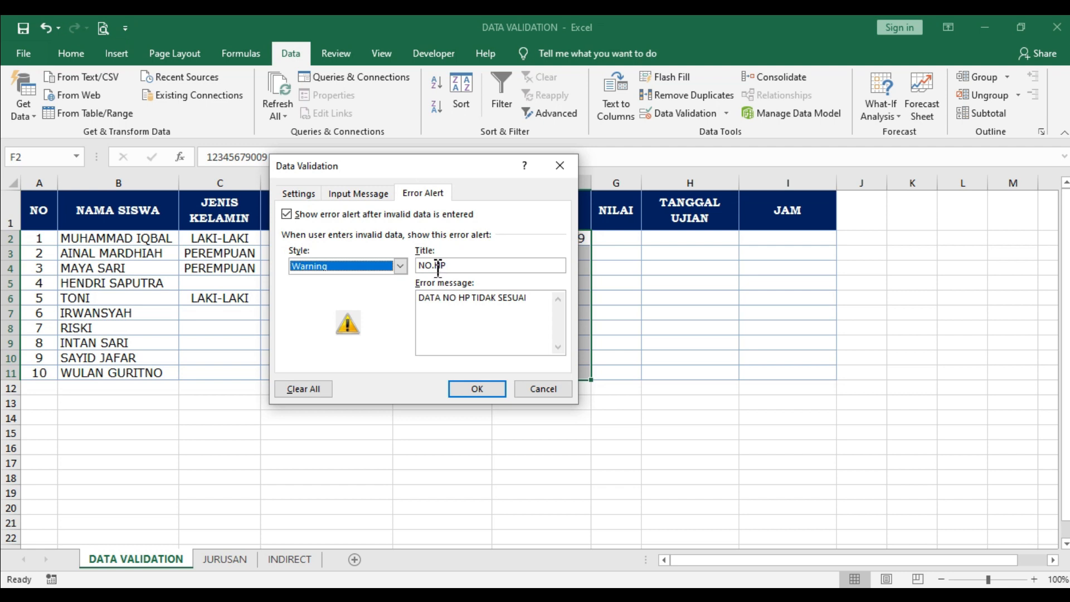
{"action": "left_click", "coordinate": [480, 393]}
- Enter a four-digit phone number in the NO.HP cell F3 and accept it despite the validation alert
{"action": "left_click", "coordinate": [544, 256]}
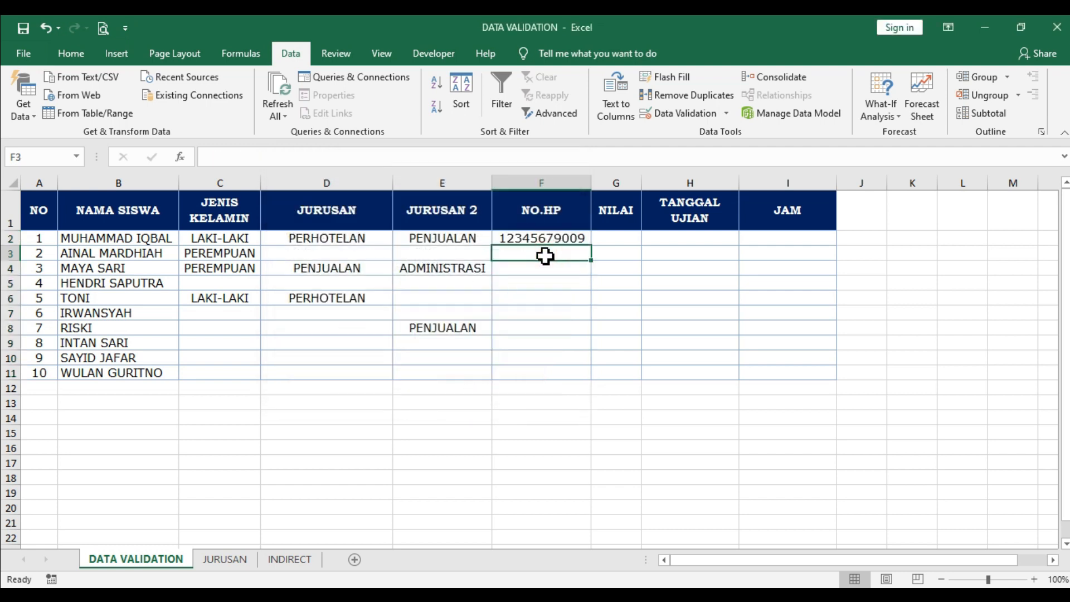
{"action": "type", "text": "2132"}
{"action": "key", "text": "Return"}
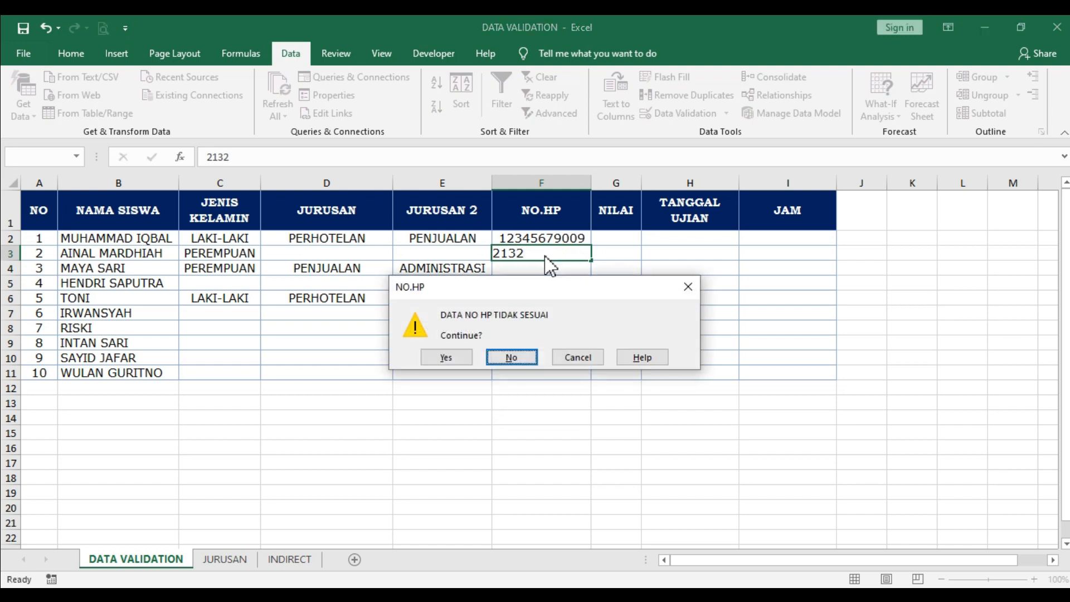
{"action": "left_click", "coordinate": [465, 357]}
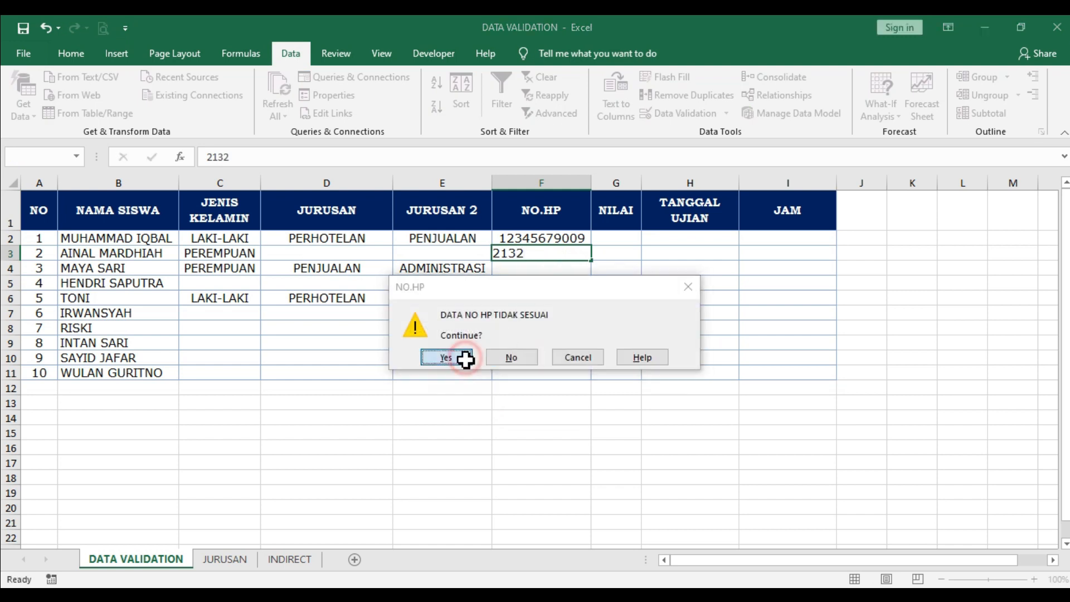
{"action": "left_click", "coordinate": [541, 255]}
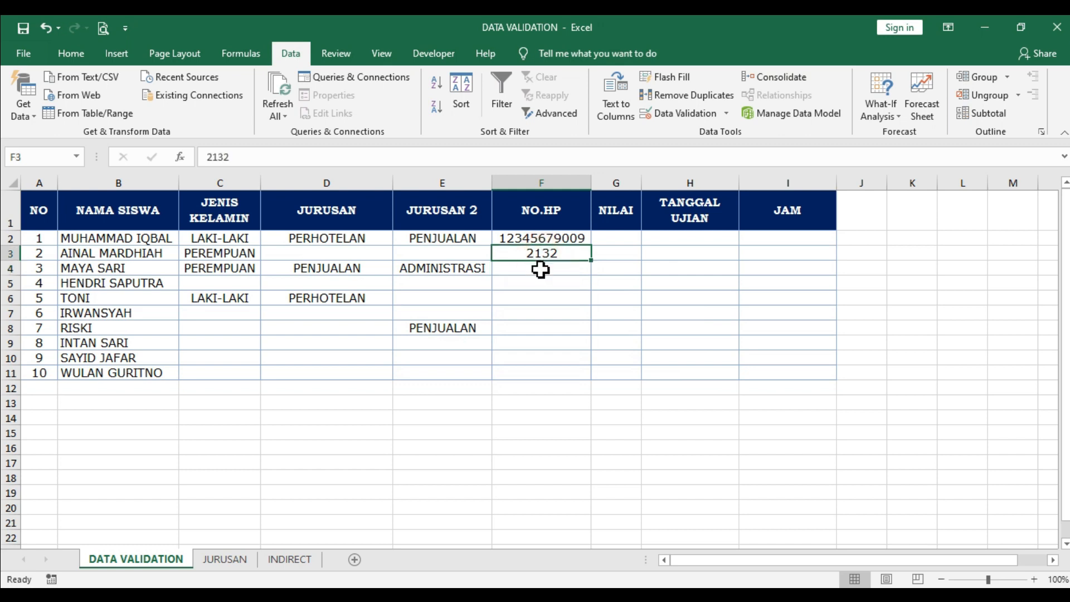
- Try to enter a five-digit phone number in F4, decline to continue, resubmit it and cancel the entry
{"action": "left_click", "coordinate": [541, 270]}
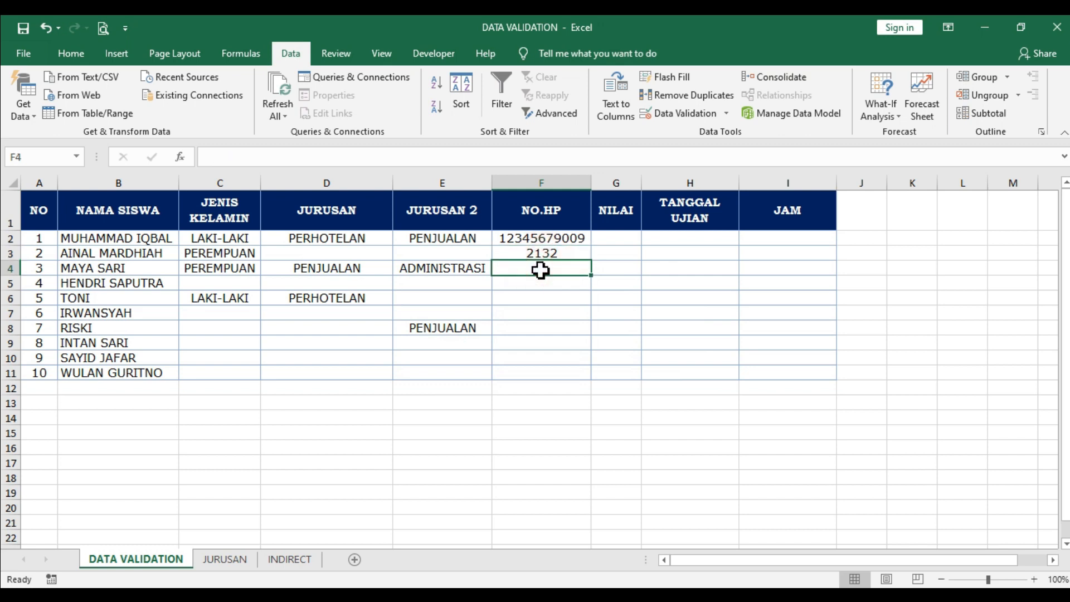
{"action": "type", "text": "21323"}
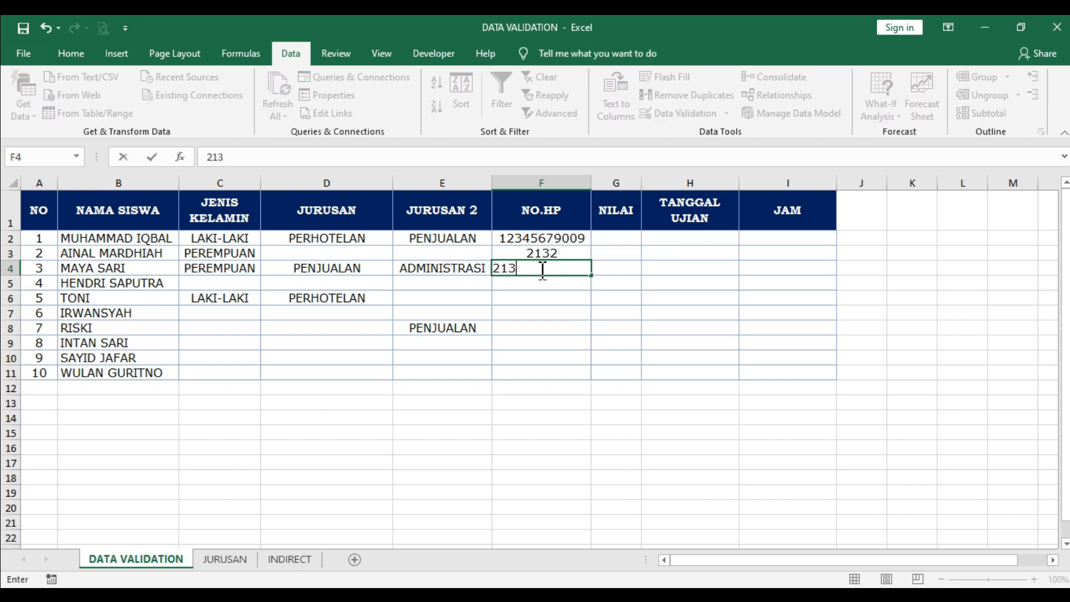
{"action": "key", "text": "Return"}
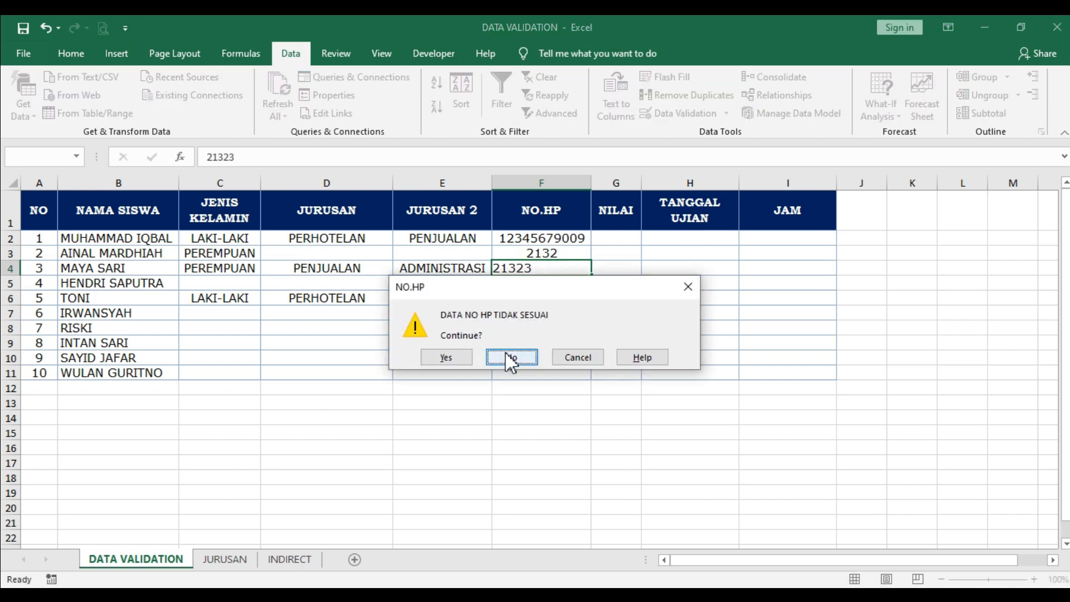
{"action": "left_click", "coordinate": [511, 357]}
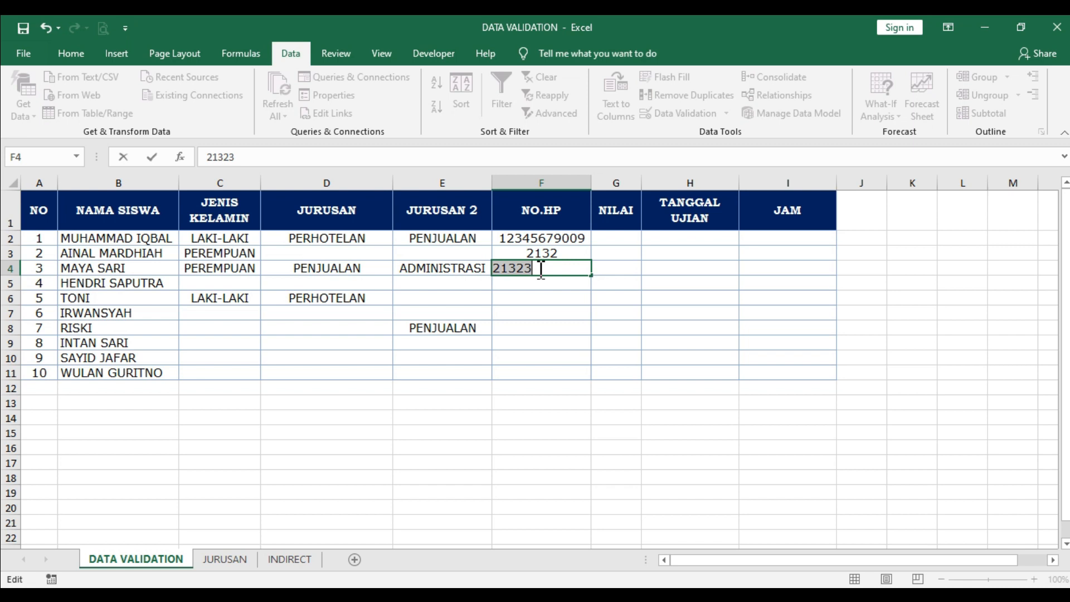
{"action": "key", "text": "Return"}
{"action": "left_click", "coordinate": [564, 360]}
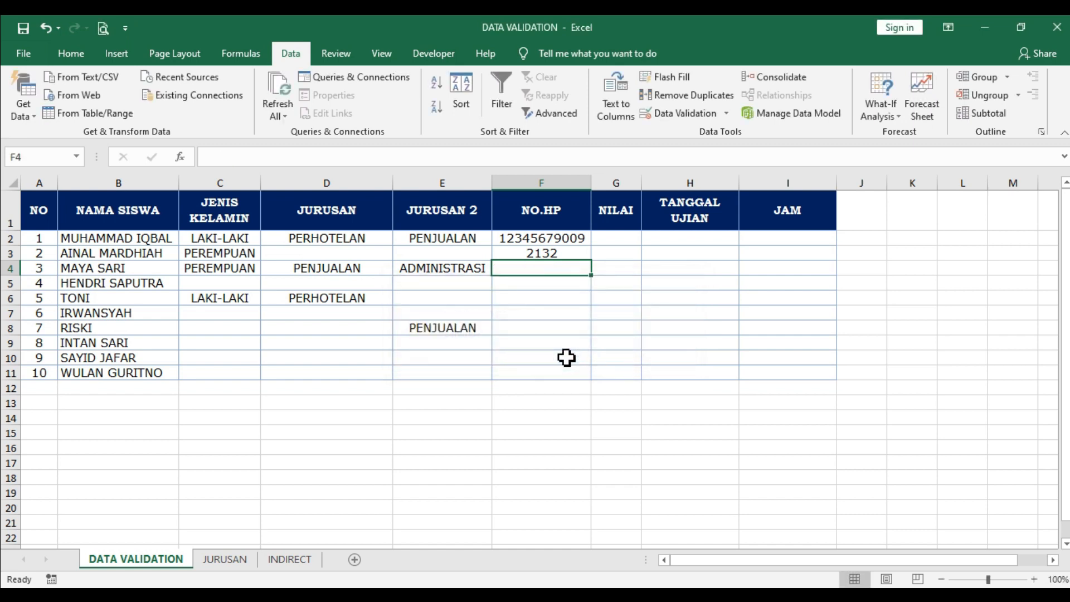
- Change the error alert style for the NO.HP cell F4 to Information
{"action": "left_click", "coordinate": [695, 114]}
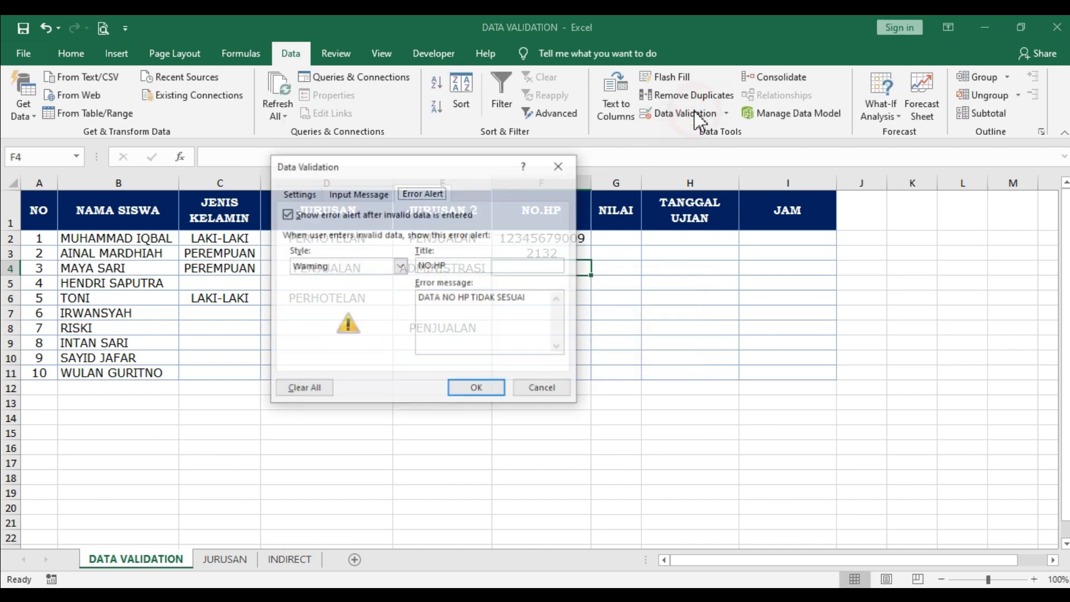
{"action": "left_click", "coordinate": [400, 266]}
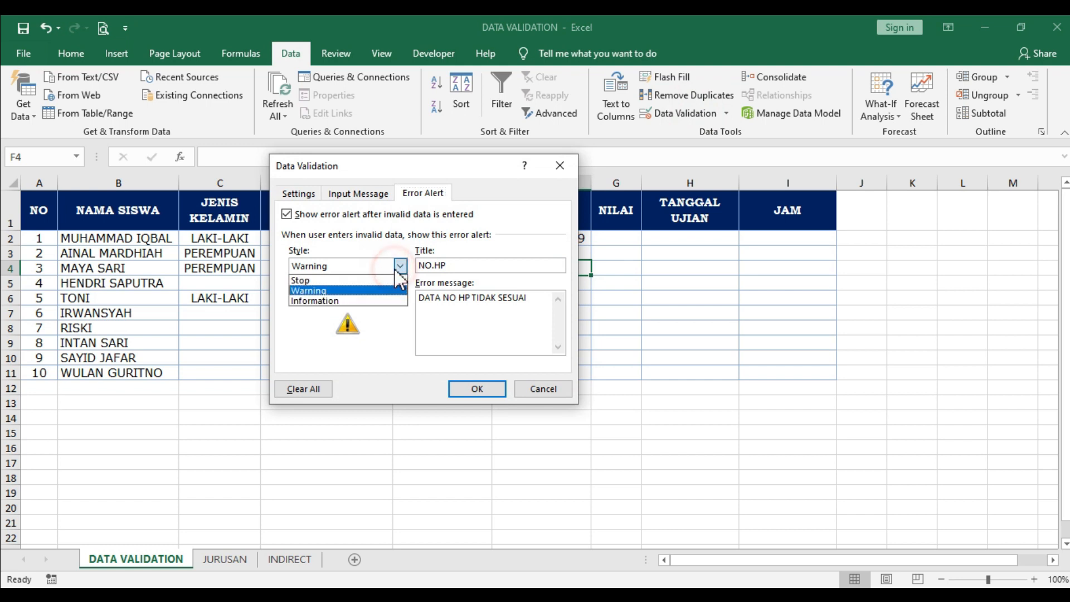
{"action": "left_click", "coordinate": [328, 302]}
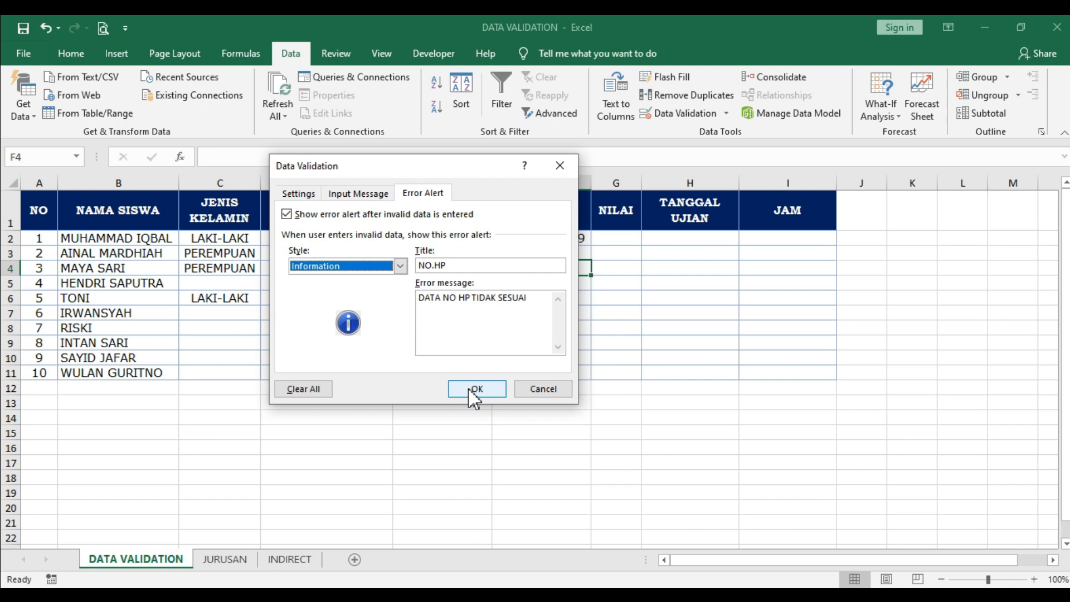
{"action": "left_click", "coordinate": [474, 396]}
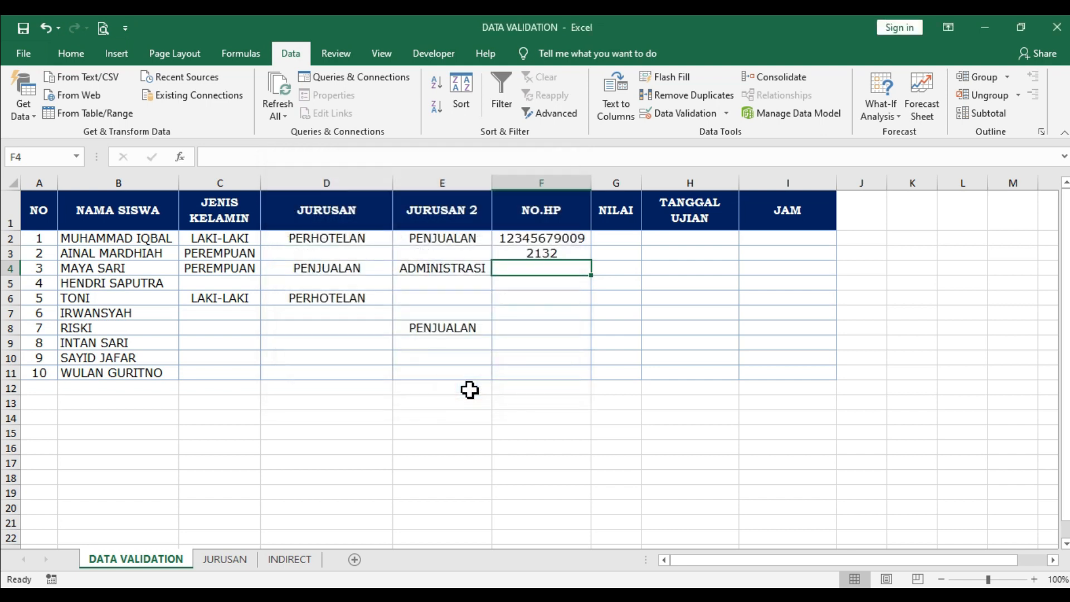
- Enter a six-digit phone number in the NO.HP cell F4 and accept it despite the validation alert
{"action": "type", "text": "213213"}
{"action": "key", "text": "Return"}
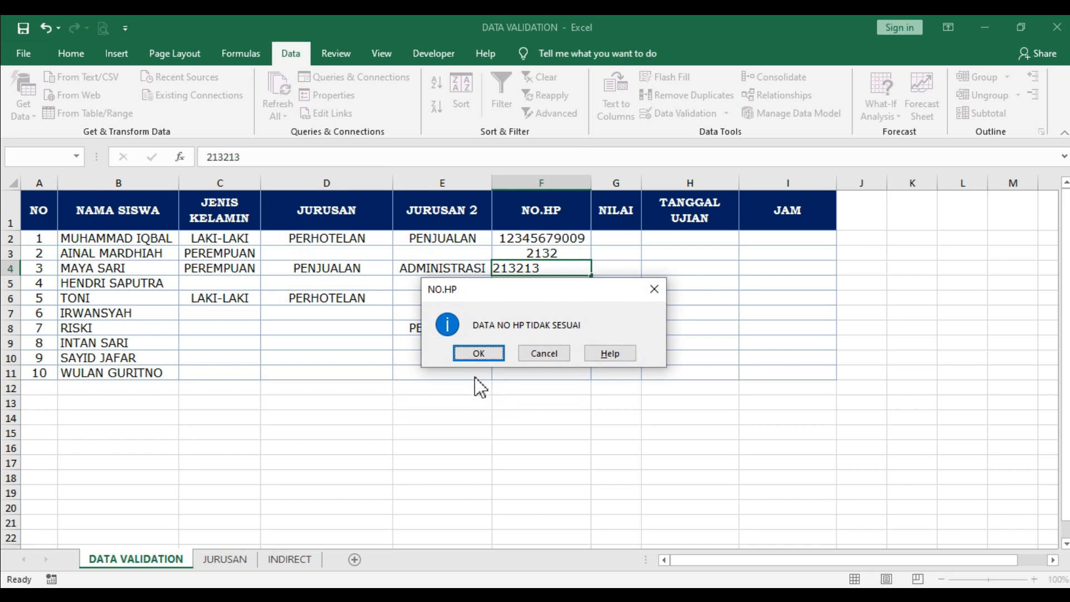
{"action": "left_click", "coordinate": [481, 354]}
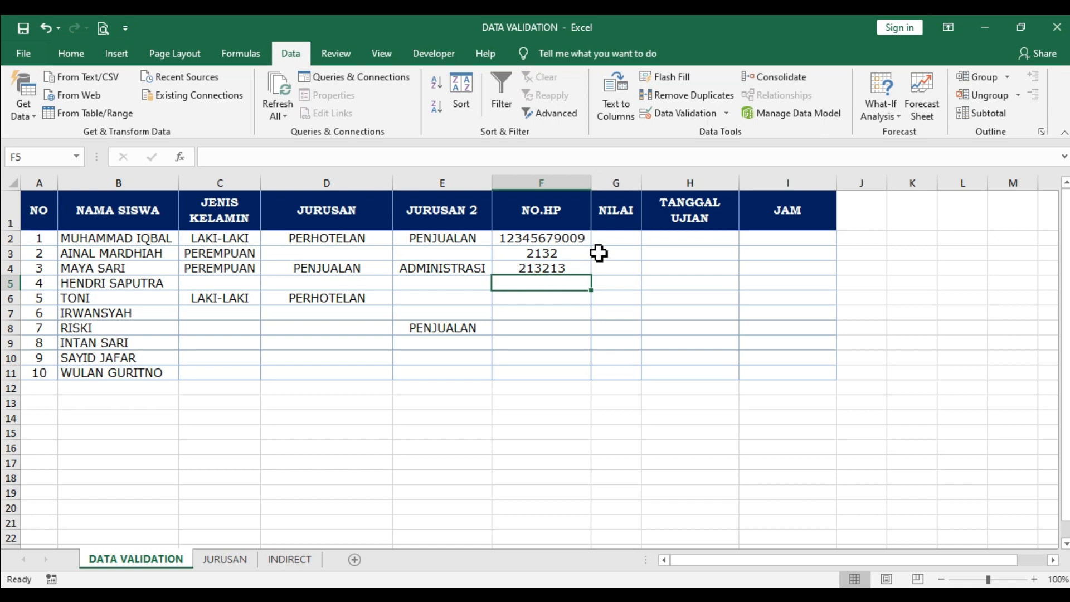
- Restrict the NILAI cells G2:G11 to whole numbers between a minimum of 1 and a maximum of 10
{"action": "left_click_drag", "start_coordinate": [615, 240], "coordinate": [613, 370]}
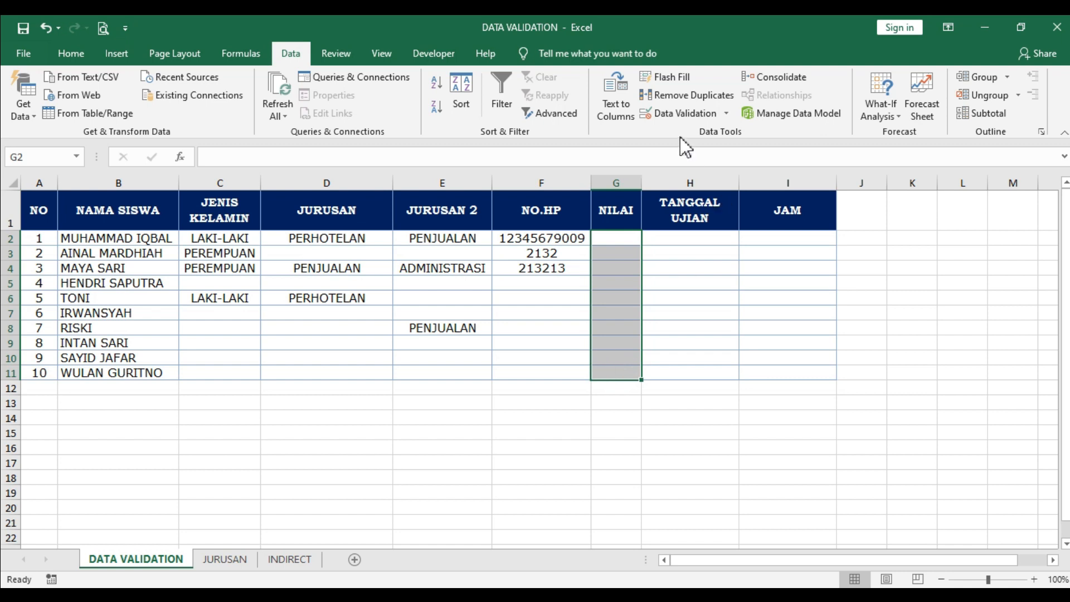
{"action": "left_click", "coordinate": [682, 120]}
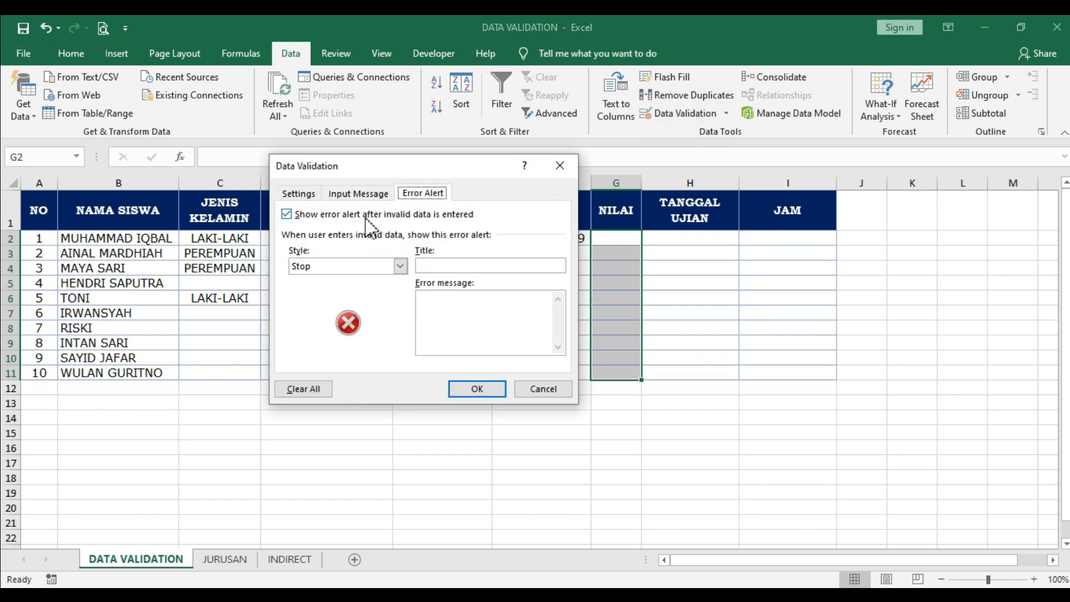
{"action": "left_click", "coordinate": [298, 195]}
{"action": "left_click", "coordinate": [308, 244]}
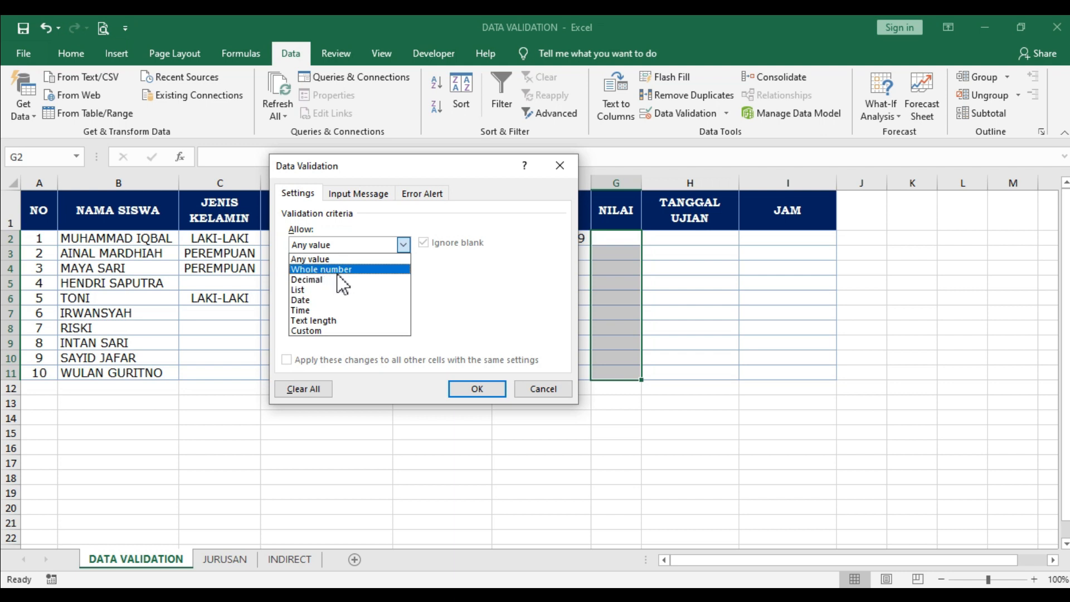
{"action": "left_click", "coordinate": [338, 273]}
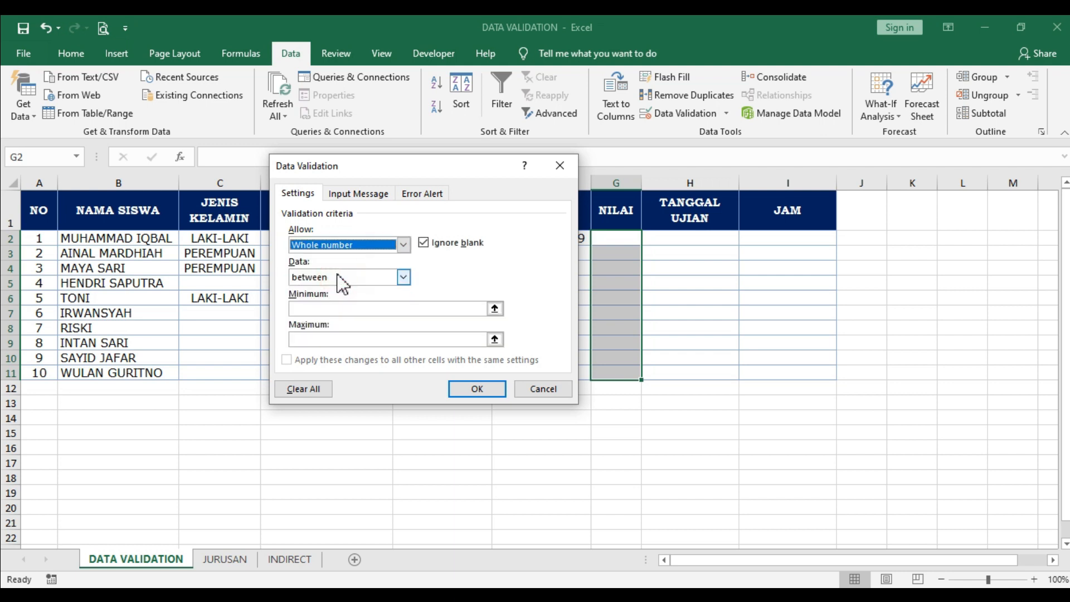
{"action": "left_click", "coordinate": [306, 309]}
{"action": "type", "text": "1"}
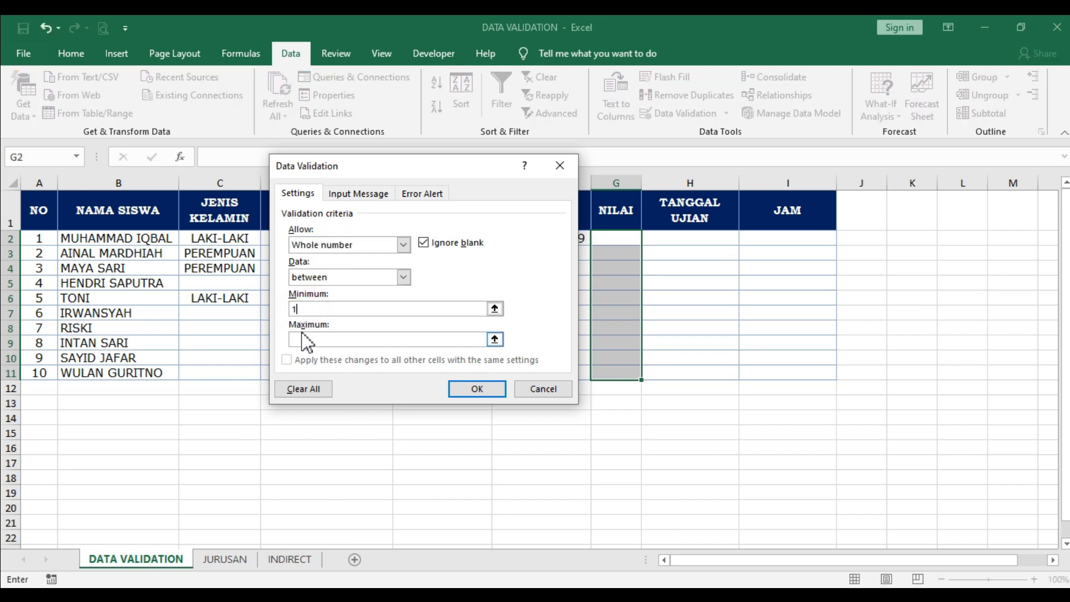
{"action": "type", "text": "10"}
{"action": "key", "text": "BackSpace"}
{"action": "left_click", "coordinate": [303, 340]}
{"action": "type", "text": "10"}
{"action": "left_click", "coordinate": [475, 387]}
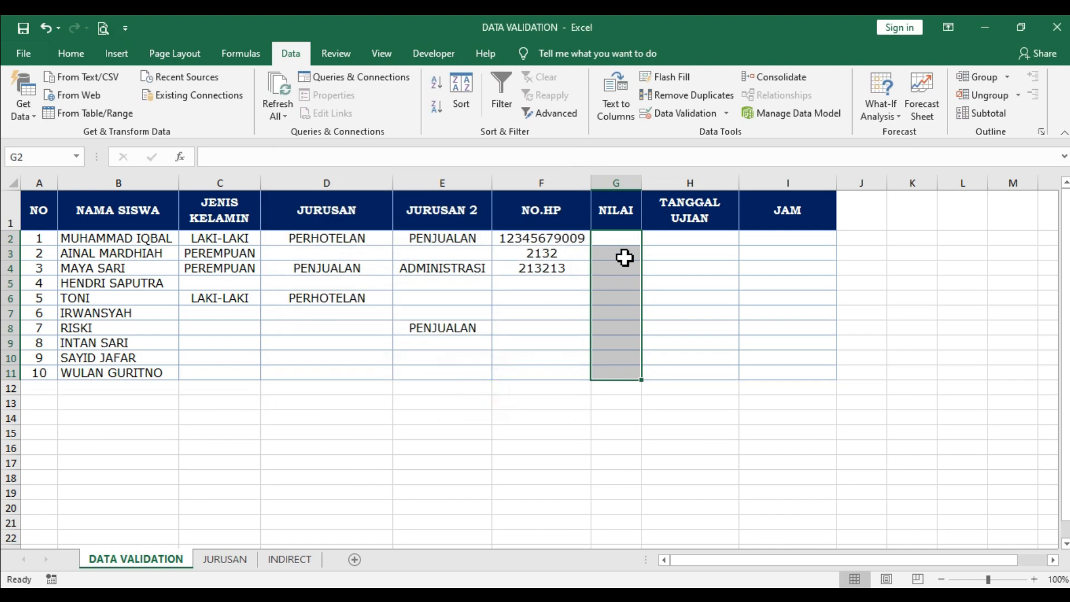
- Enter the NILAI values 1, 10 and 6 in cells G2, G3 and G4
{"action": "left_click", "coordinate": [621, 239]}
{"action": "key", "text": "Return"}
{"action": "type", "text": "10"}
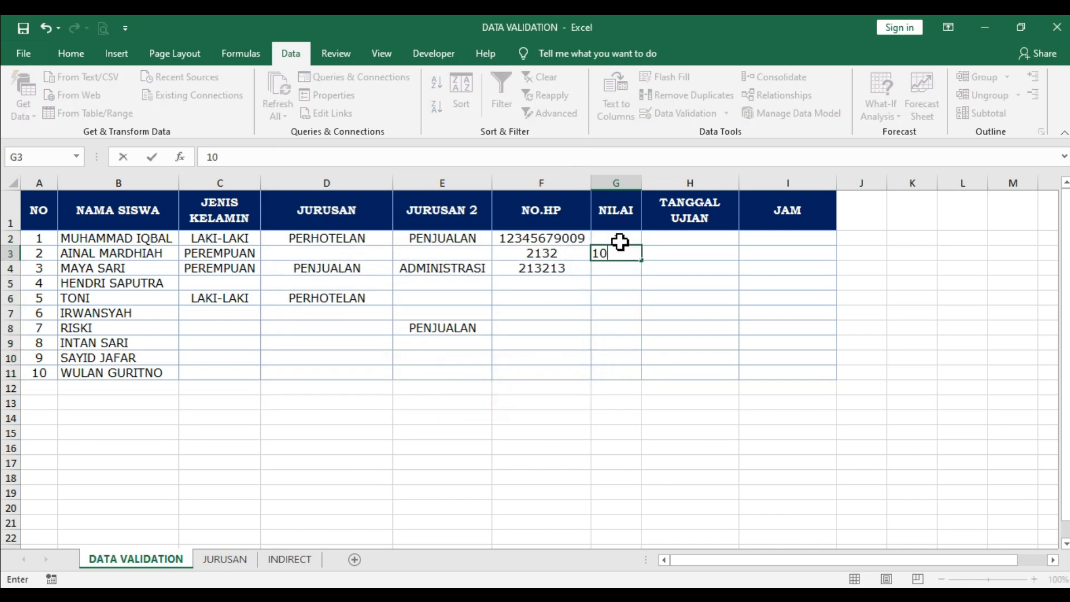
{"action": "key", "text": "Return"}
{"action": "type", "text": "6"}
{"action": "key", "text": "Return"}
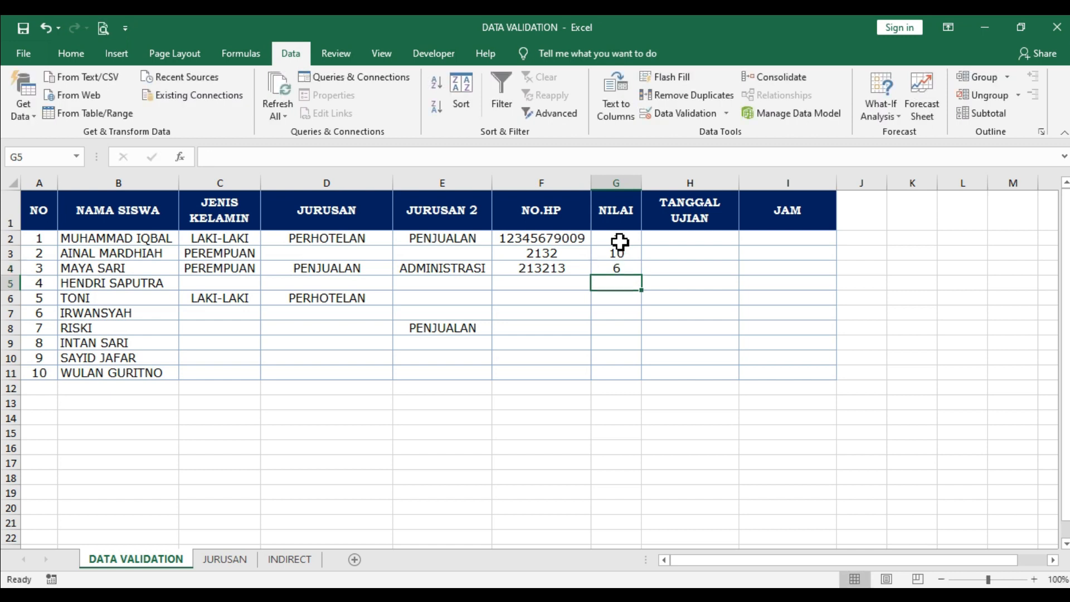
- Try to enter 11 in the NILAI cell G5, retry the entry and replace it with 10
{"action": "type", "text": "11"}
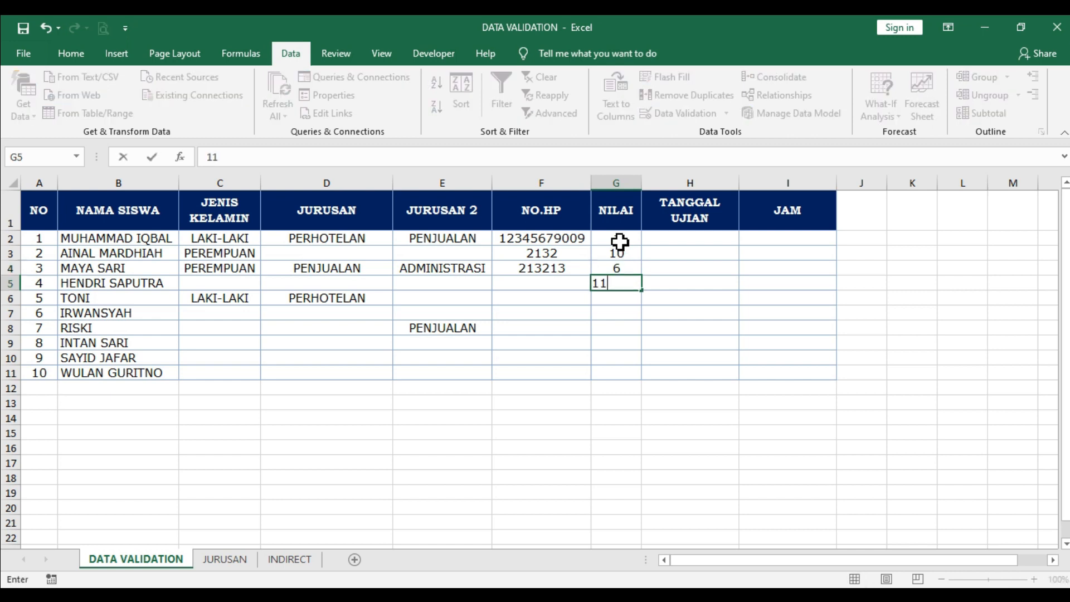
{"action": "key", "text": "Return"}
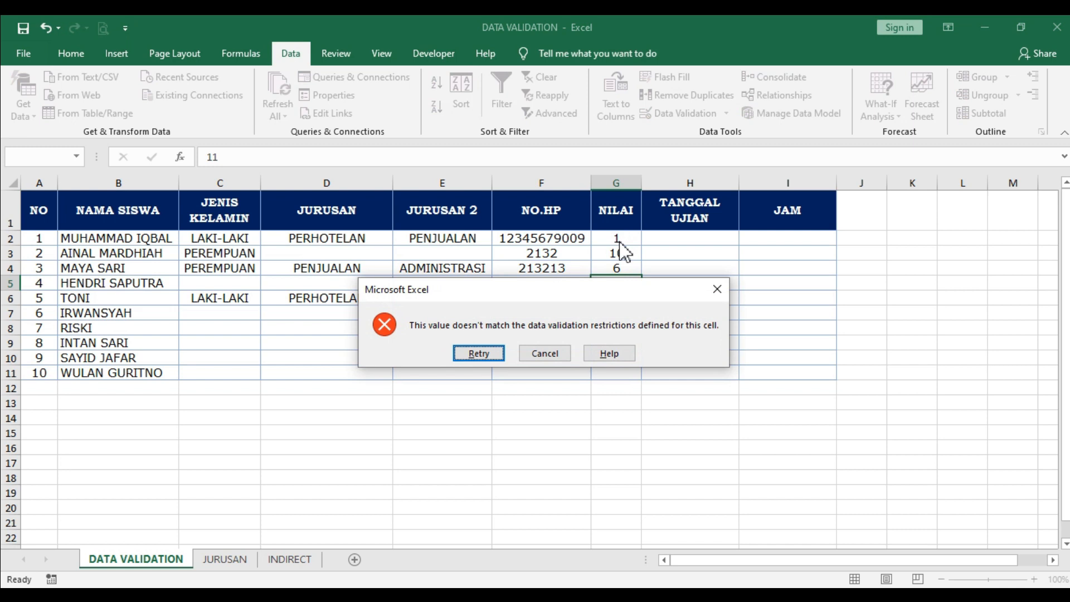
{"action": "key", "text": "Return"}
{"action": "type", "text": "10"}
{"action": "key", "text": "Return"}
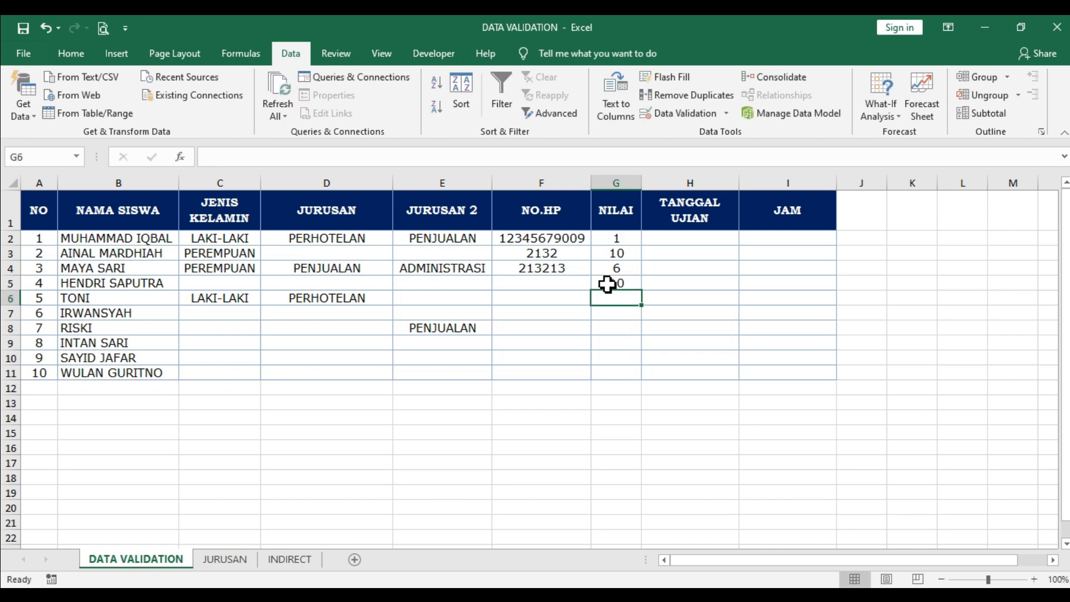
- Try the decimal value 1,4 in the NILAI cell G6, retry the entry and replace it with 1
{"action": "type", "text": "1,4"}
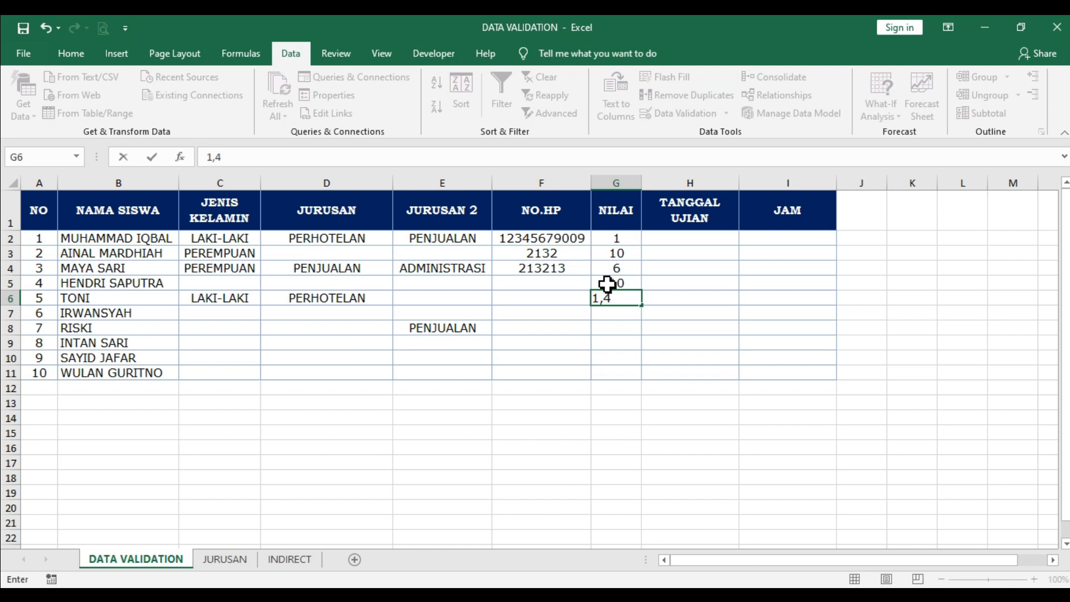
{"action": "key", "text": "Return"}
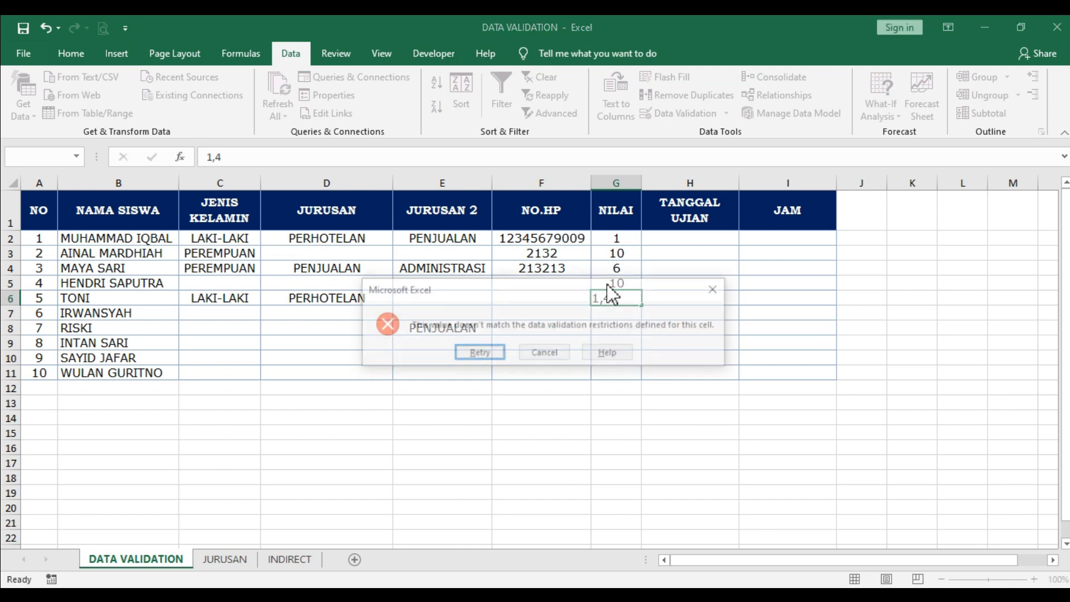
{"action": "key", "text": "Return"}
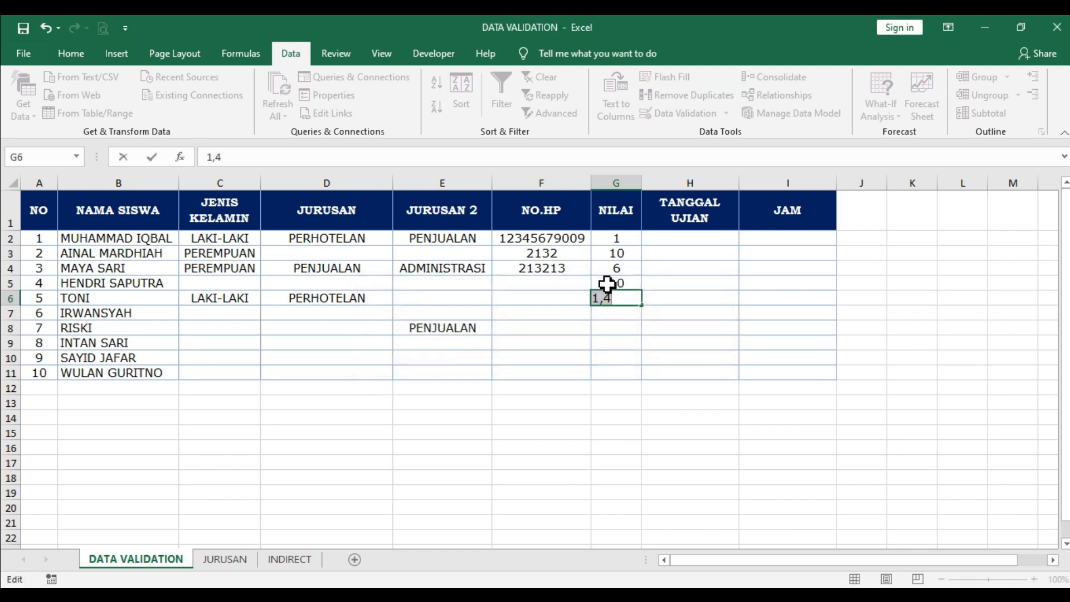
{"action": "type", "text": "1"}
{"action": "key", "text": "Return"}
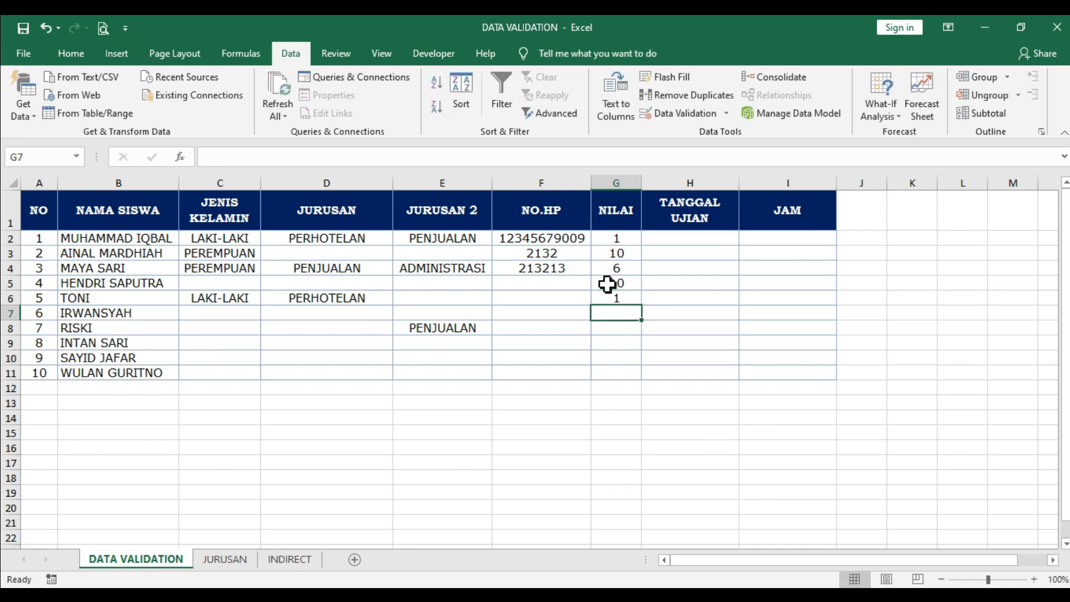
- Change the validation rule of the NILAI cells G2:G11 to allow decimal numbers
{"action": "left_click_drag", "start_coordinate": [624, 238], "coordinate": [622, 379]}
{"action": "left_click", "coordinate": [700, 114]}
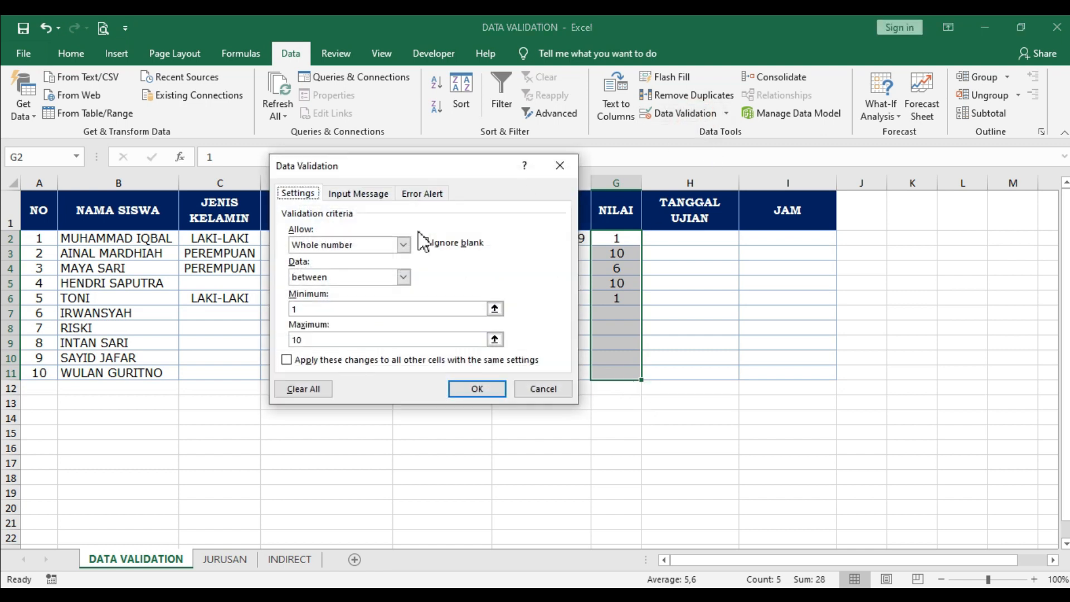
{"action": "left_click", "coordinate": [354, 248]}
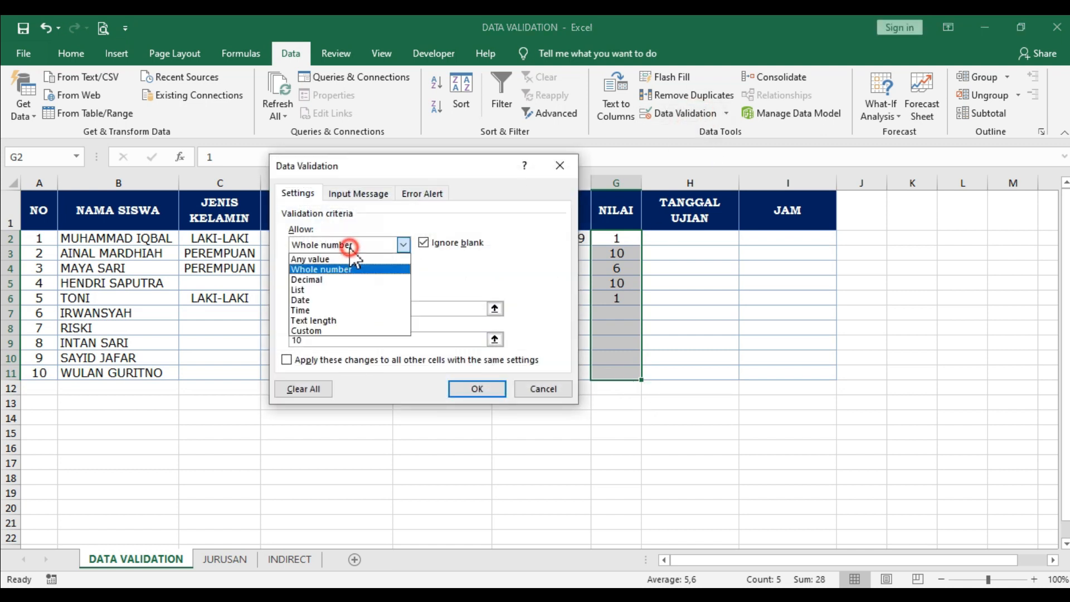
{"action": "left_click", "coordinate": [330, 280]}
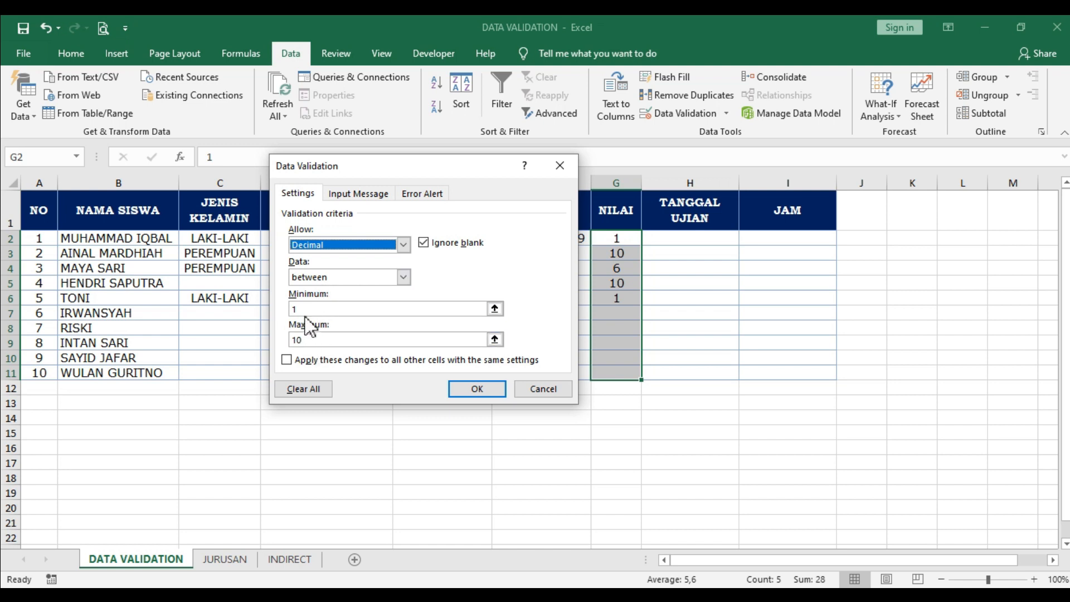
{"action": "left_click", "coordinate": [307, 309]}
{"action": "left_click", "coordinate": [469, 391]}
- Enter the decimal value 1,8 in the NILAI cell G7
{"action": "left_click", "coordinate": [612, 316]}
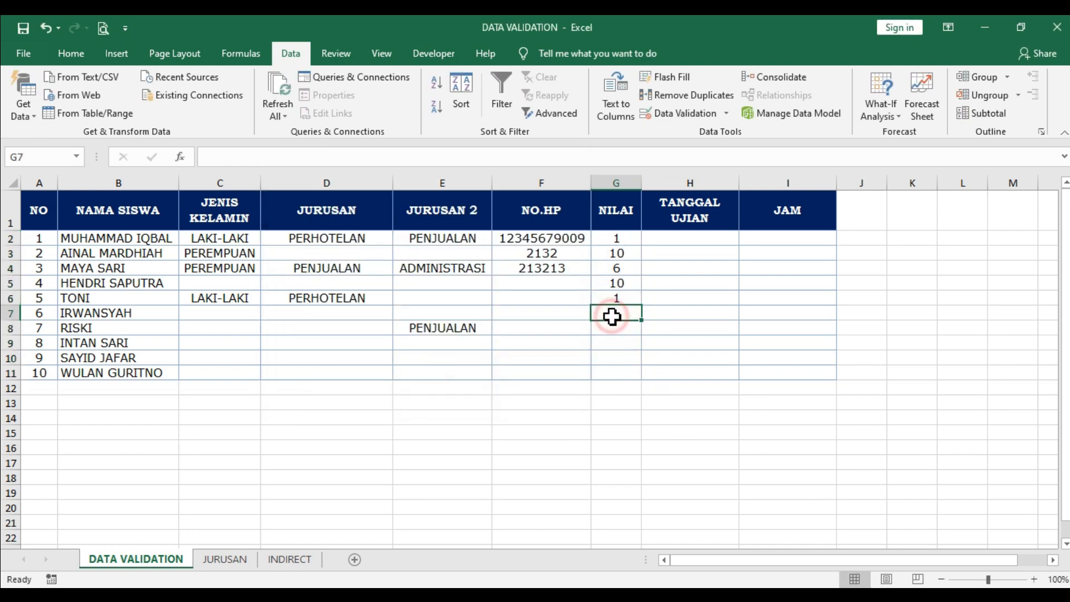
{"action": "type", "text": "1,8"}
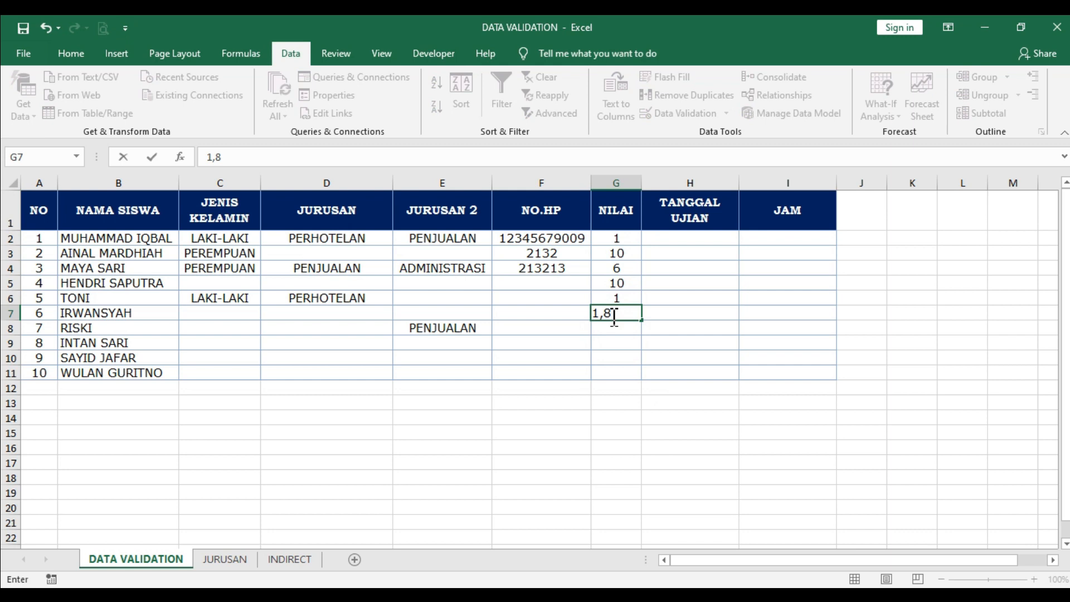
{"action": "key", "text": "Return"}
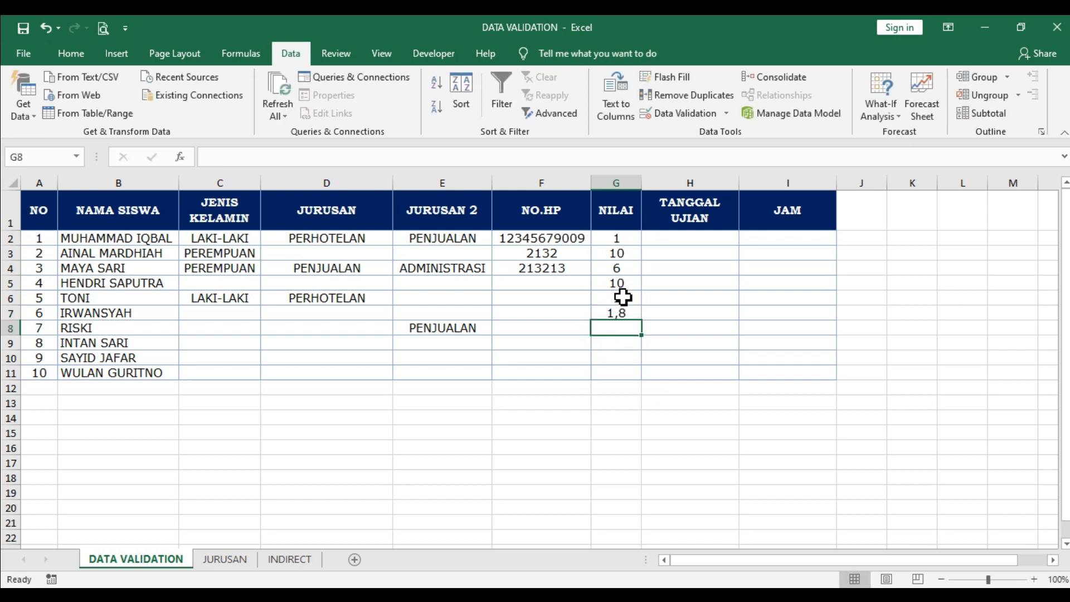
- Restrict the TANGGAL UJIAN cells H2:H11 to dates between 10-12-2022 and 15-12-2022
{"action": "left_click", "coordinate": [655, 243]}
{"action": "left_click_drag", "start_coordinate": [654, 243], "coordinate": [655, 370]}
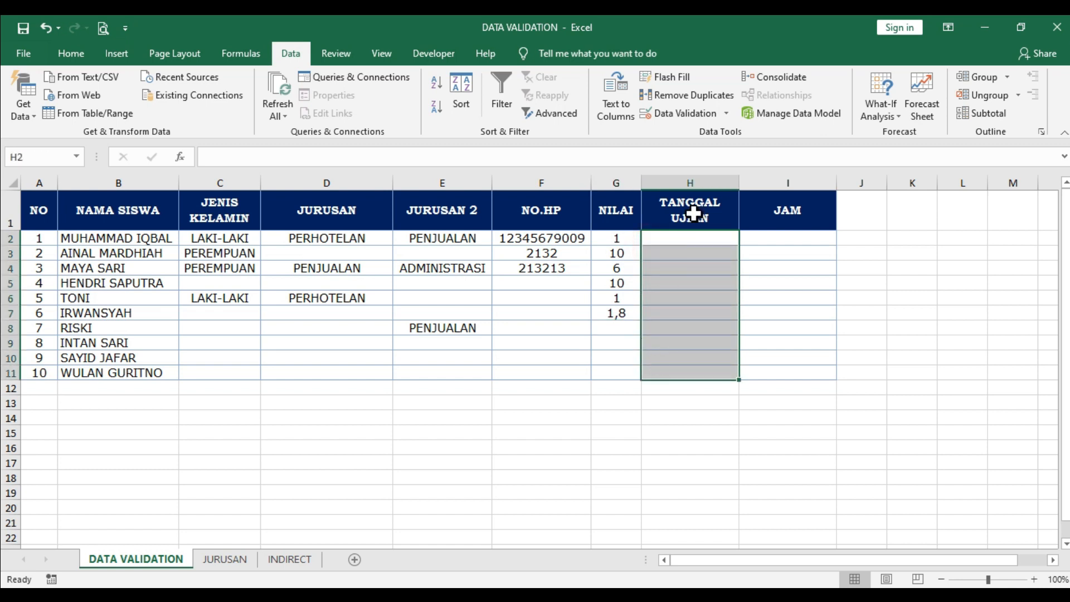
{"action": "left_click", "coordinate": [689, 111]}
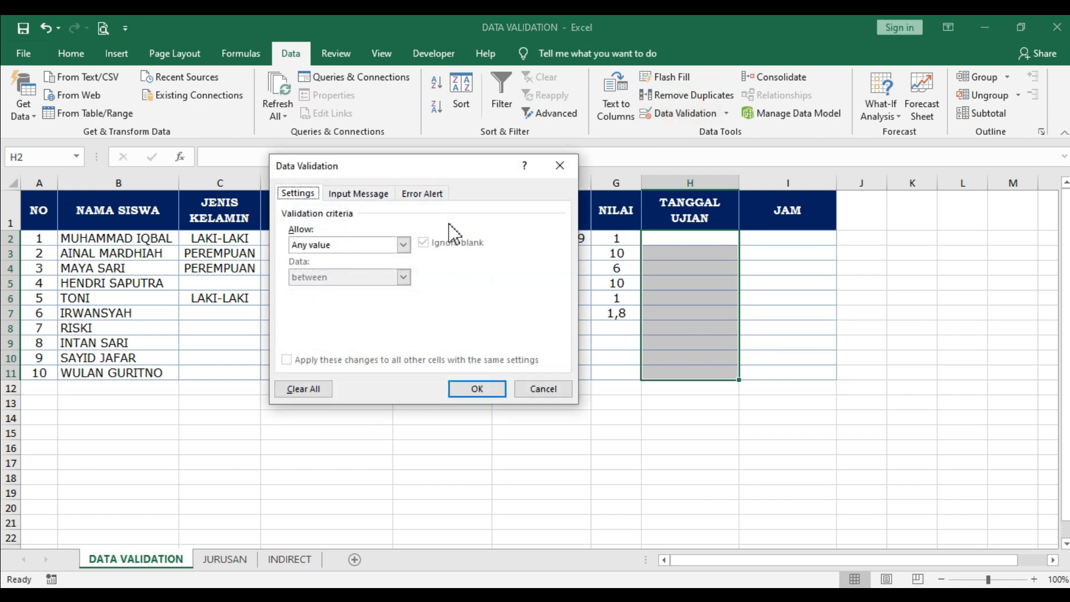
{"action": "left_click", "coordinate": [403, 244]}
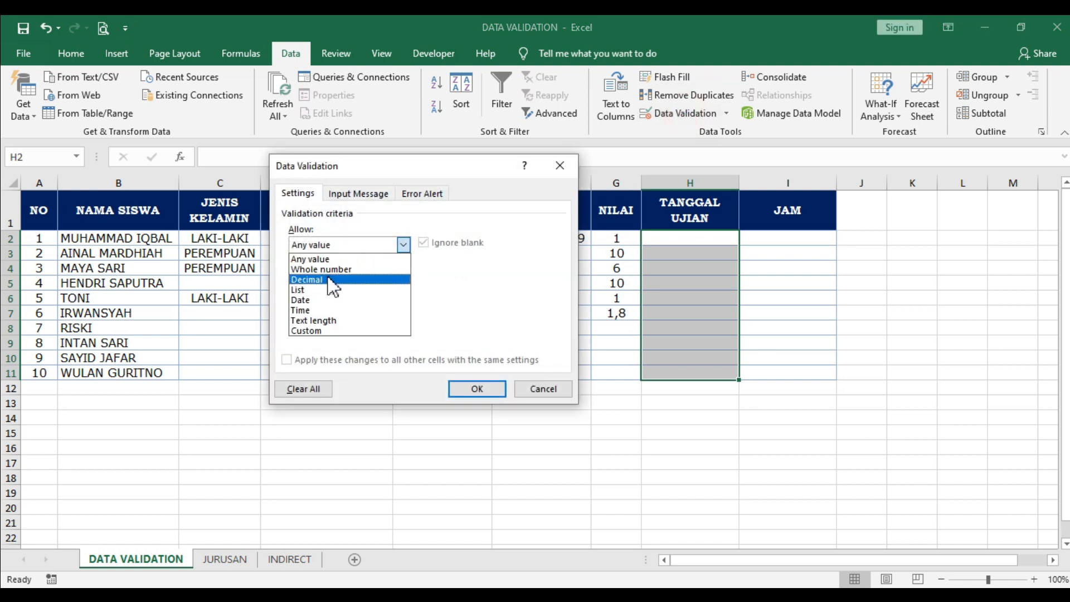
{"action": "left_click", "coordinate": [310, 301]}
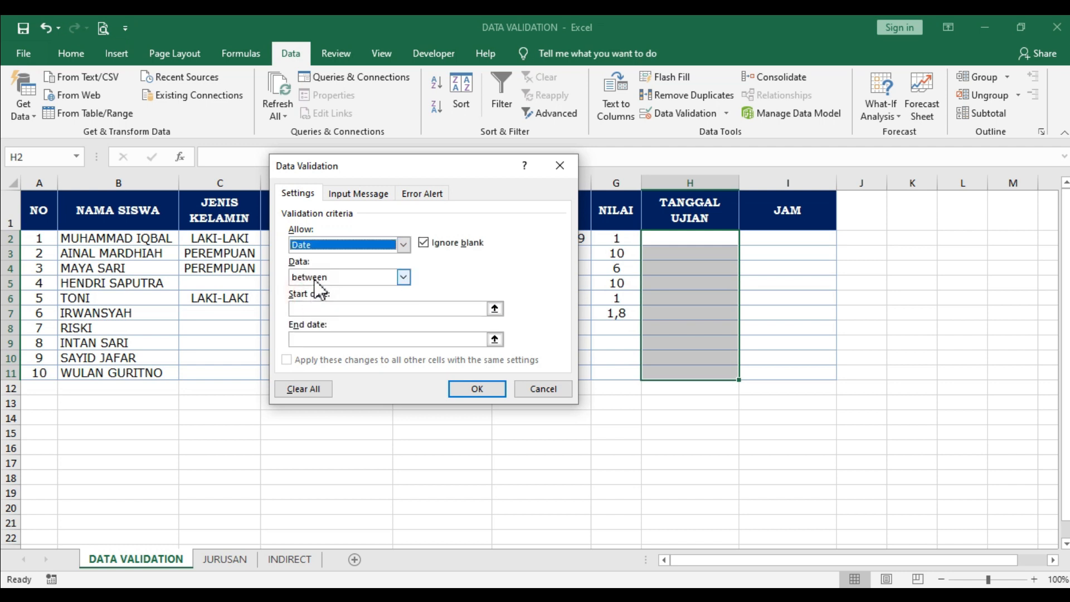
{"action": "left_click", "coordinate": [310, 310]}
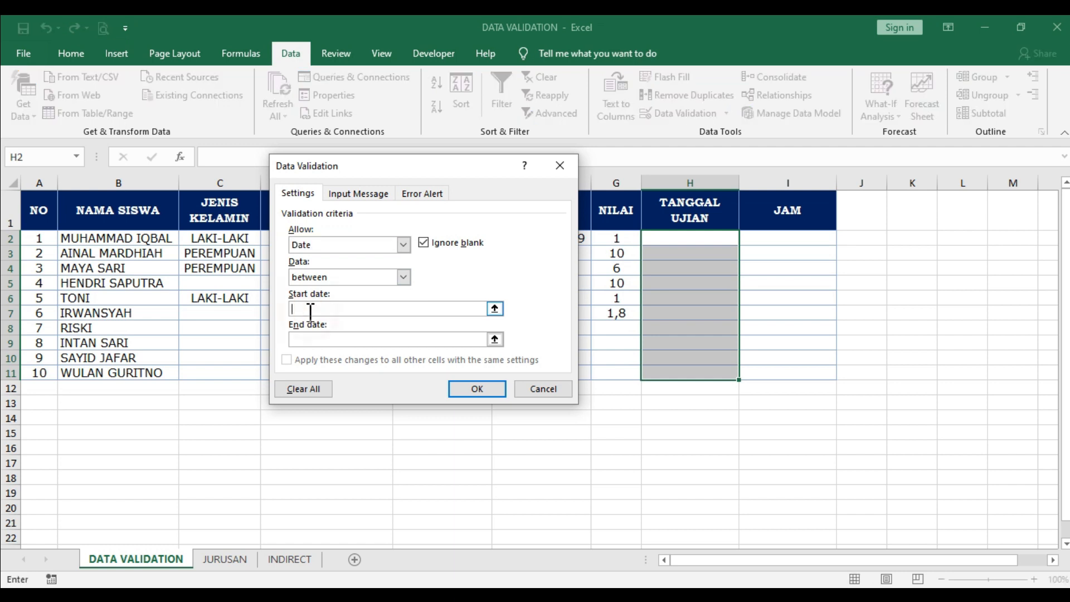
{"action": "type", "text": "10-12-2022"}
{"action": "left_click", "coordinate": [317, 339]}
{"action": "type", "text": "1"}
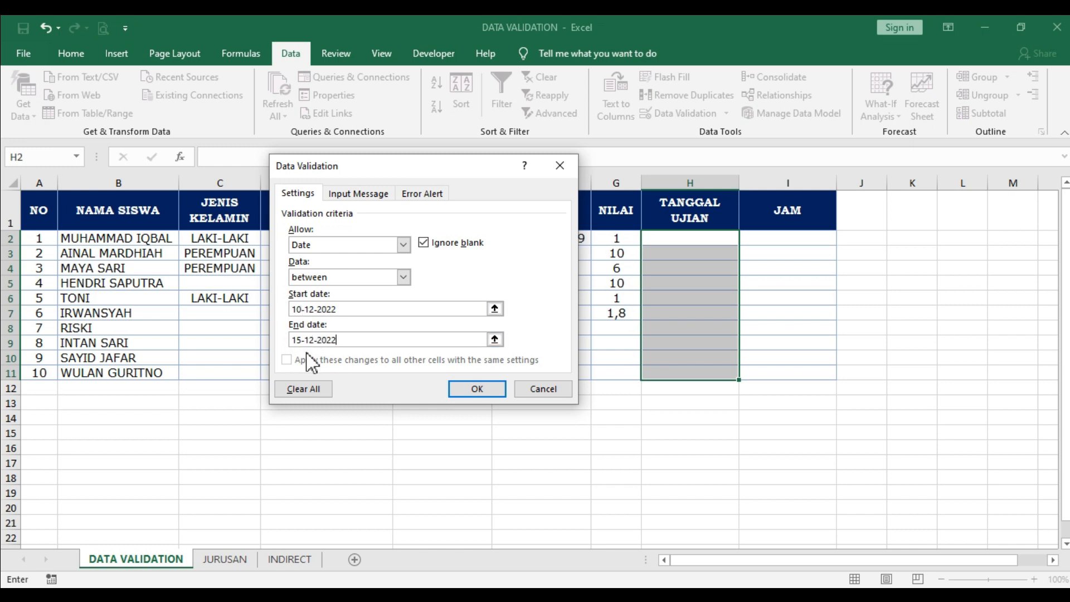
{"action": "left_click", "coordinate": [497, 388]}
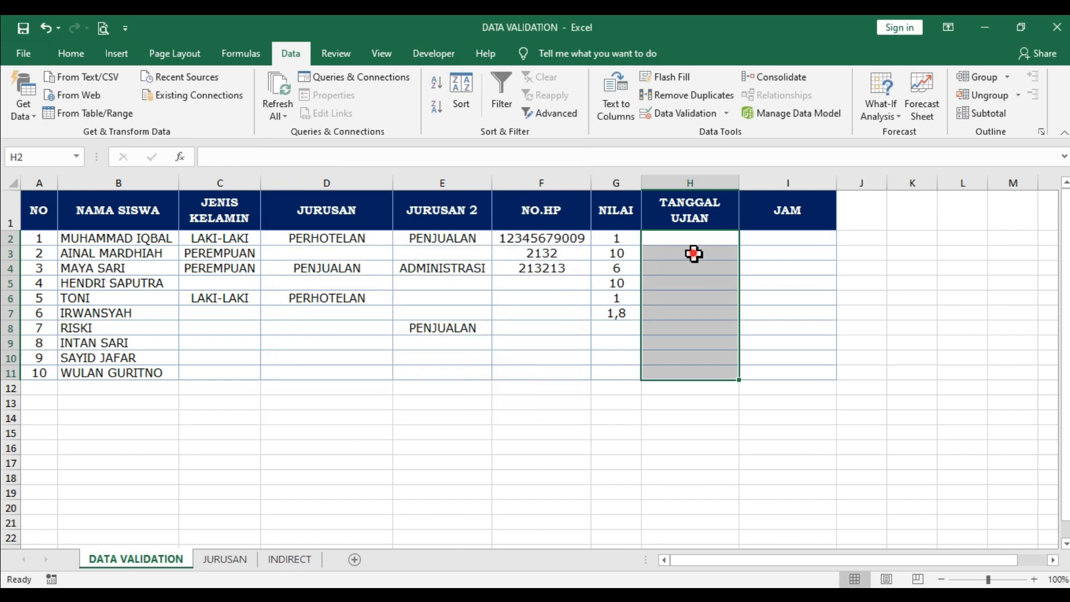
- Enter the exam date 12-12-2022 in the TANGGAL UJIAN cell H3
{"action": "left_click", "coordinate": [693, 254]}
{"action": "type", "text": "12"}
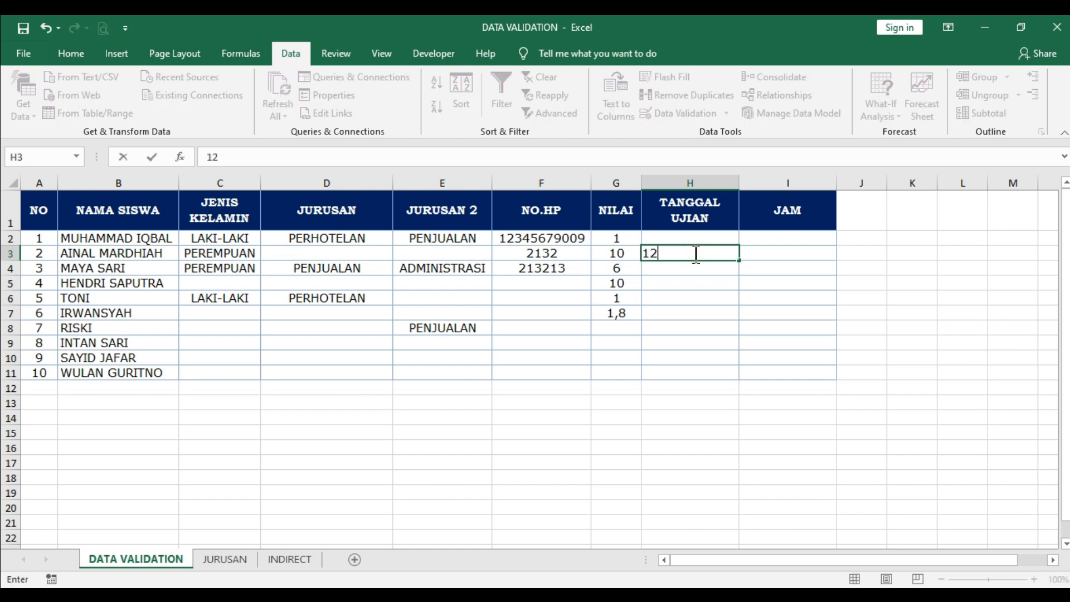
{"action": "type", "text": "-12-2022"}
{"action": "key", "text": "Return"}
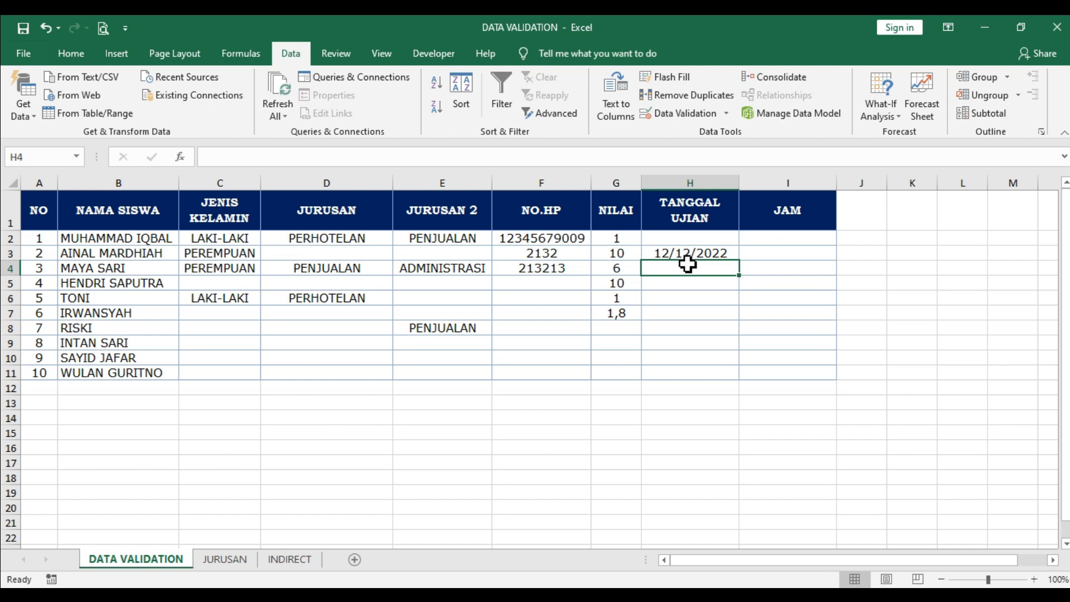
- Try to enter the exam date 17-12-2022 in the TANGGAL UJIAN cell H4 and cancel the entry
{"action": "type", "text": "17-12-2022"}
{"action": "key", "text": "Return"}
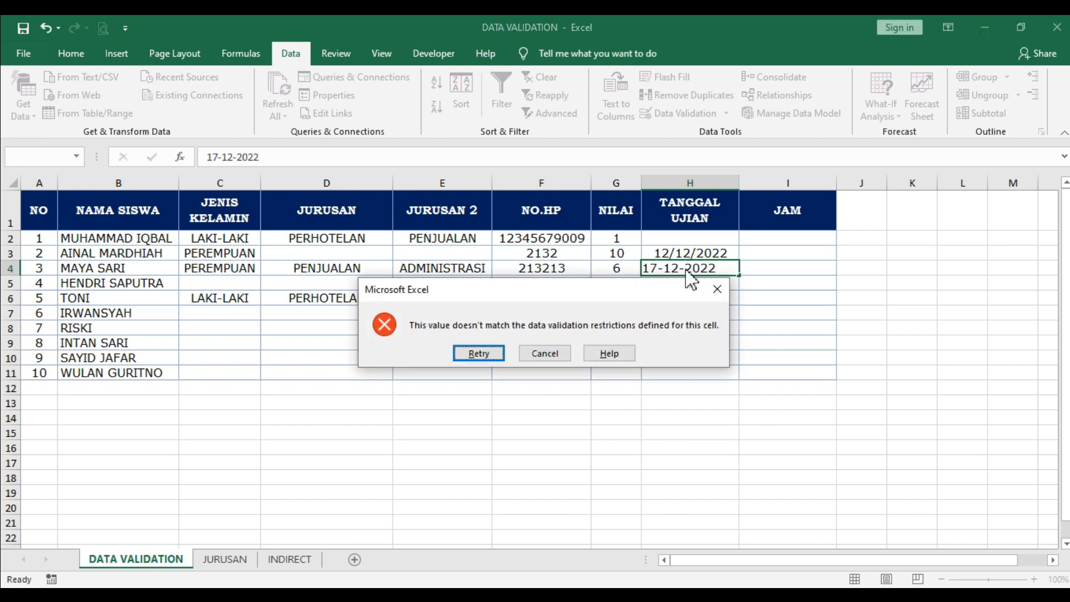
{"action": "left_click", "coordinate": [531, 359]}
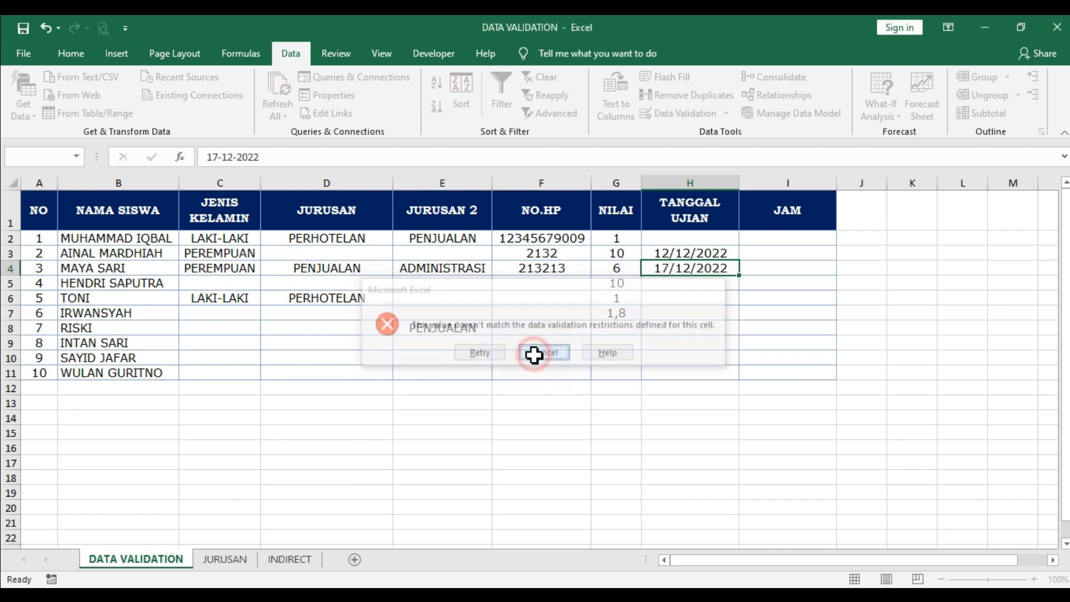
{"action": "left_click_drag", "start_coordinate": [762, 238], "coordinate": [752, 379]}
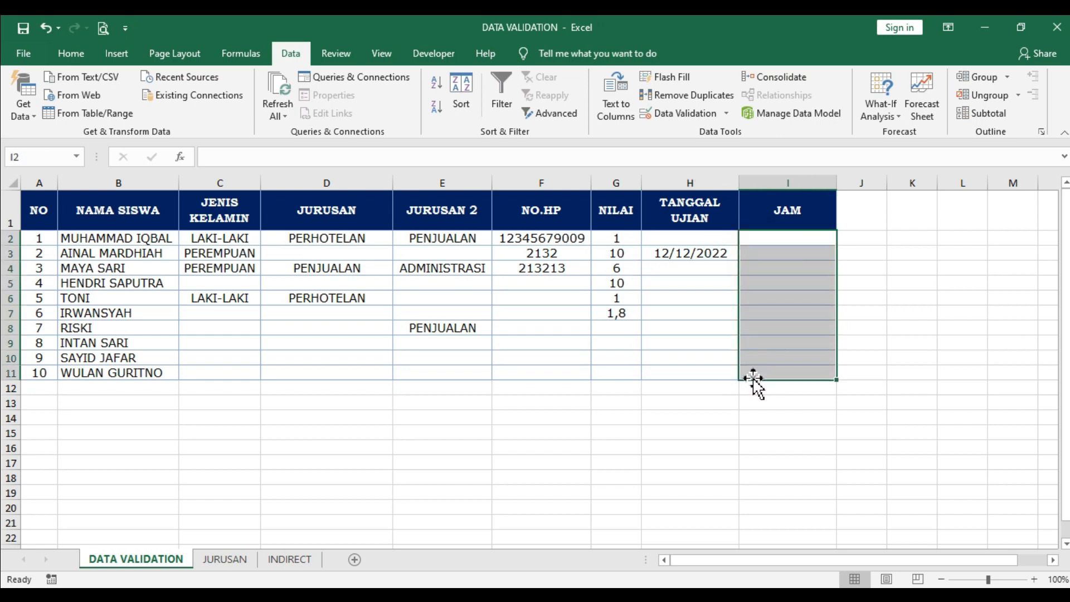
{"action": "left_click", "coordinate": [691, 114]}
{"action": "left_click", "coordinate": [352, 246]}
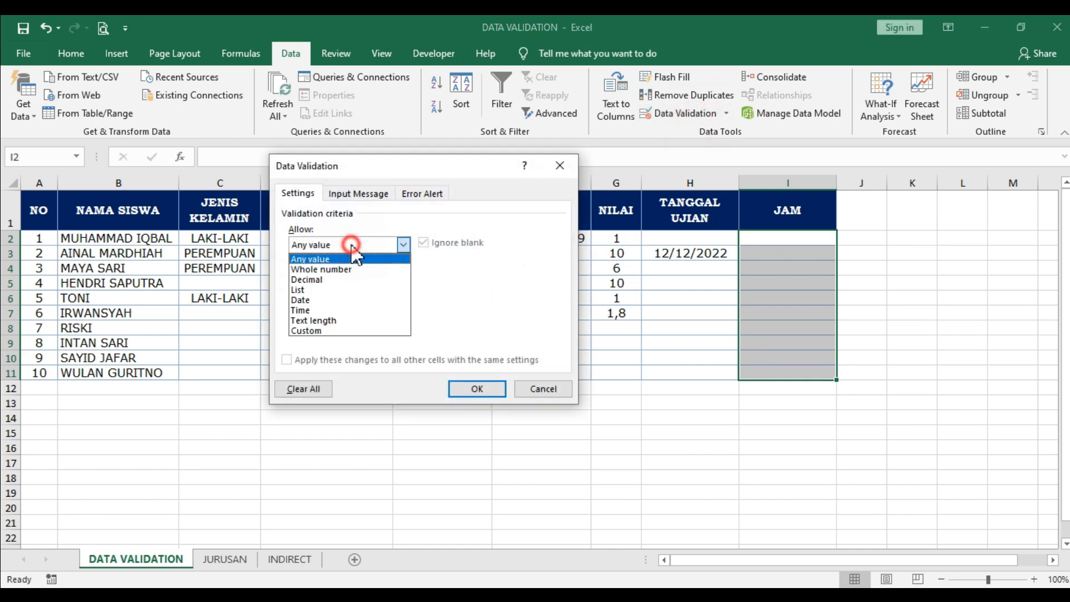
{"action": "left_click", "coordinate": [313, 311]}
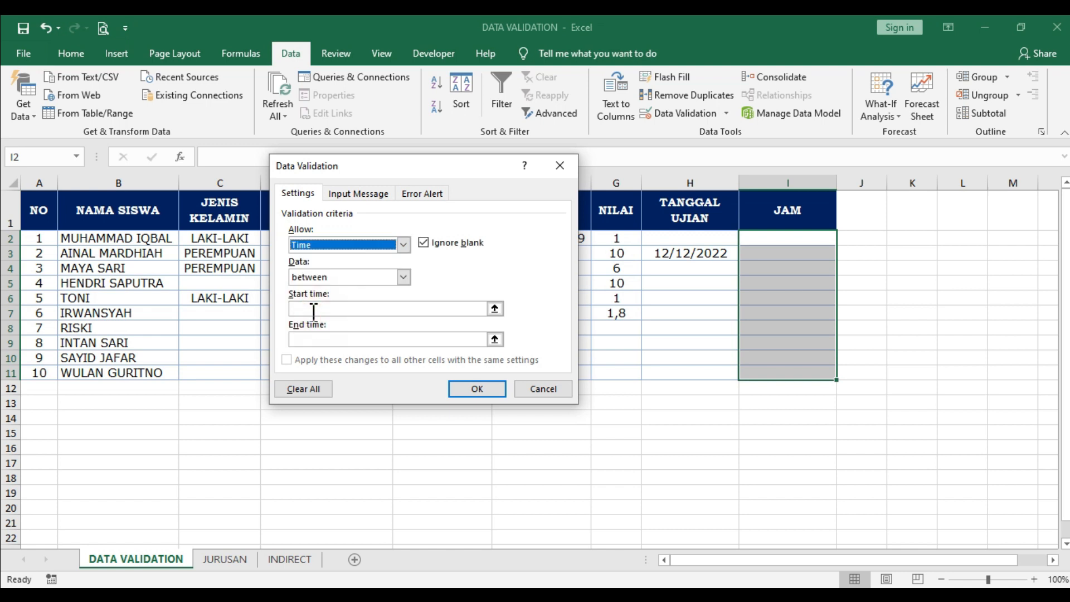
{"action": "left_click", "coordinate": [316, 310]}
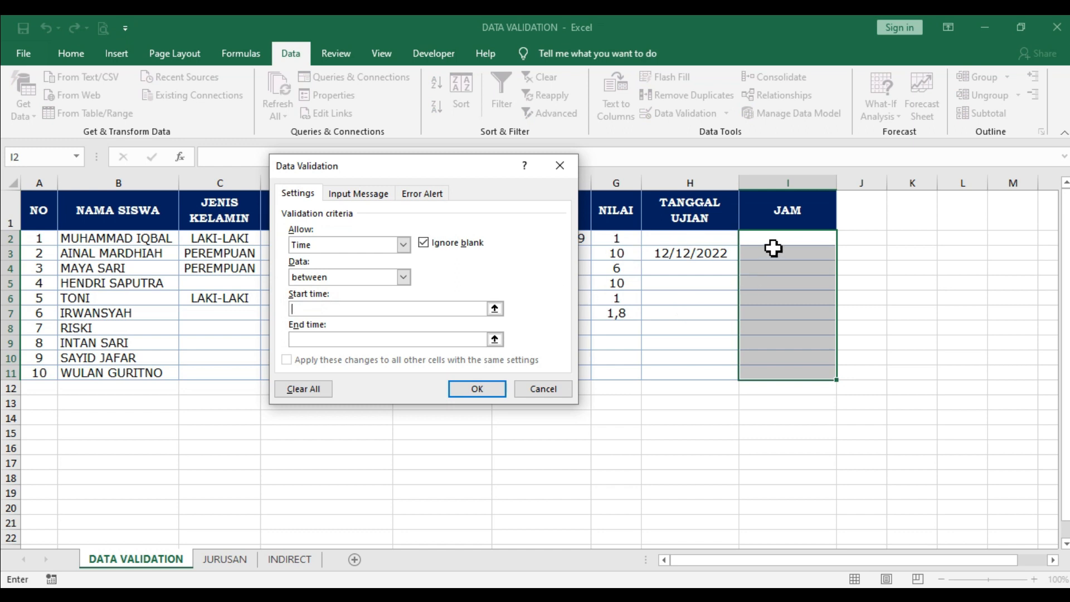
{"action": "left_click", "coordinate": [382, 313]}
{"action": "left_click", "coordinate": [543, 392]}
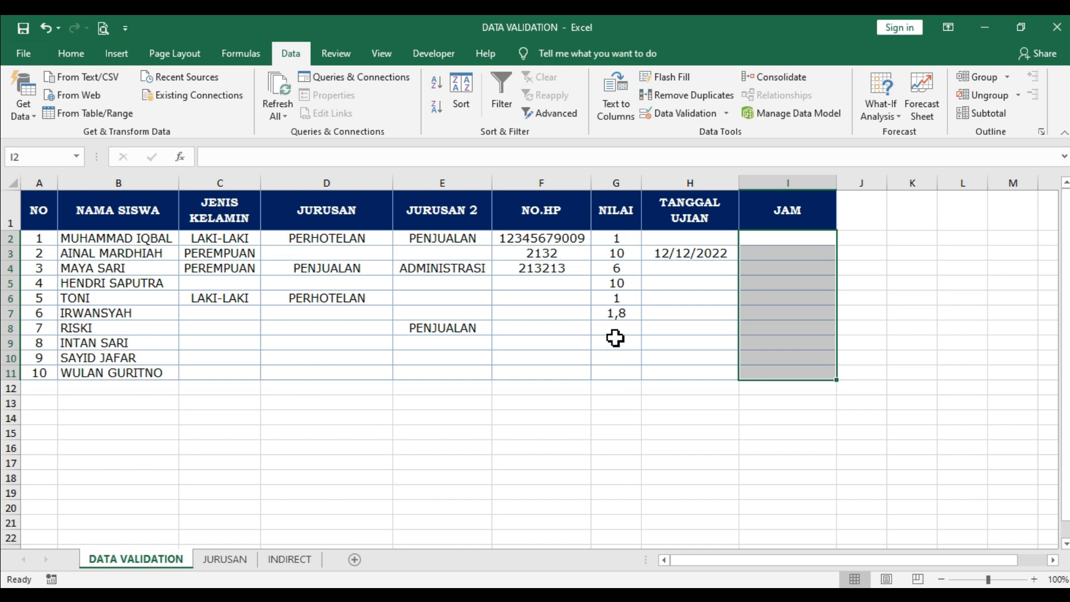
- Sum the NILAI values in cell G13 with the formula =SUM(G2:G11)
{"action": "left_click_drag", "start_coordinate": [621, 243], "coordinate": [614, 375]}
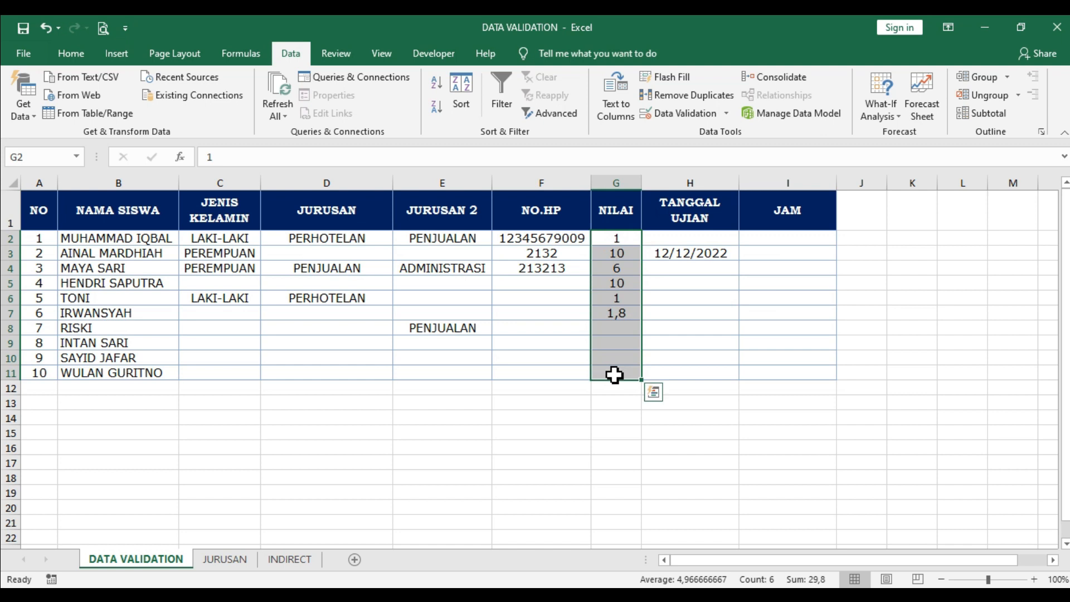
{"action": "left_click_drag", "start_coordinate": [638, 238], "coordinate": [624, 376]}
{"action": "left_click", "coordinate": [613, 402]}
{"action": "type", "text": "=SUM("}
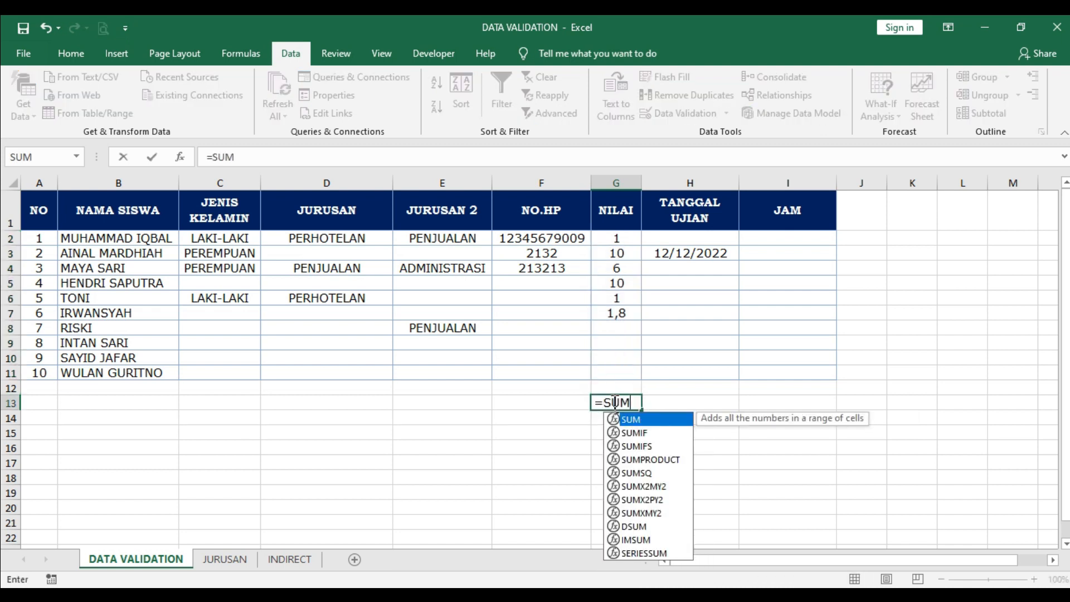
{"action": "left_click_drag", "start_coordinate": [625, 234], "coordinate": [626, 374]}
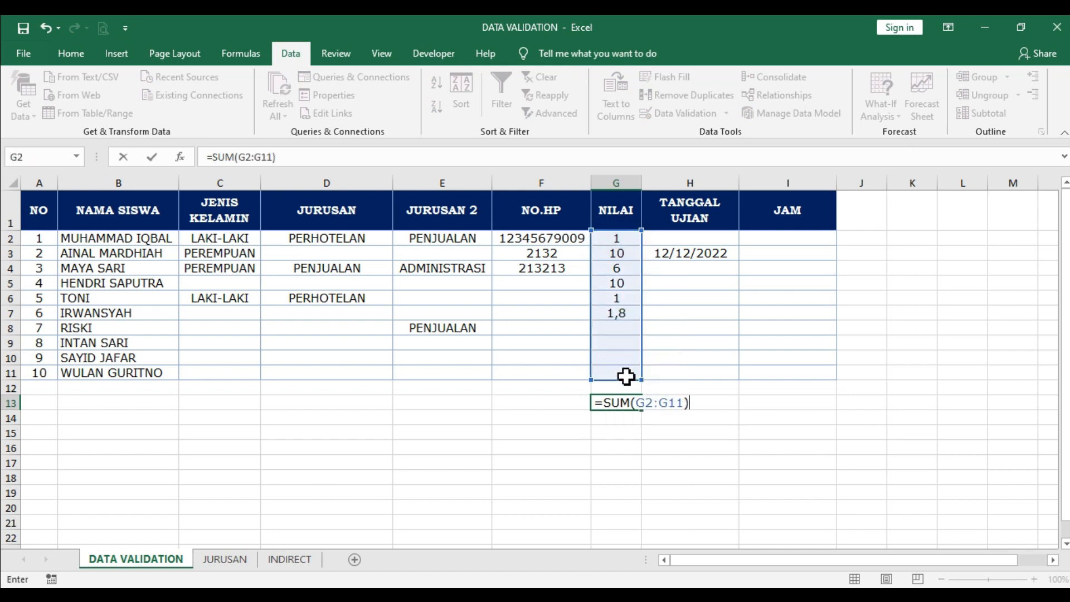
{"action": "key", "text": "Return"}
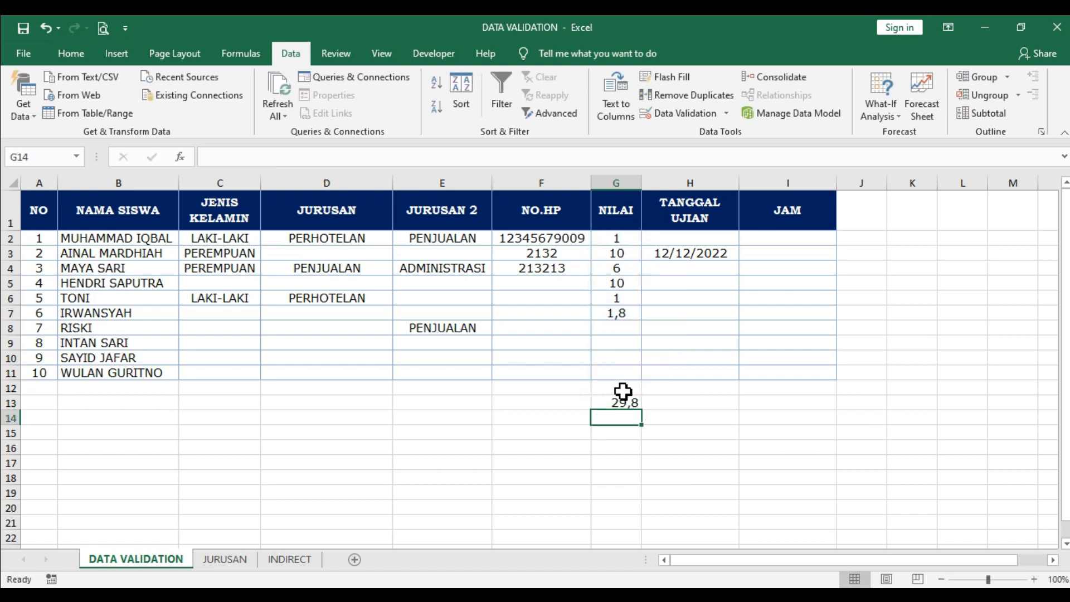
- Try to enter 50 in the NILAI cell G11 and cancel the entry
{"action": "left_click", "coordinate": [620, 368]}
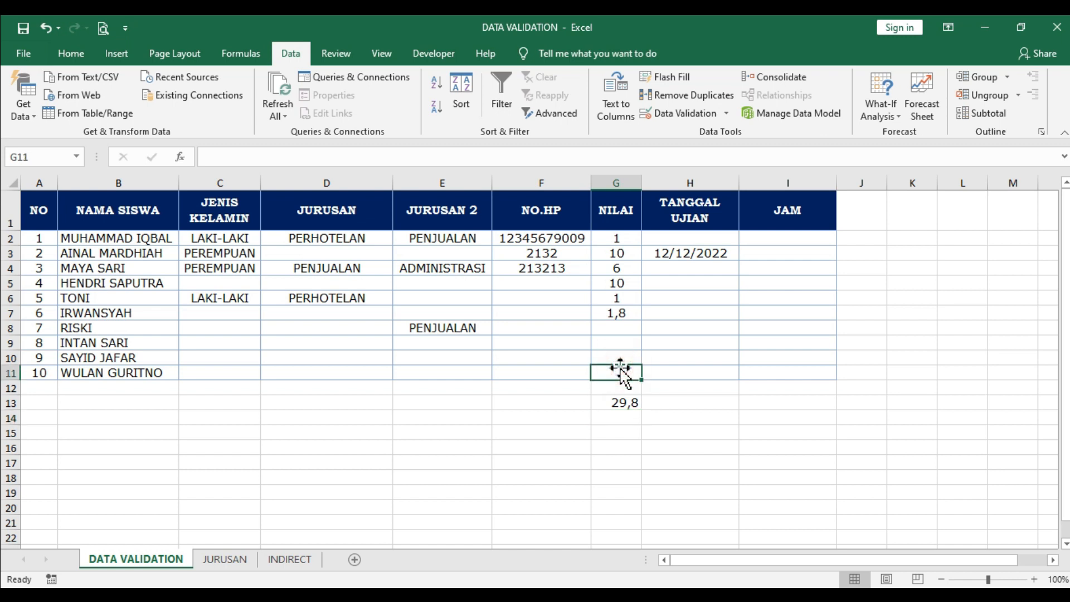
{"action": "type", "text": "1"}
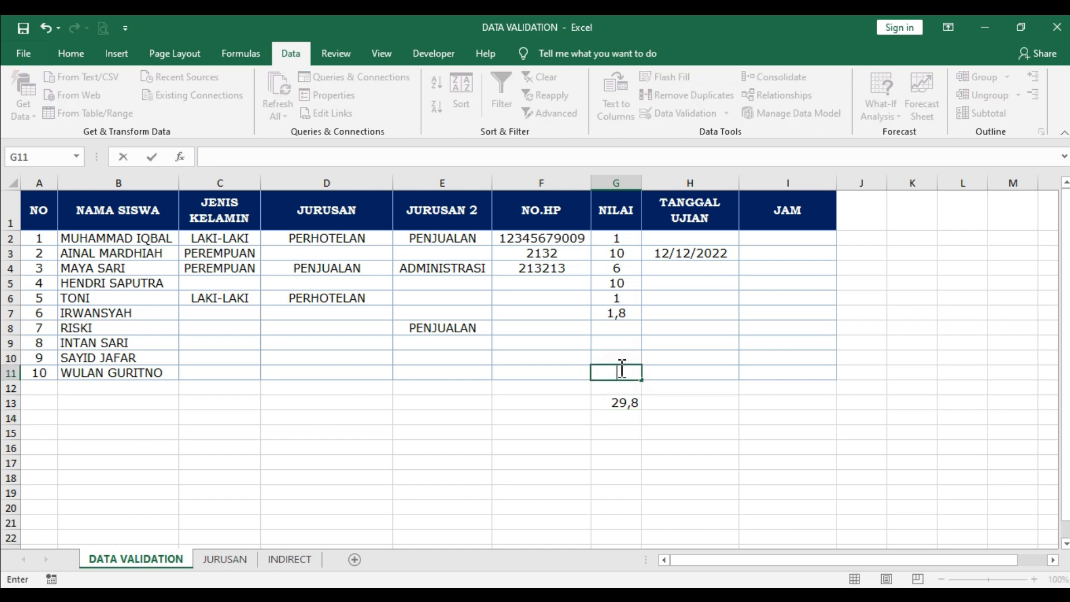
{"action": "type", "text": "50"}
{"action": "key", "text": "Return"}
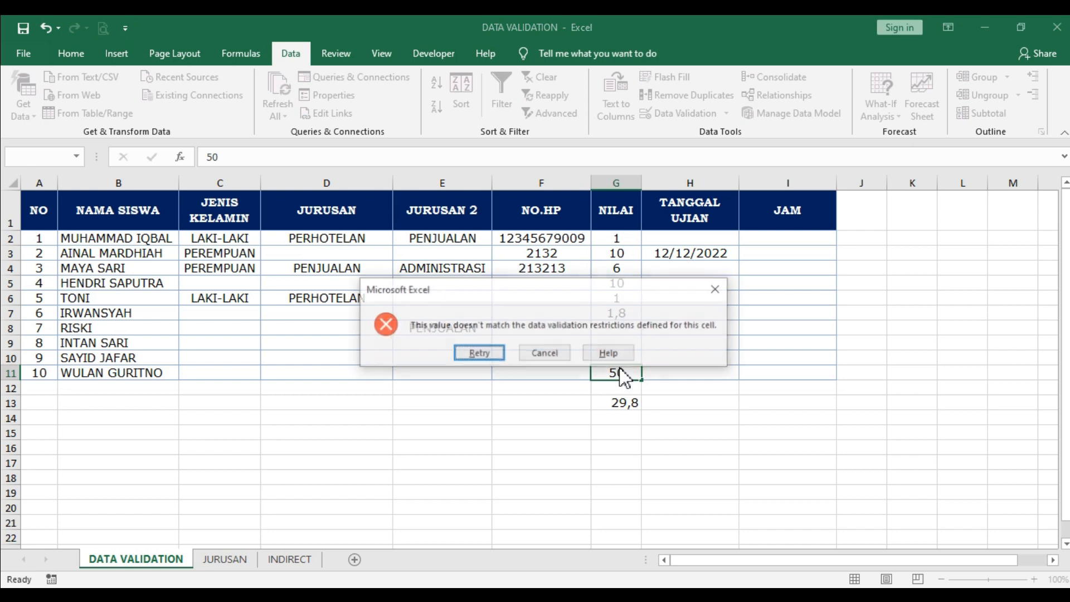
{"action": "key", "text": "Escape"}
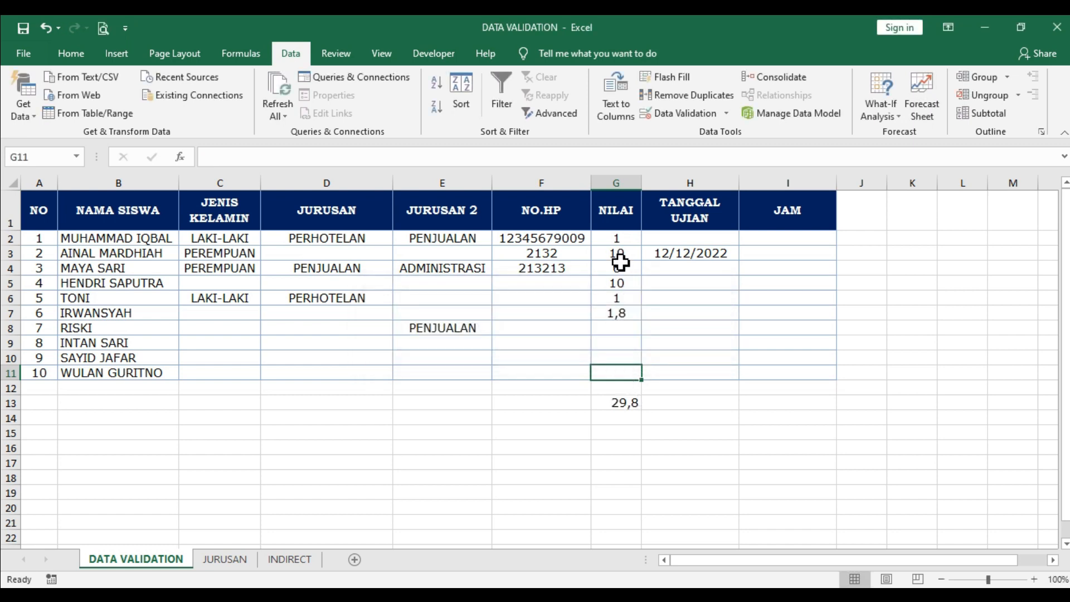
- Raise the maximum of the decimal validation rule for the NILAI cells G2:G11 to 100
{"action": "left_click_drag", "start_coordinate": [616, 240], "coordinate": [609, 374]}
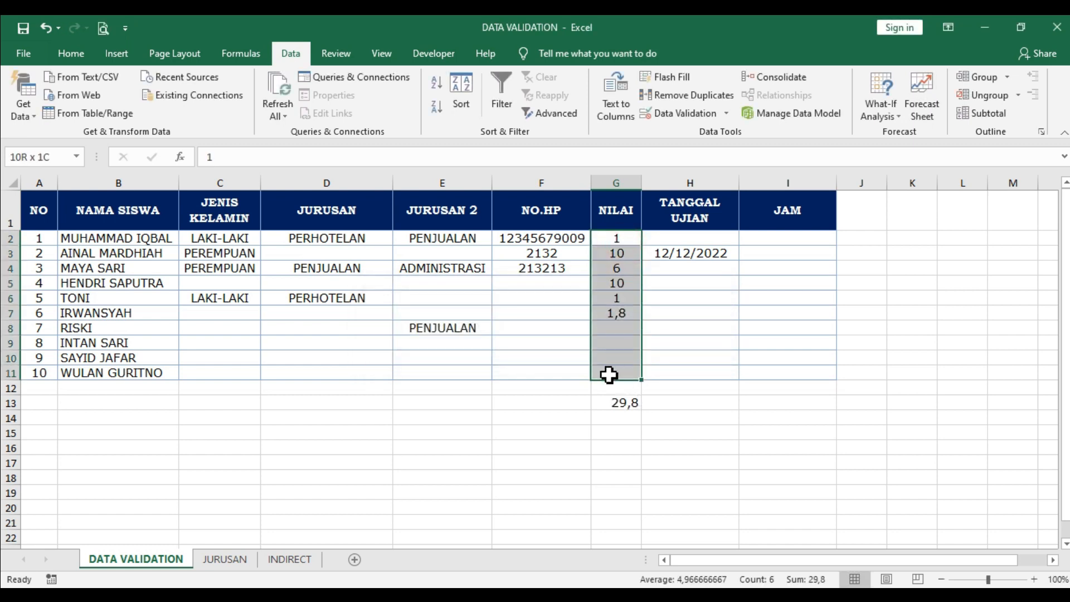
{"action": "left_click", "coordinate": [694, 114]}
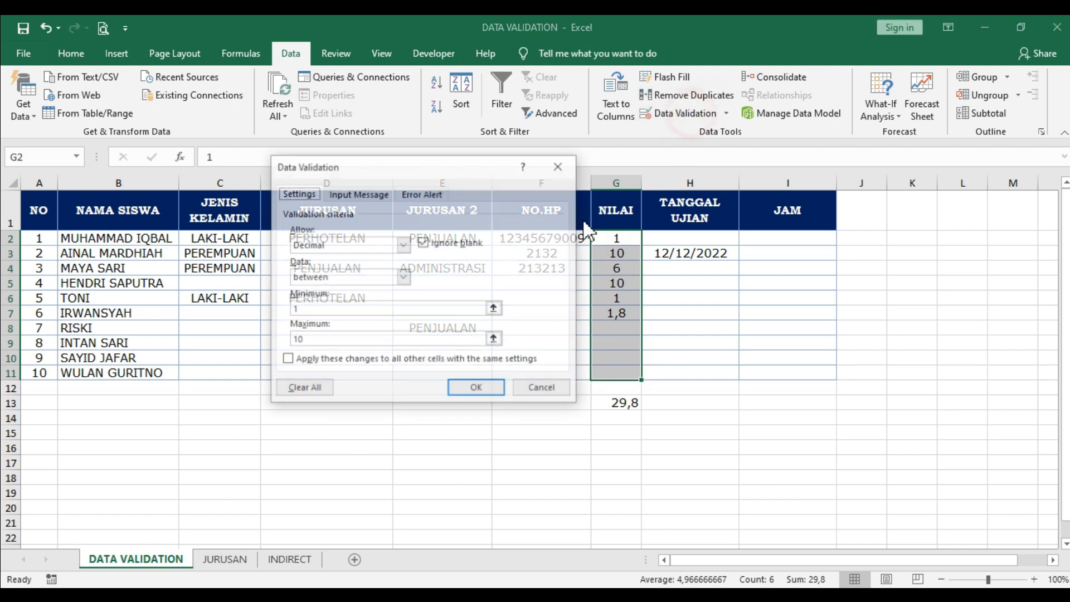
{"action": "left_click", "coordinate": [335, 341]}
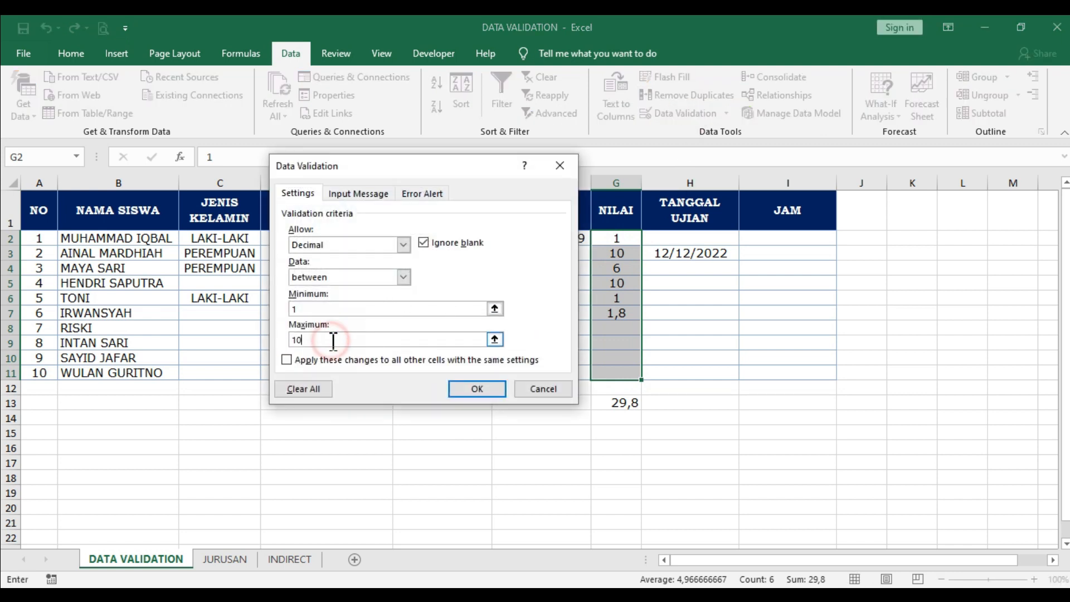
{"action": "type", "text": "0"}
{"action": "key", "text": "Return"}
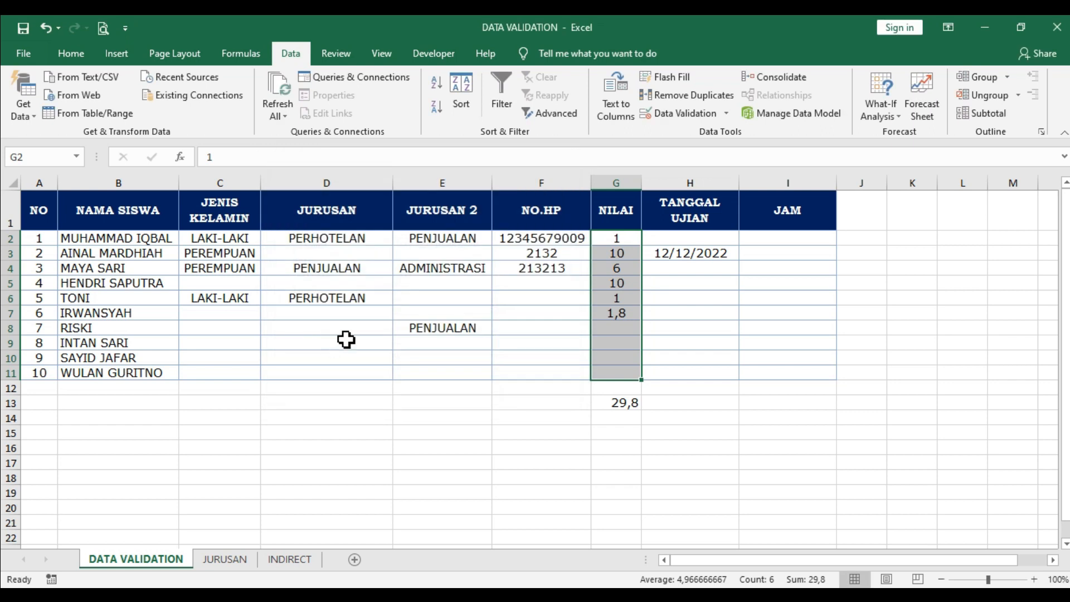
- Try to enter 120 in the NILAI cell G10, replace it with 80, and check the sum in G13
{"action": "left_click", "coordinate": [624, 338]}
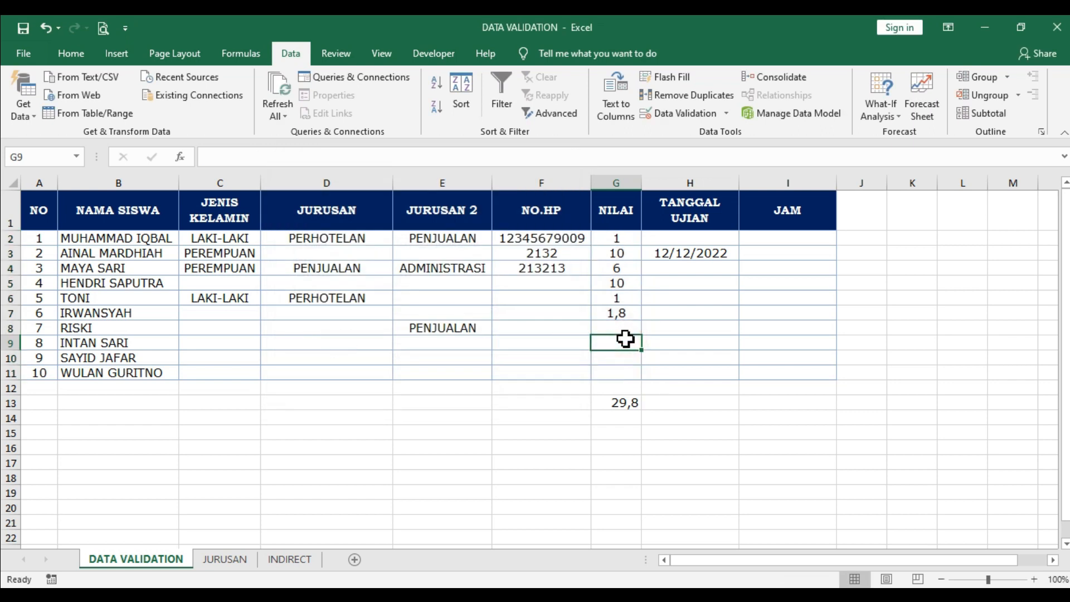
{"action": "left_click", "coordinate": [629, 401]}
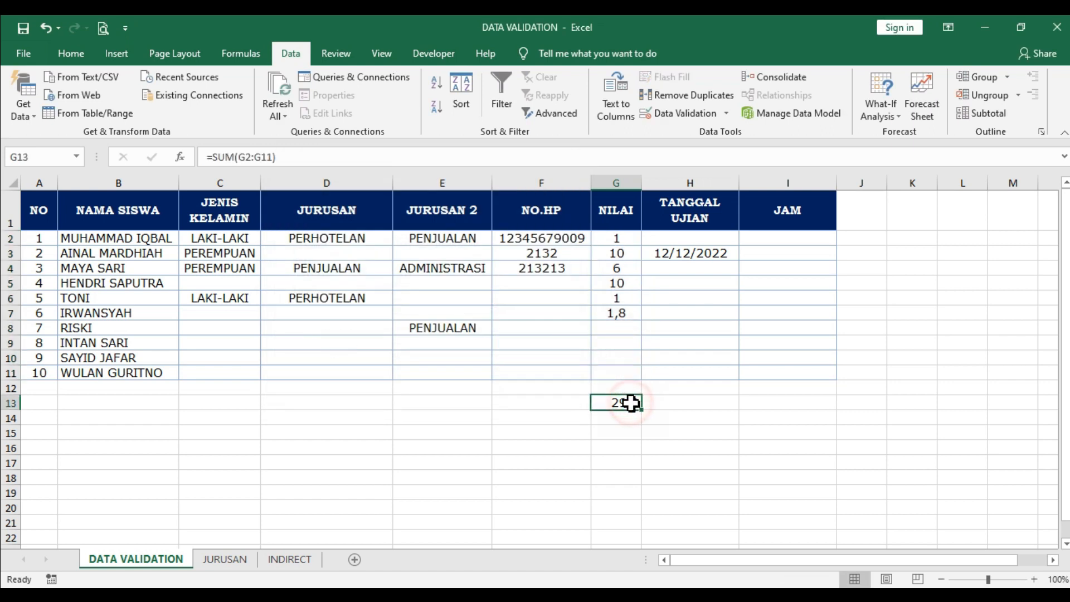
{"action": "left_click", "coordinate": [623, 357]}
{"action": "type", "text": "120"}
{"action": "key", "text": "Return"}
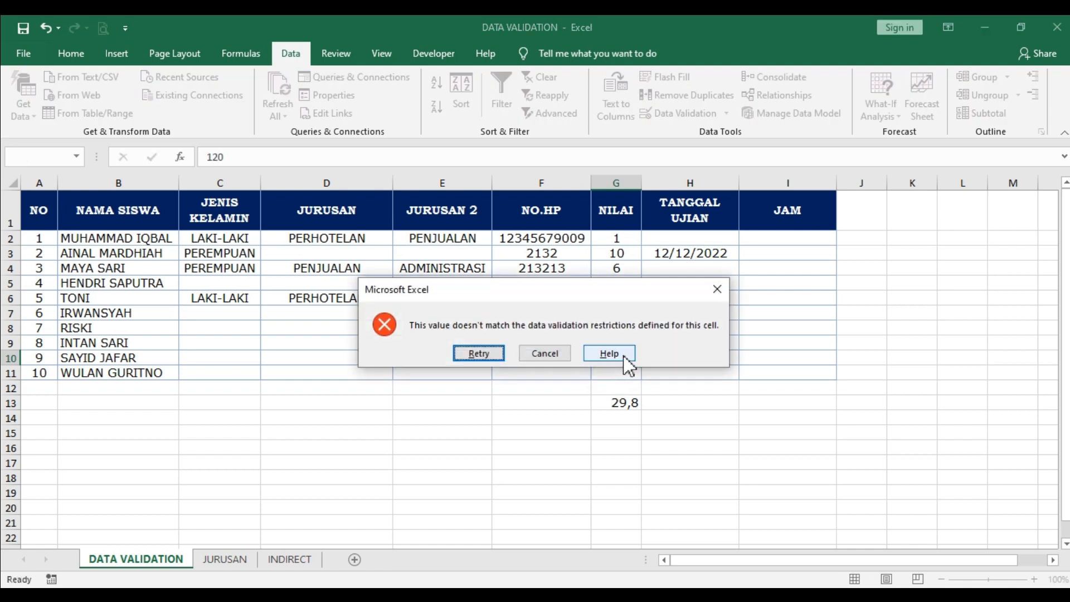
{"action": "key", "text": "Return"}
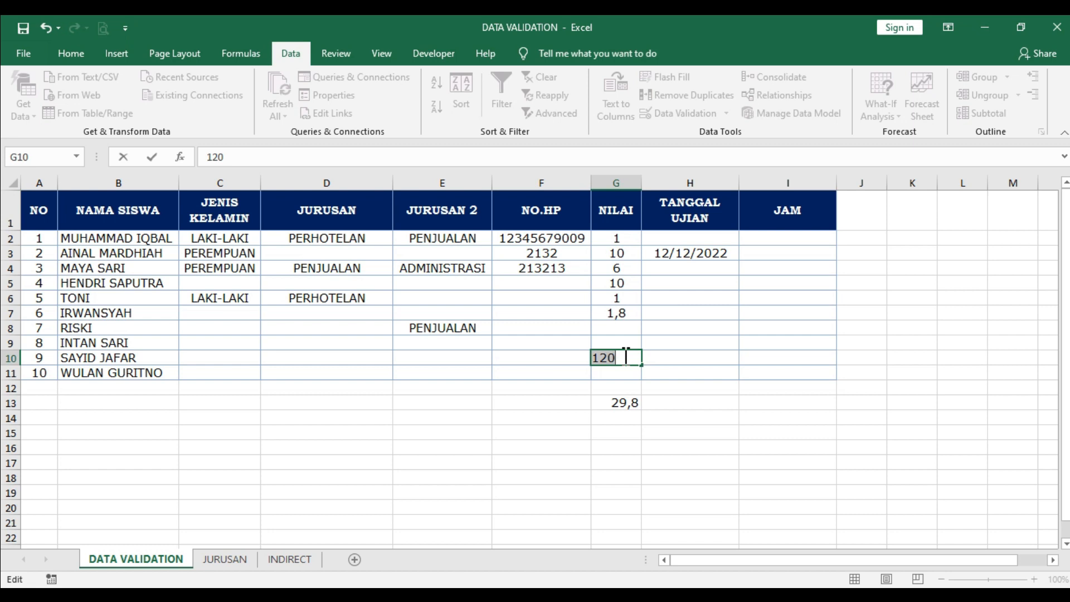
{"action": "type", "text": "80"}
{"action": "key", "text": "Return"}
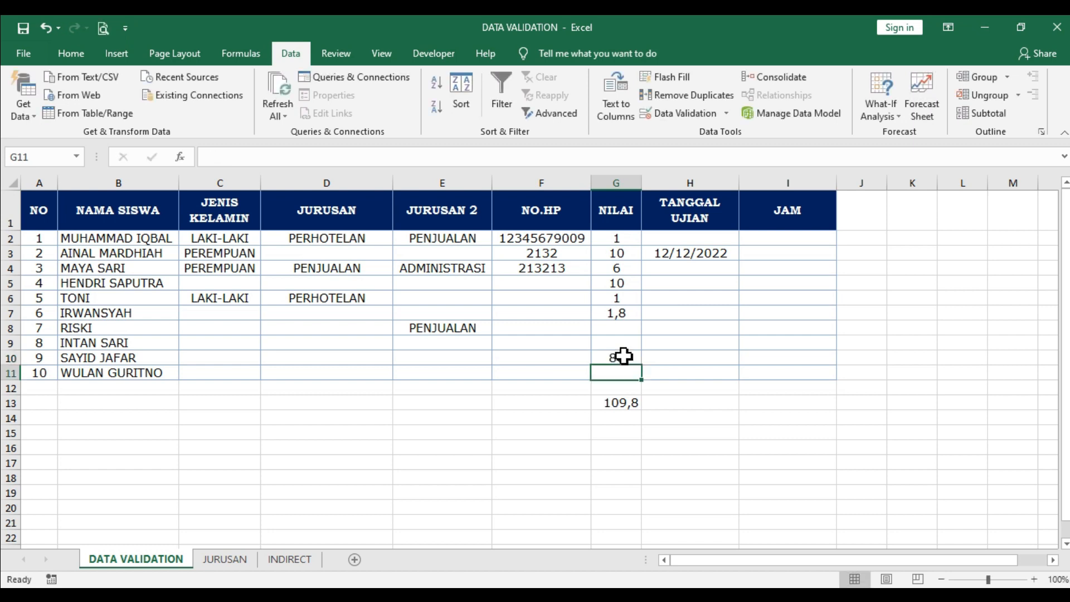
{"action": "left_click", "coordinate": [627, 406]}
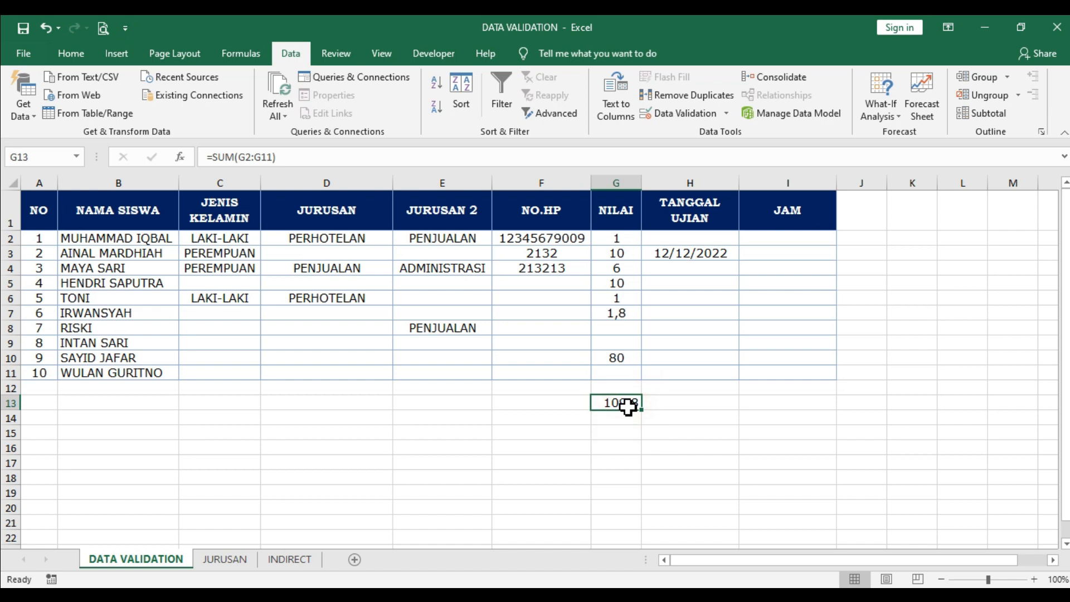
- Change the validation of the NILAI cells G2:G11 to a custom rule with the formula =SUM($G$2:$G$11)<=100
{"action": "left_click_drag", "start_coordinate": [626, 238], "coordinate": [625, 371]}
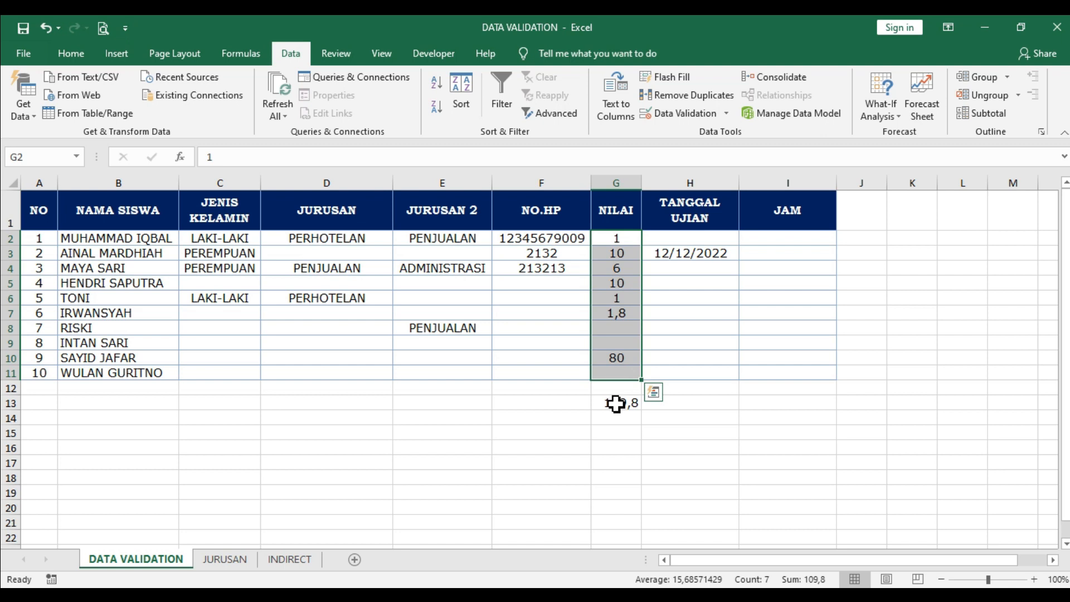
{"action": "left_click", "coordinate": [711, 114]}
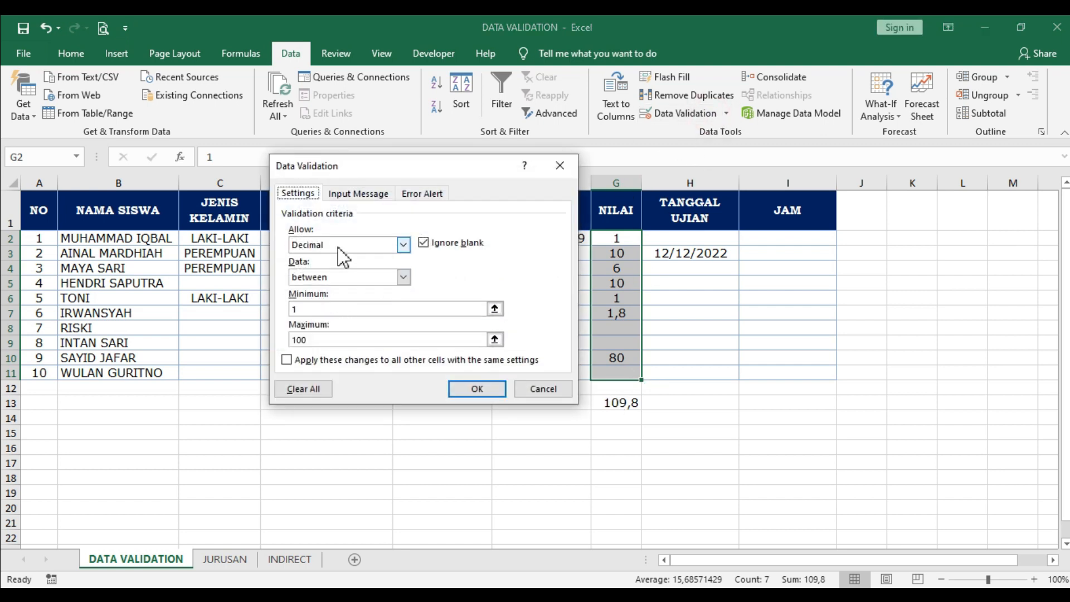
{"action": "left_click", "coordinate": [339, 245]}
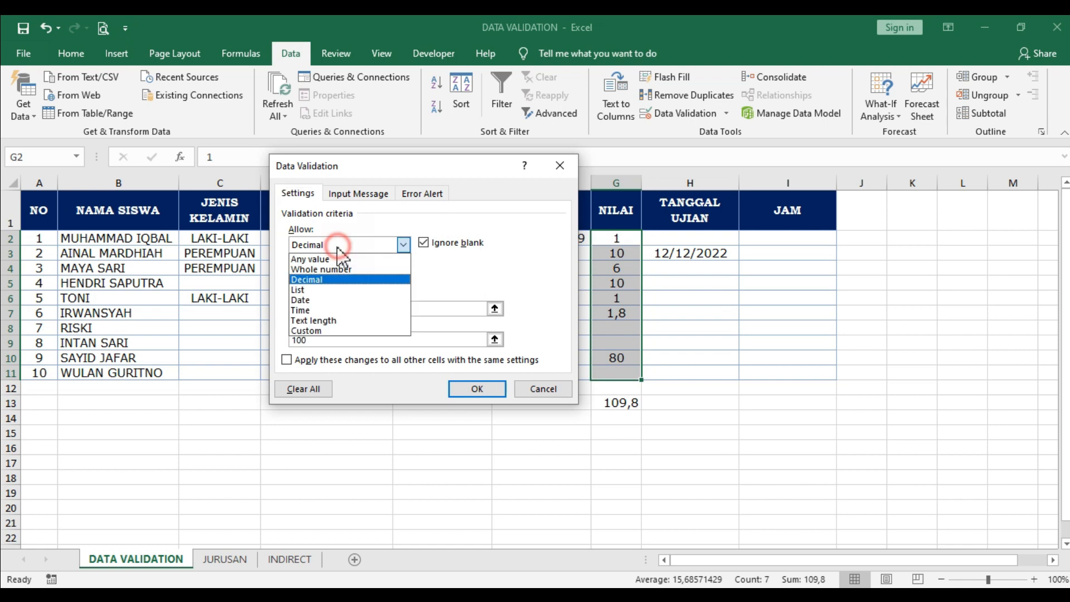
{"action": "left_click", "coordinate": [306, 331]}
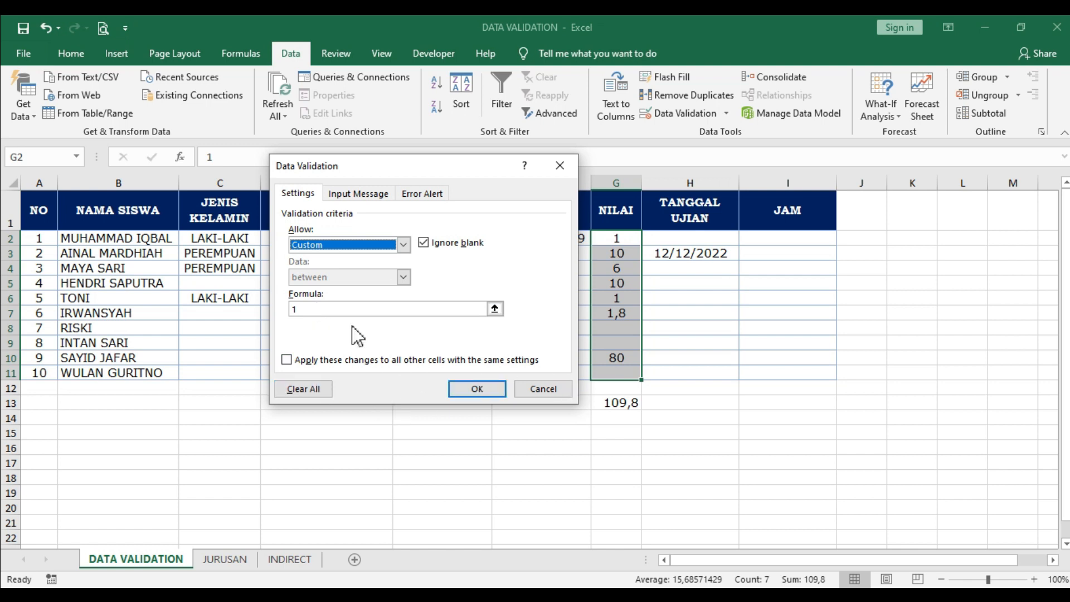
{"action": "left_click", "coordinate": [322, 310]}
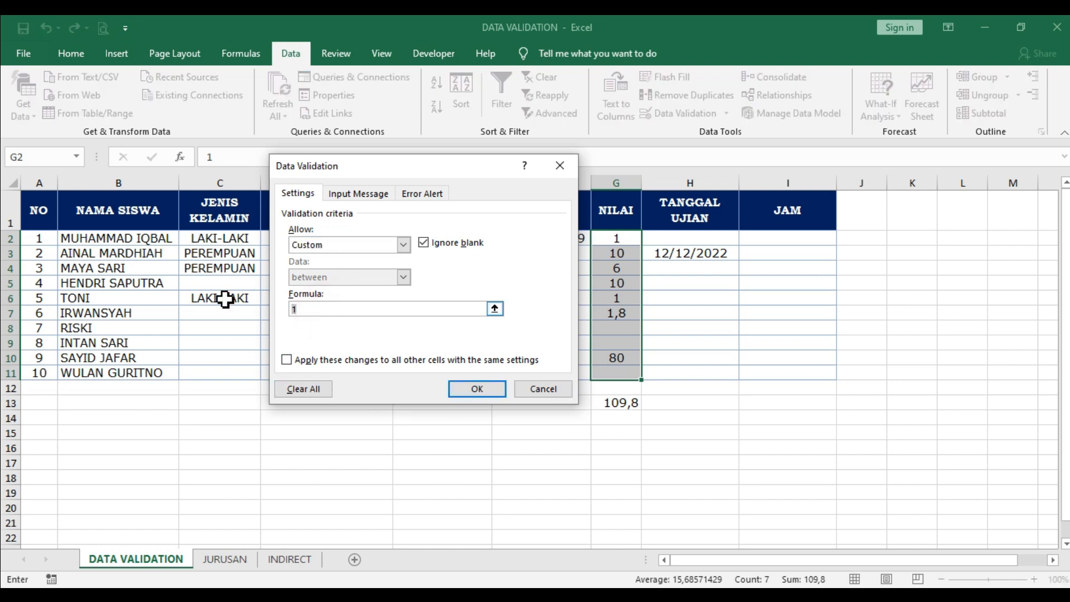
{"action": "type", "text": "=SUM("}
{"action": "left_click_drag", "start_coordinate": [635, 240], "coordinate": [624, 367]}
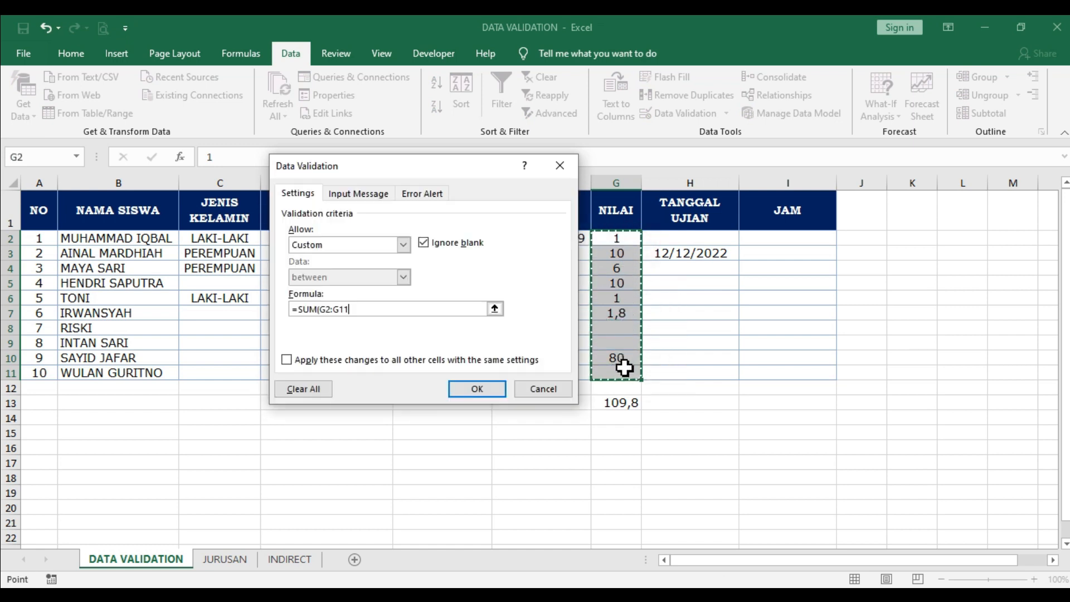
{"action": "key", "text": "F4"}
{"action": "type", "text": ")<=100"}
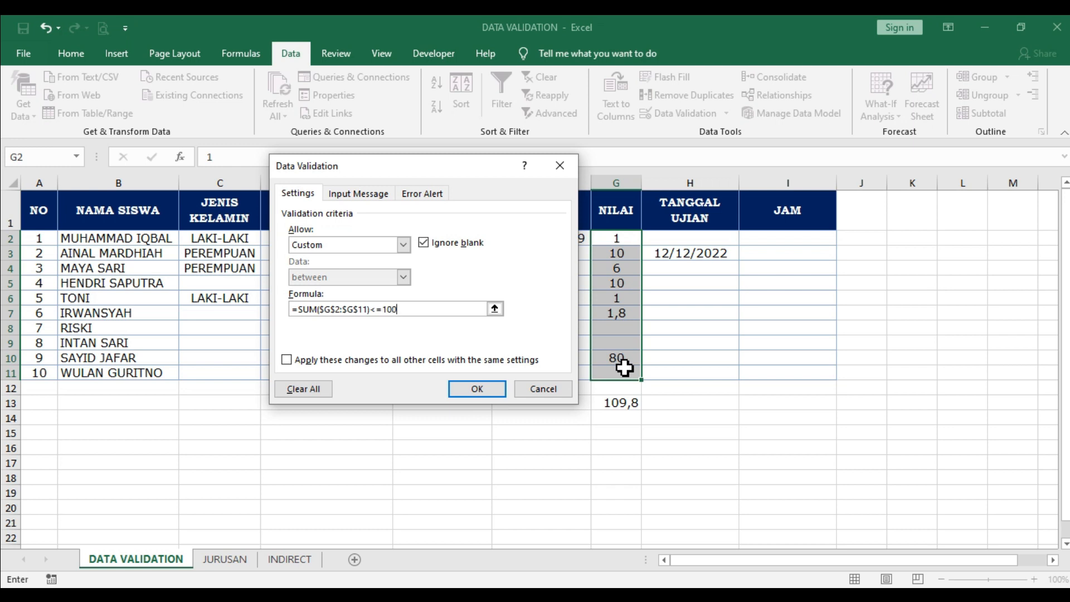
{"action": "left_click", "coordinate": [480, 389]}
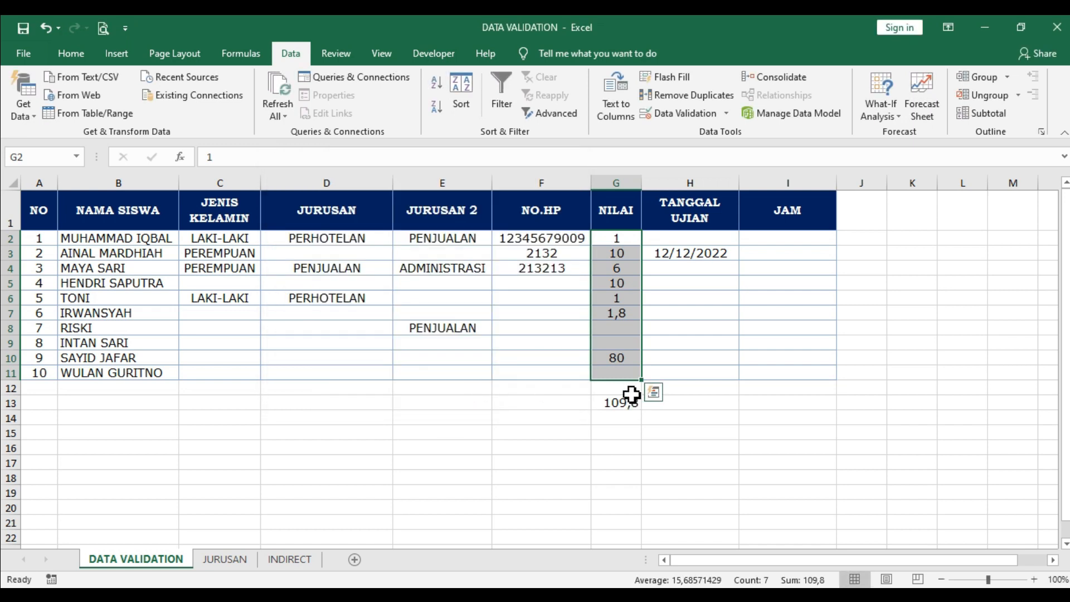
- Clear the NILAI values in G2:G11 and enter 10, 20 and 50 in cells G4, G5 and G6
{"action": "key", "text": "Delete"}
{"action": "left_click", "coordinate": [610, 267]}
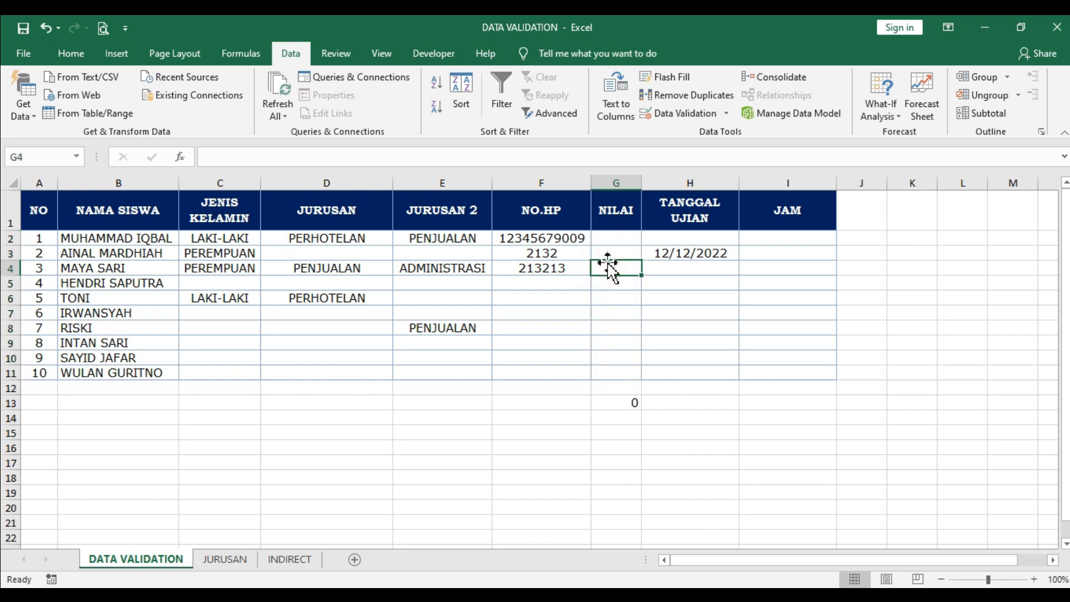
{"action": "type", "text": "10"}
{"action": "key", "text": "Return"}
{"action": "type", "text": "20"}
{"action": "key", "text": "Return"}
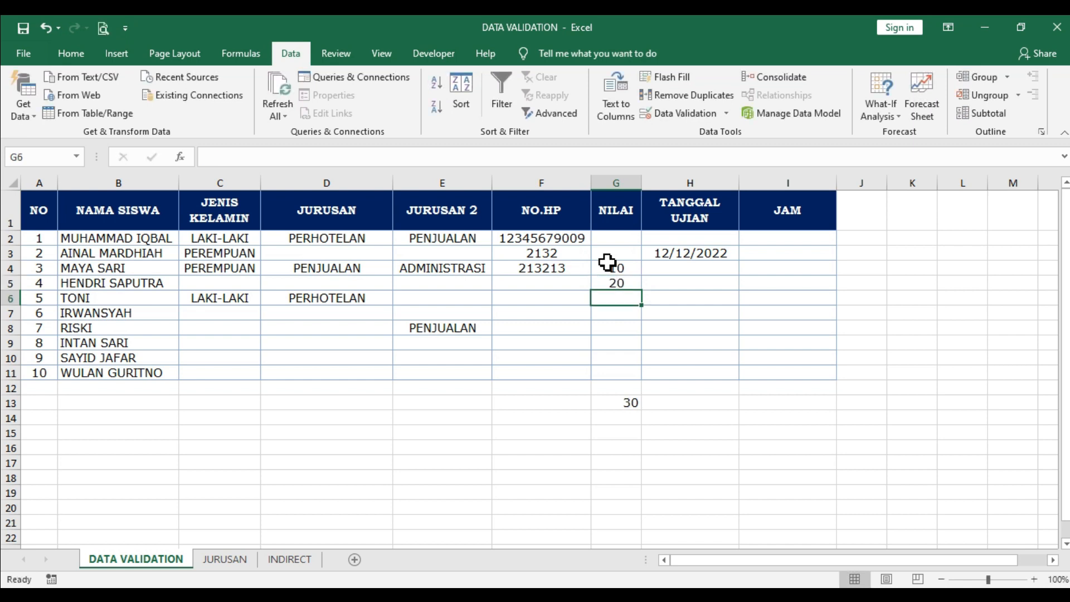
{"action": "type", "text": "50"}
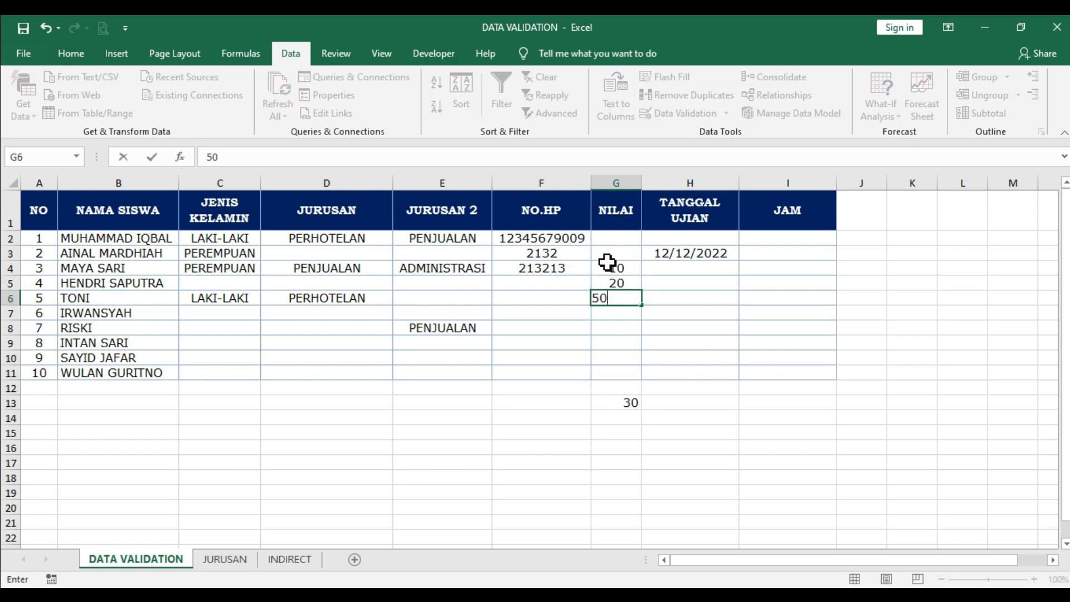
{"action": "key", "text": "Return"}
- Try the values 50 and 29 in the NILAI cell G7 and enter 20 in their place
{"action": "type", "text": "50"}
{"action": "key", "text": "Return"}
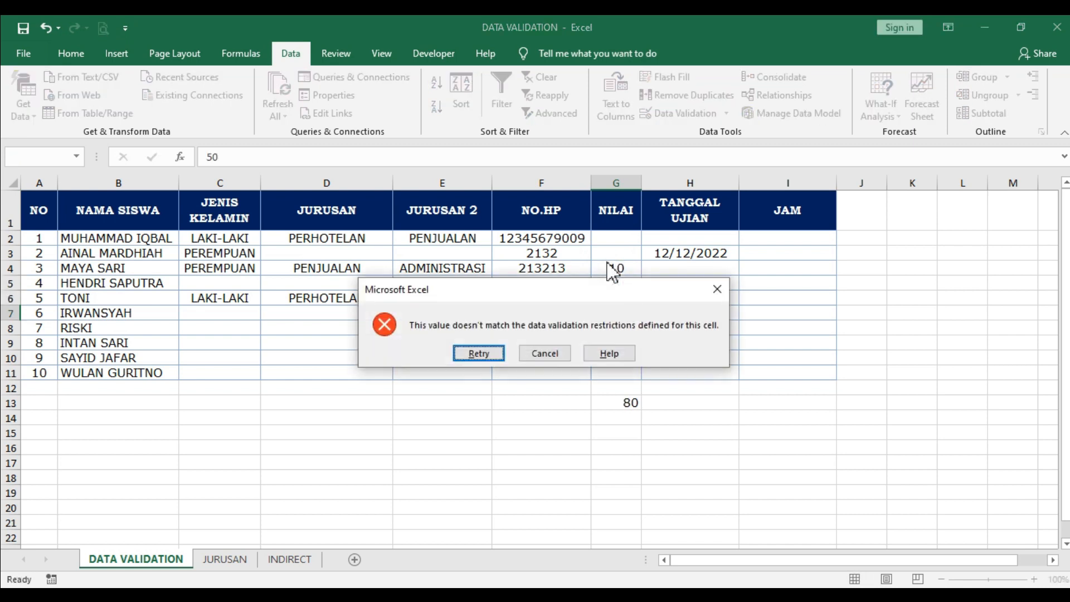
{"action": "left_click_drag", "start_coordinate": [589, 301], "coordinate": [370, 255]}
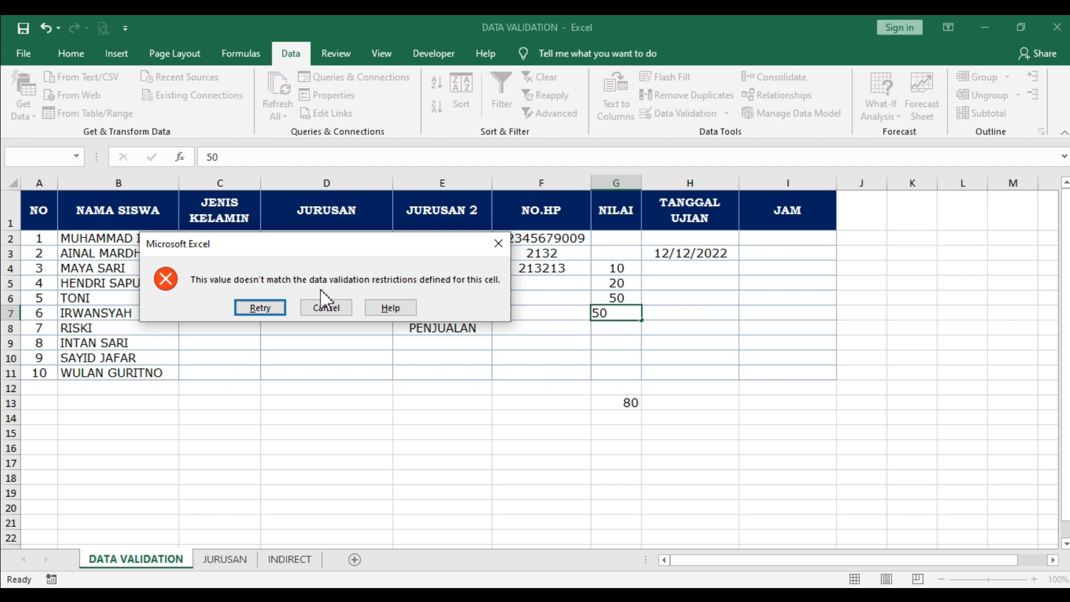
{"action": "left_click", "coordinate": [285, 302]}
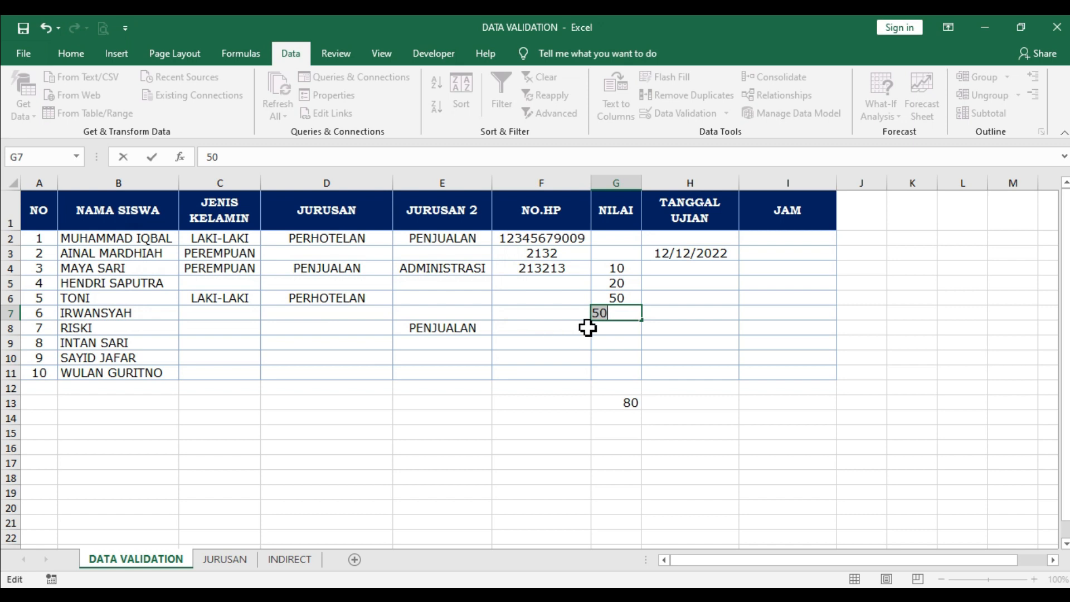
{"action": "type", "text": "29"}
{"action": "key", "text": "Return"}
{"action": "key", "text": "Return"}
{"action": "type", "text": "20"}
{"action": "key", "text": "Return"}
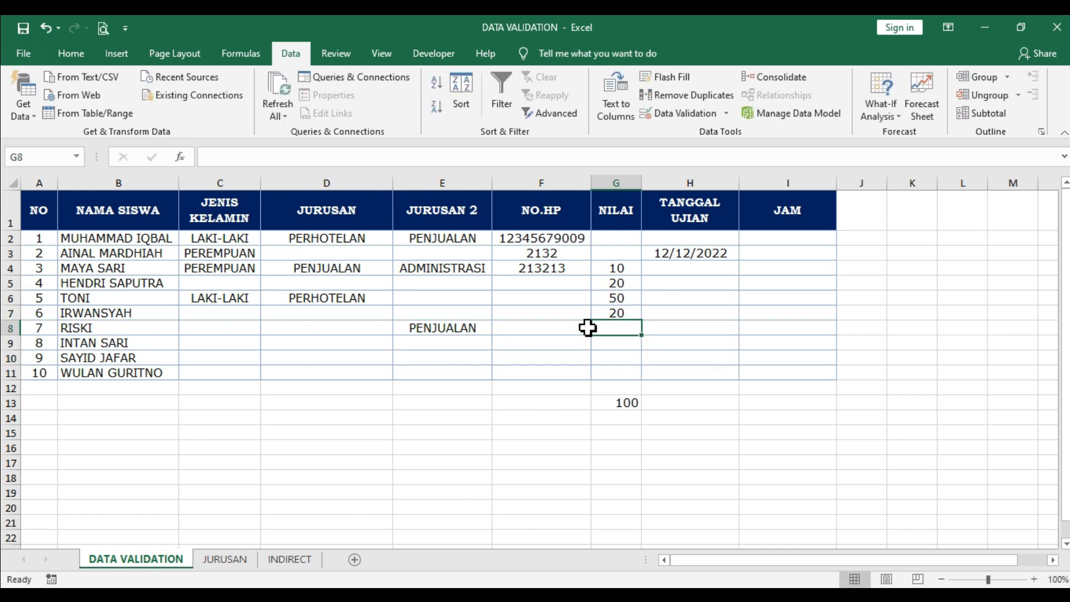
- Try to enter 1 in the NILAI cell G8 and leave the cell empty
{"action": "type", "text": "1"}
{"action": "key", "text": "Return"}
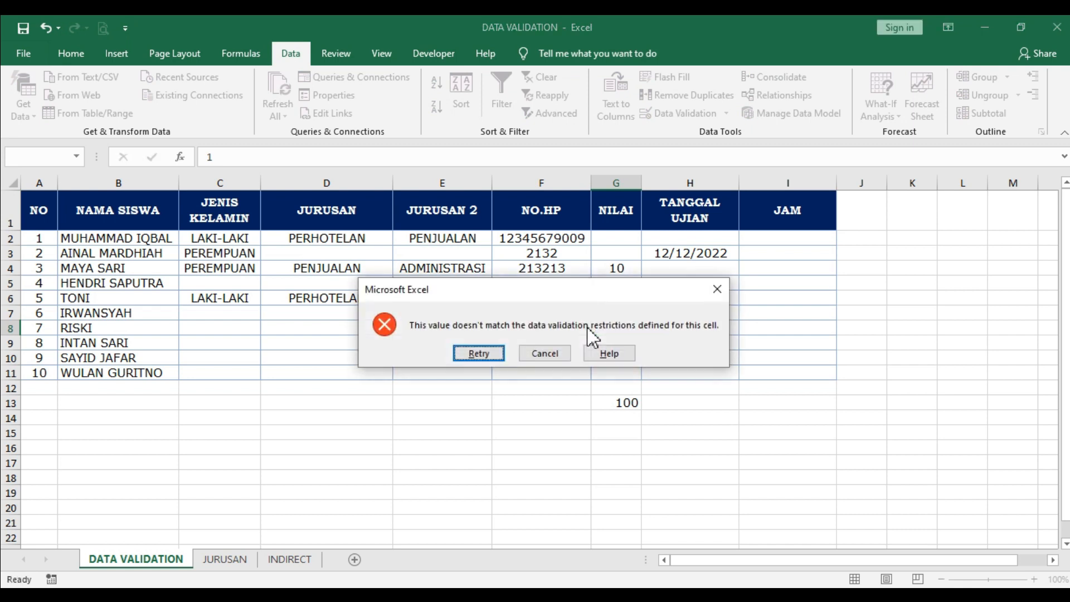
{"action": "key", "text": "Return"}
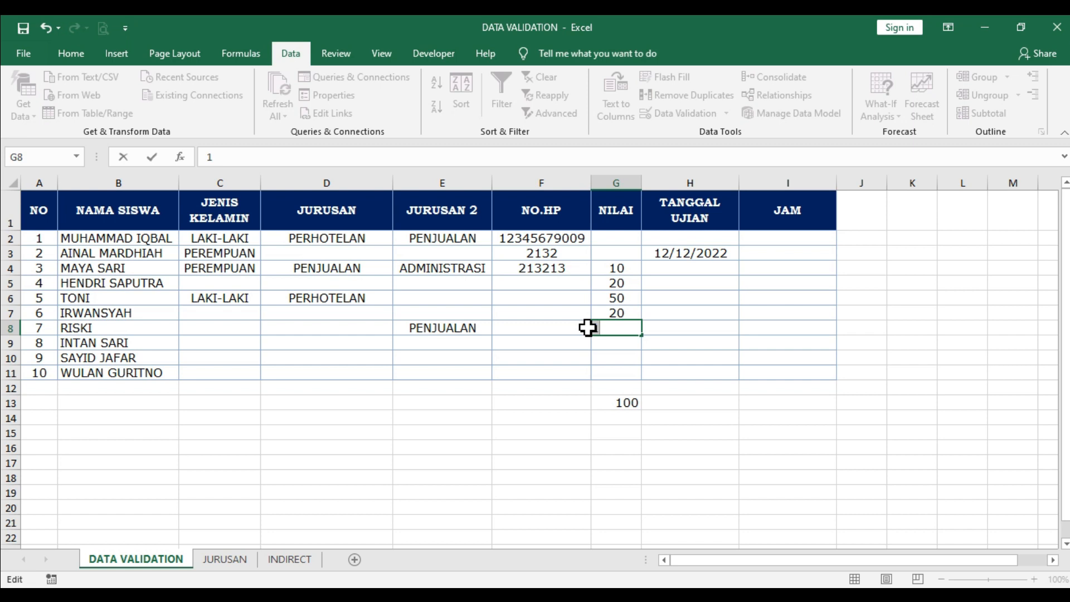
{"action": "key", "text": "Return"}
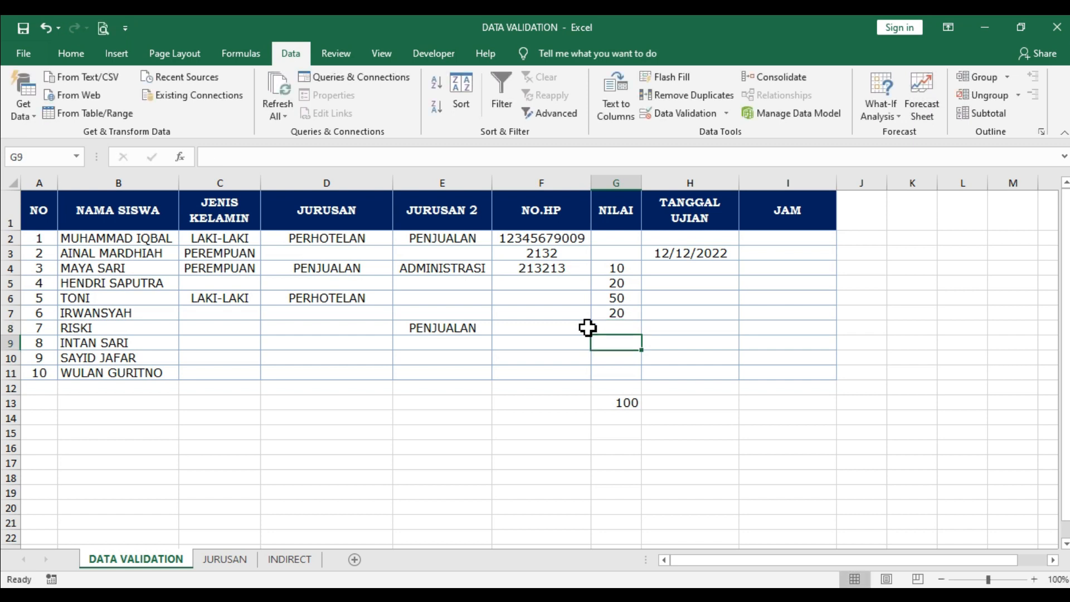